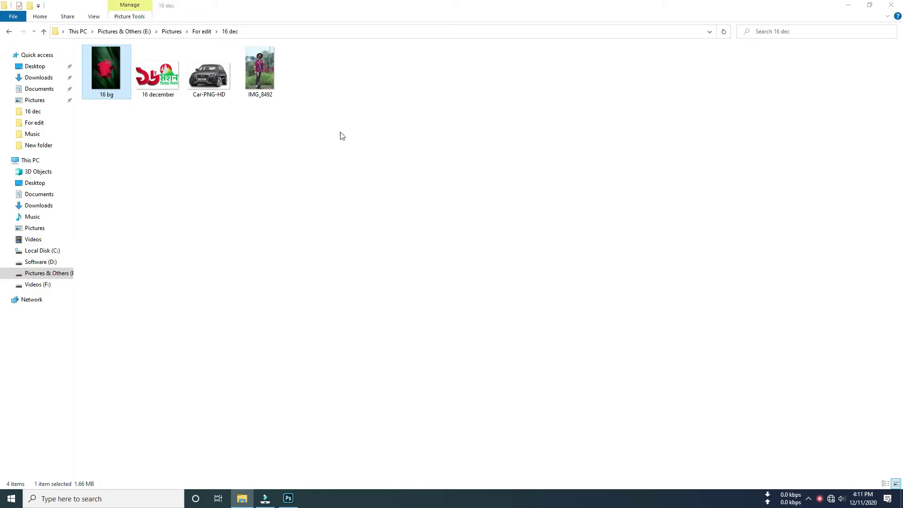
- Select the four project images in File Explorer and drag them into Photoshop to open them
left_click_drag(412, 116, 102, 49)
mouse_move(221, 97)
left_mouse_down()
mouse_move(298, 505)
mouse_move(190, 184)
left_mouse_up()
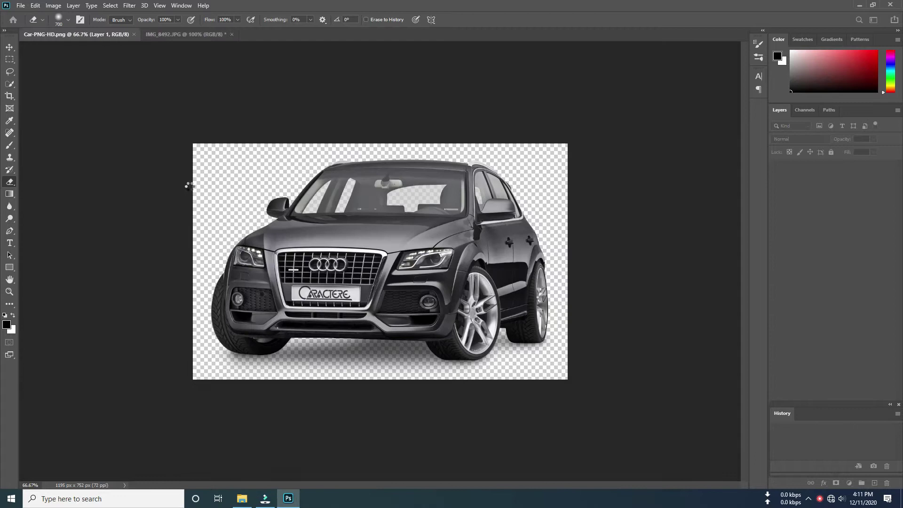
- Move the IMG_8492.JPG skateboarder tab to first position, zoom in, and start the Camera Raw Filter
left_click(375, 34)
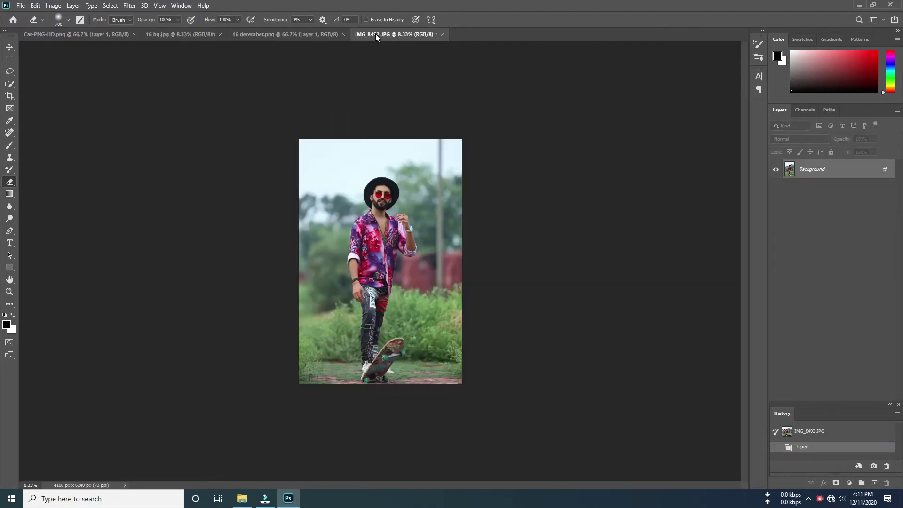
left_click_drag(376, 34, 33, 37)
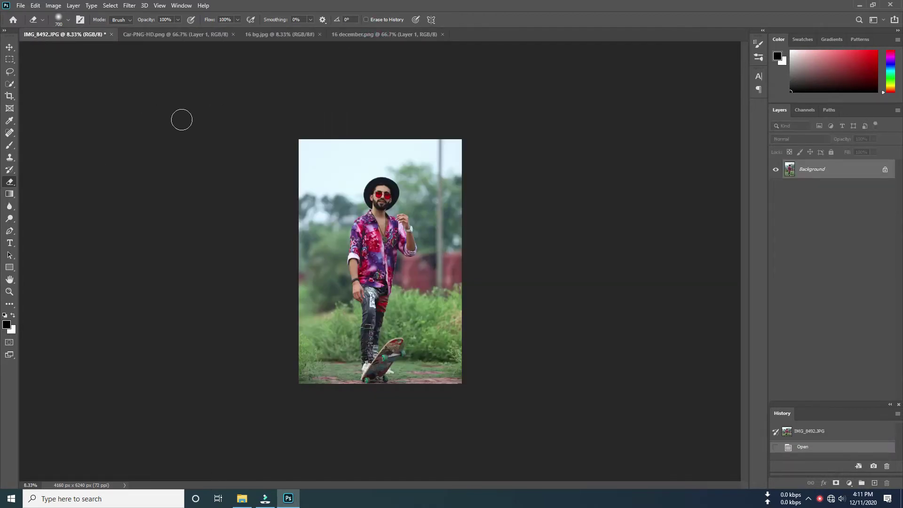
scroll(227, 264, "up", 2)
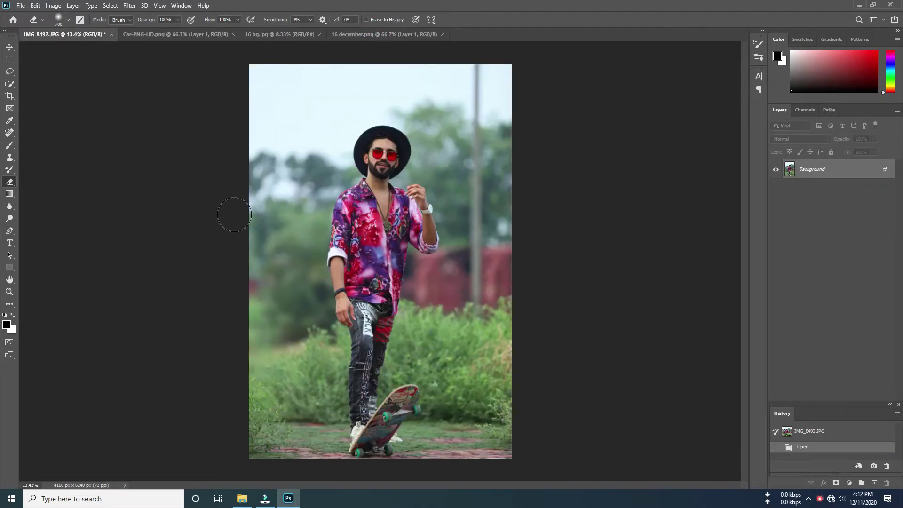
left_click(130, 7)
left_click(139, 61)
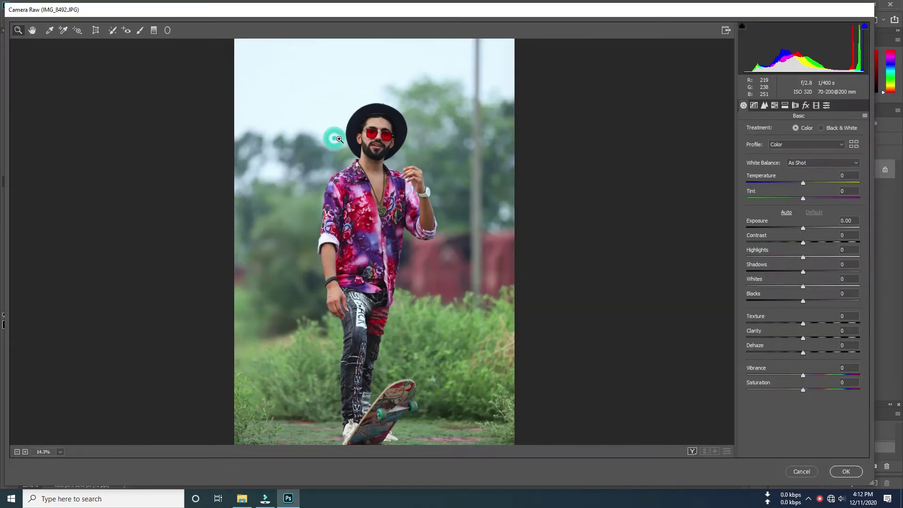
- Raise Exposure to +0.15 and Blacks to +84 in Camera Raw, then apply the filter
left_click(381, 203)
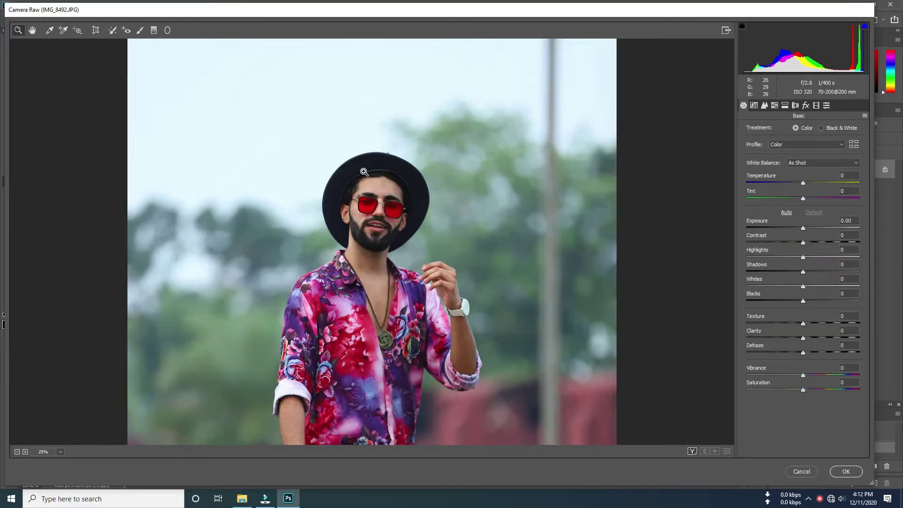
scroll(381, 202, "down", 2)
left_click_drag(810, 229, 789, 257)
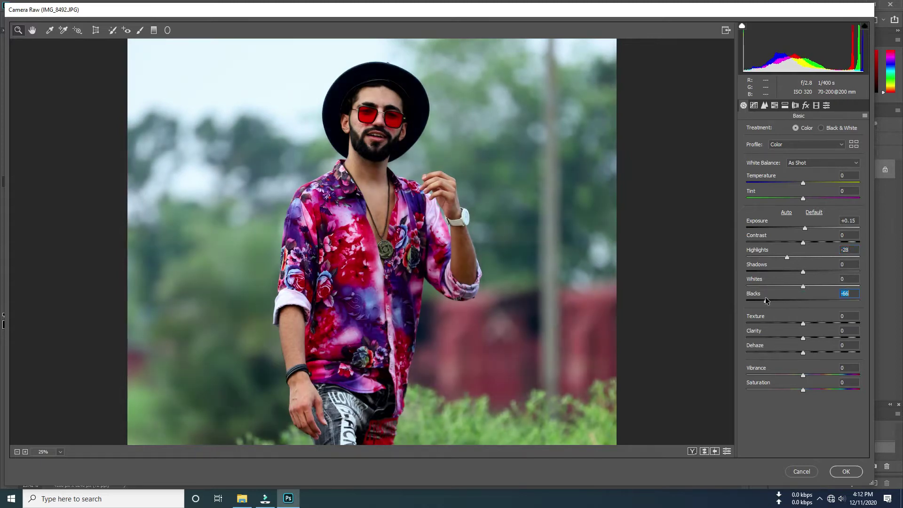
left_click_drag(803, 301, 805, 301)
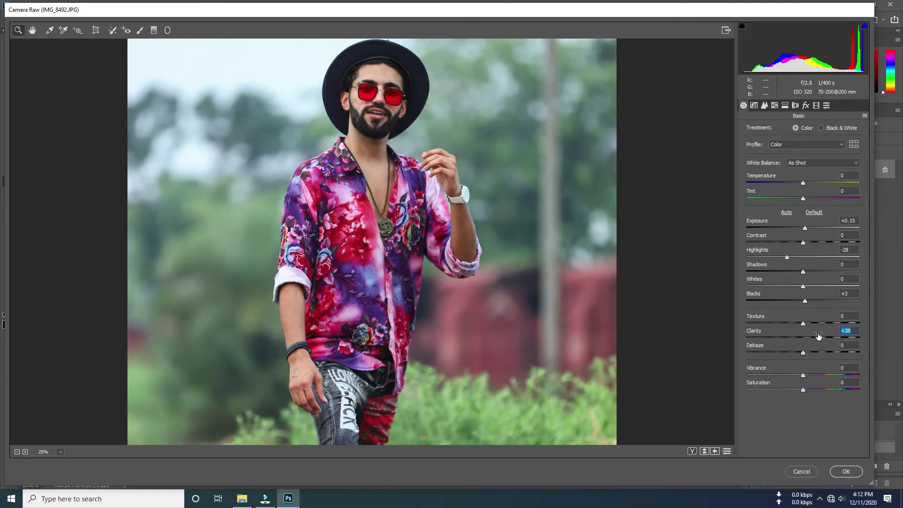
left_click_drag(813, 301, 855, 308)
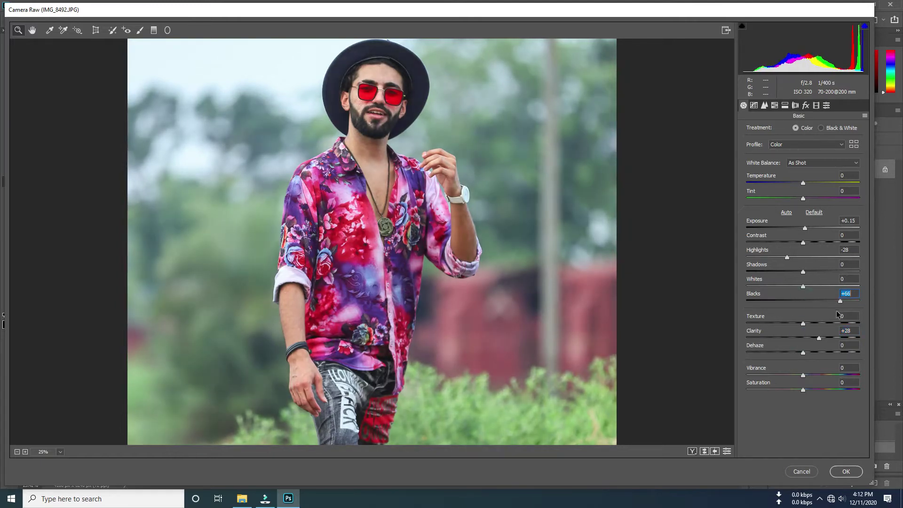
left_click_drag(859, 302, 850, 301)
left_click(859, 475)
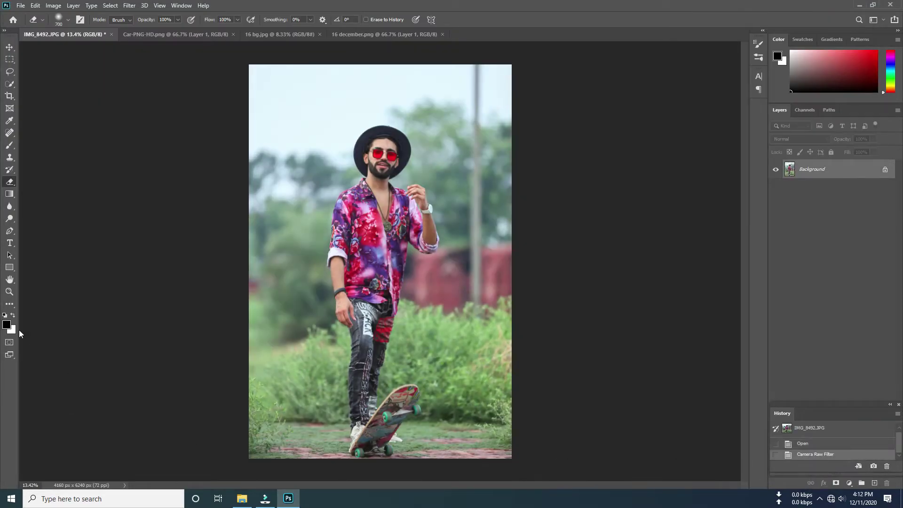
- Start a Pen path at the skateboard axle, curving around the wheel and up the shoe to the jeans
left_click(9, 230)
scroll(343, 465, "up", 1)
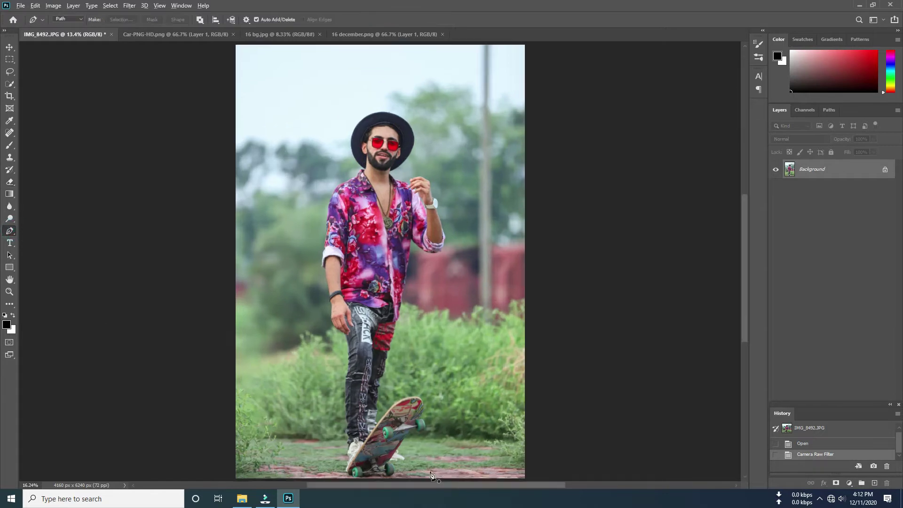
scroll(343, 466, "up", 3)
scroll(343, 466, "up", 1)
scroll(343, 466, "up", 1)
scroll(284, 441, "up", 2)
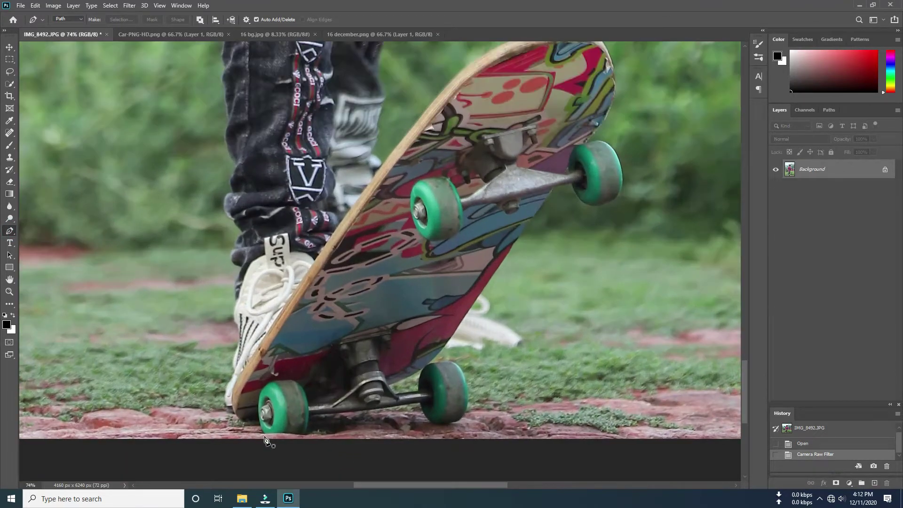
scroll(263, 440, "up", 1)
left_click(470, 391)
left_click(325, 407)
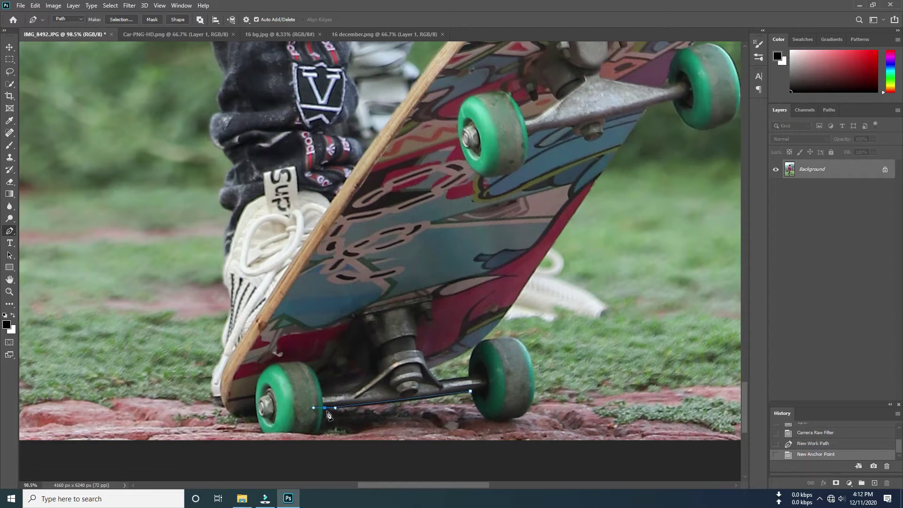
left_click(319, 434)
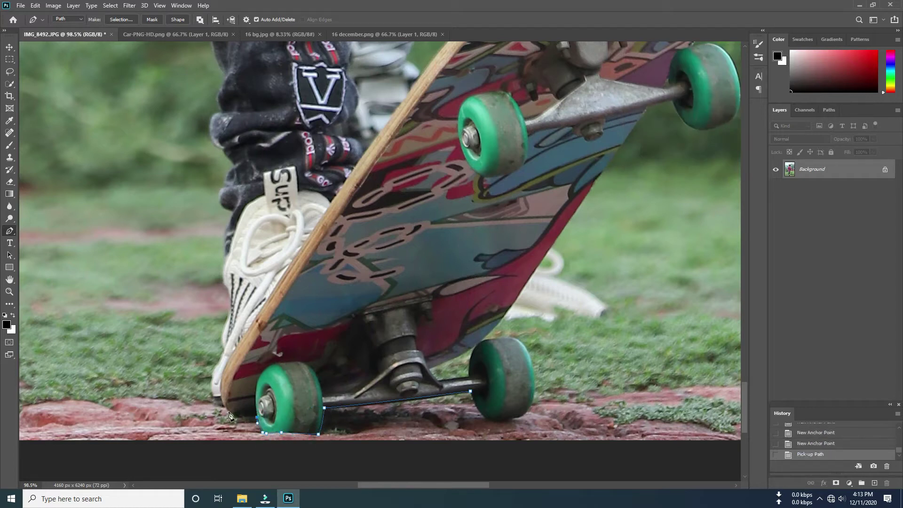
left_click(238, 422)
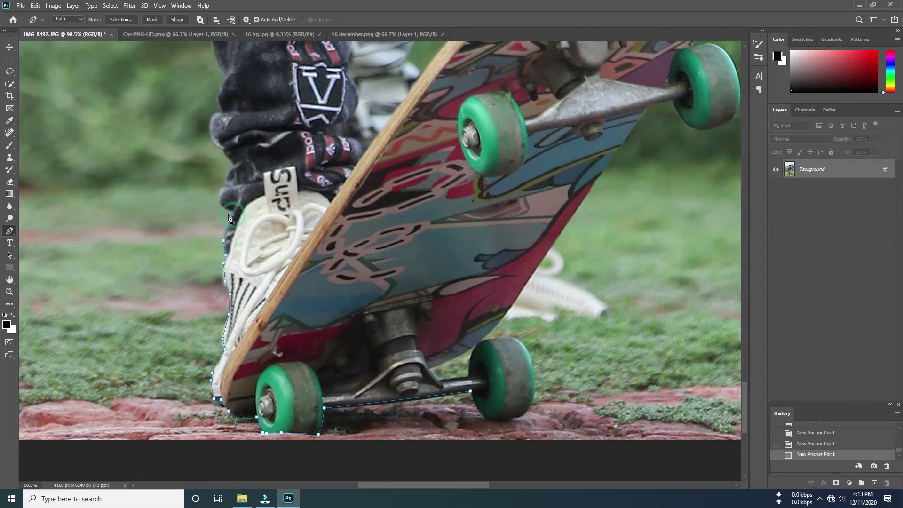
left_click(221, 187)
left_click(221, 112)
- Continue the Pen path with points up the left edge of the jeans
scroll(235, 113, "up", 5)
scroll(174, 314, "up", 1)
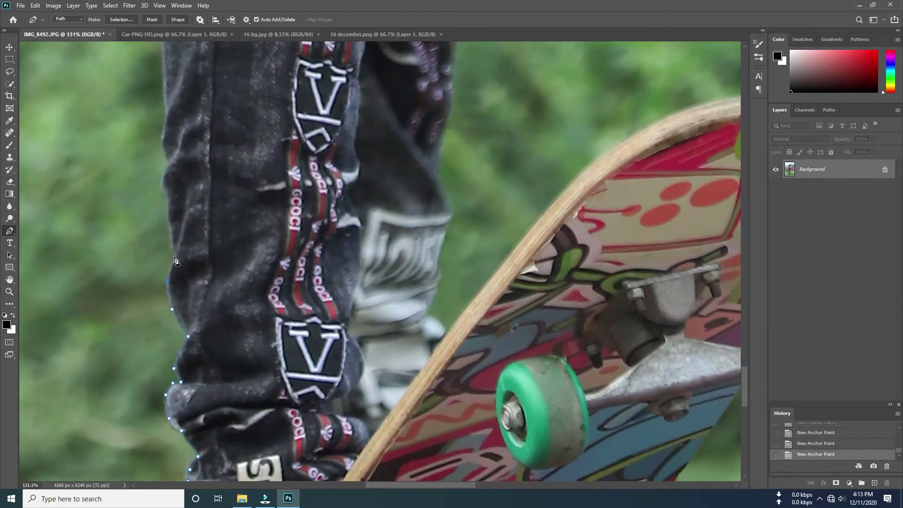
left_click(162, 182)
left_click(167, 162)
left_click(162, 141)
scroll(164, 234, "up", 3)
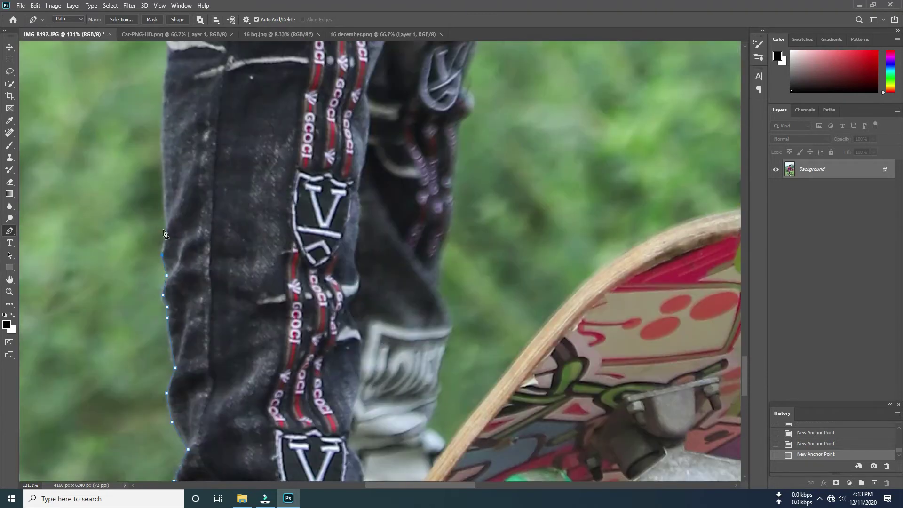
scroll(162, 170, "up", 4)
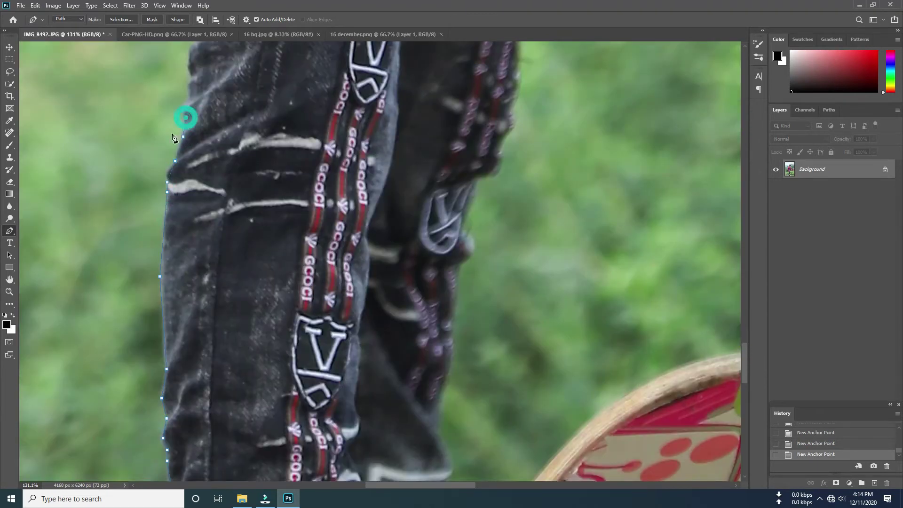
scroll(185, 116, "up", 6)
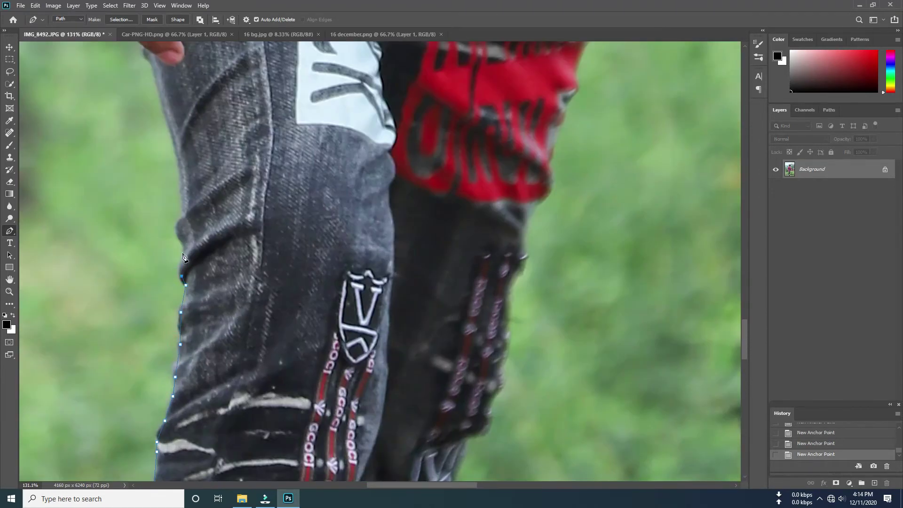
left_click(176, 151)
scroll(120, 232, "up", 3)
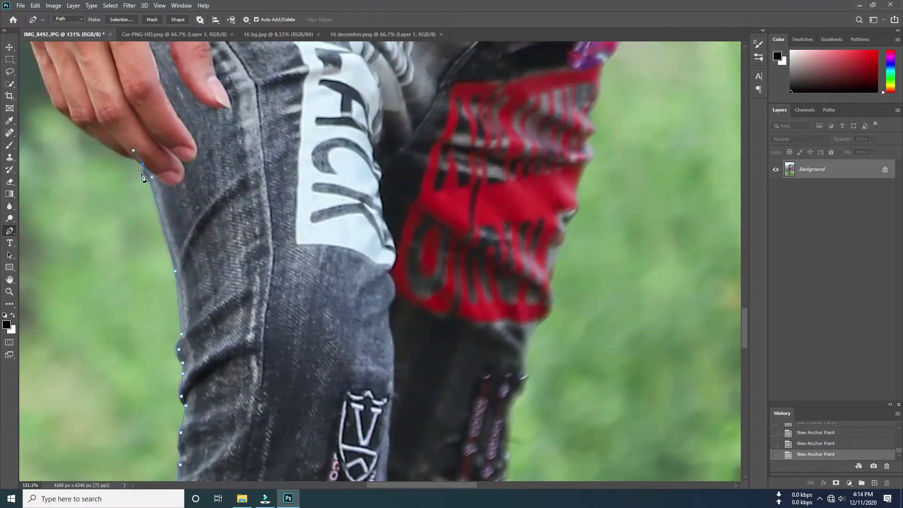
left_click(143, 165)
scroll(117, 178, "down", 3)
scroll(218, 232, "up", 3)
scroll(278, 393, "up", 3)
scroll(279, 393, "up", 2)
- Trace the path from the jeans over the fingers, hand and wrist past the bracelet
left_click(289, 389)
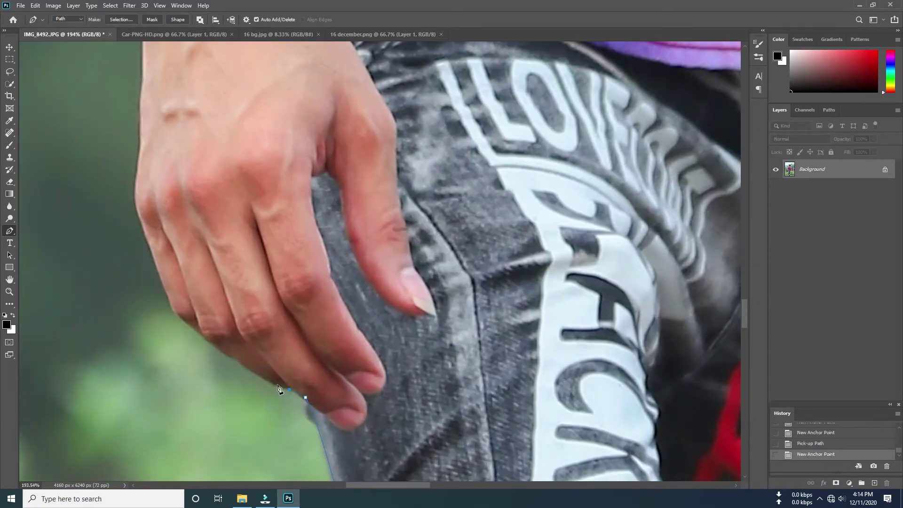
left_click(176, 314)
scroll(155, 282, "up", 3)
left_click(136, 271)
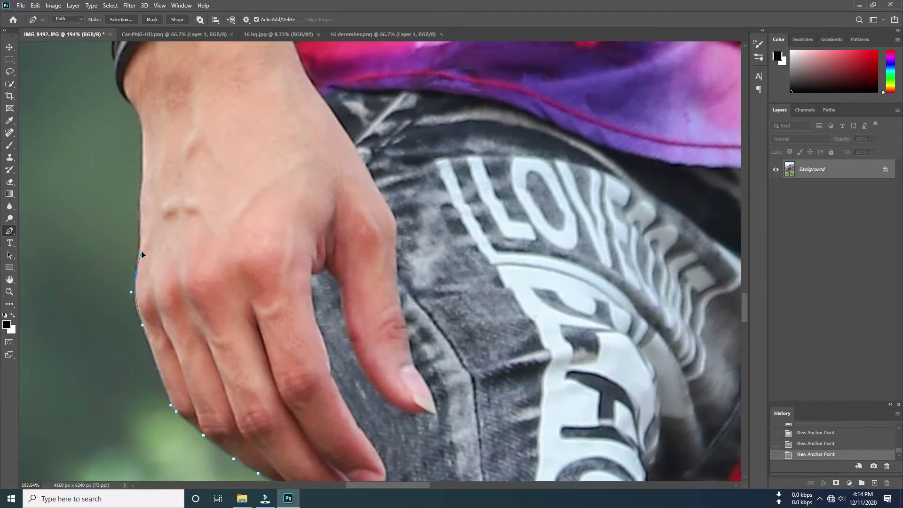
left_click(141, 216)
scroll(136, 363, "up", 3)
scroll(136, 363, "up", 2)
left_click(147, 262)
left_click(151, 142)
scroll(118, 262, "up", 3)
scroll(117, 264, "down", 2)
left_click(141, 277)
left_click(120, 242)
scroll(118, 207, "up", 1)
left_click(123, 155)
scroll(141, 188, "down", 2)
scroll(225, 273, "down", 3)
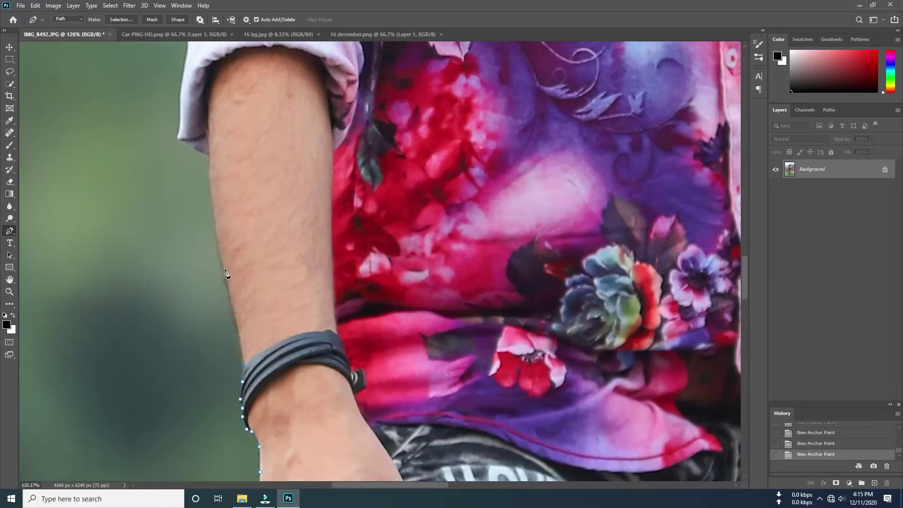
- Extend the path up the arm's outer edge and sleeve to the sleeve-shoulder corner
left_click(226, 272)
scroll(226, 273, "up", 3)
scroll(259, 376, "up", 2)
scroll(249, 310, "up", 1)
left_click(242, 280)
scroll(232, 235, "up", 2)
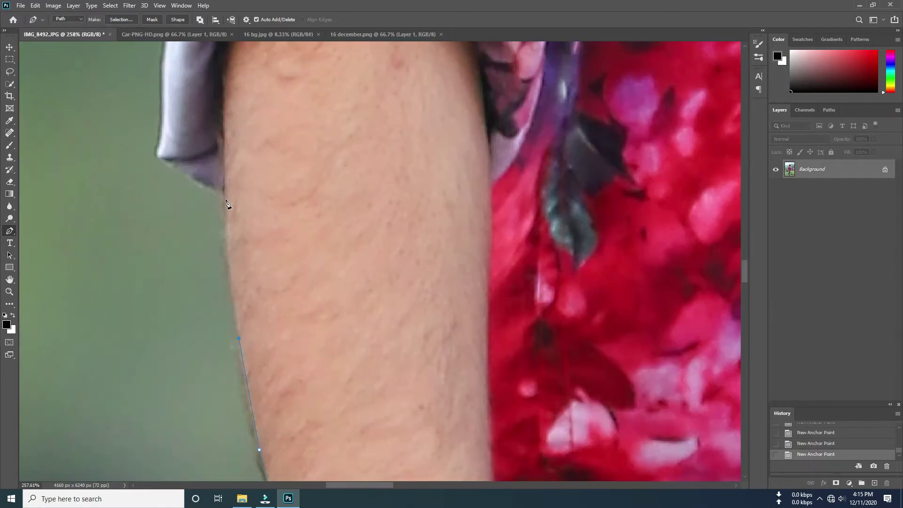
left_click(159, 157)
scroll(151, 238, "up", 2)
left_click(162, 216)
scroll(187, 215, "up", 3)
left_click(181, 188)
left_click(202, 144)
scroll(212, 236, "up", 2)
scroll(203, 334, "up", 2)
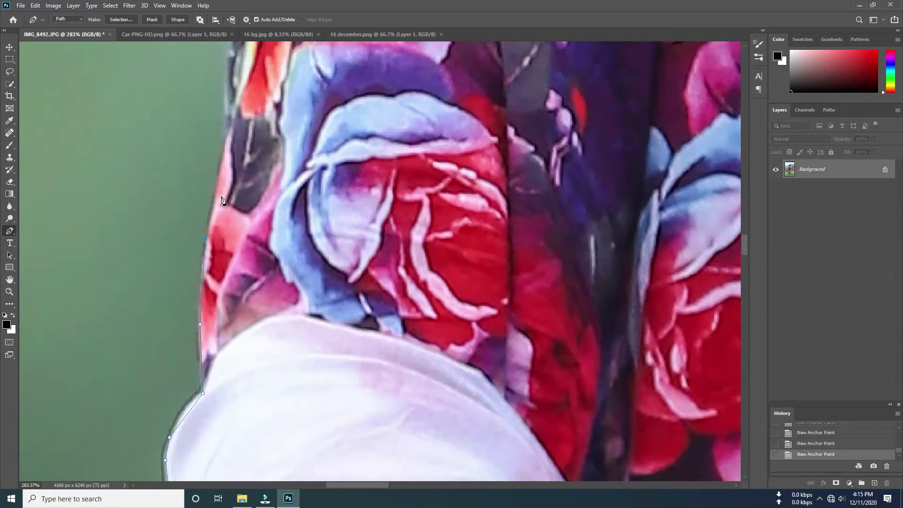
scroll(221, 200, "down", 1)
scroll(232, 316, "up", 2)
scroll(243, 104, "down", 3)
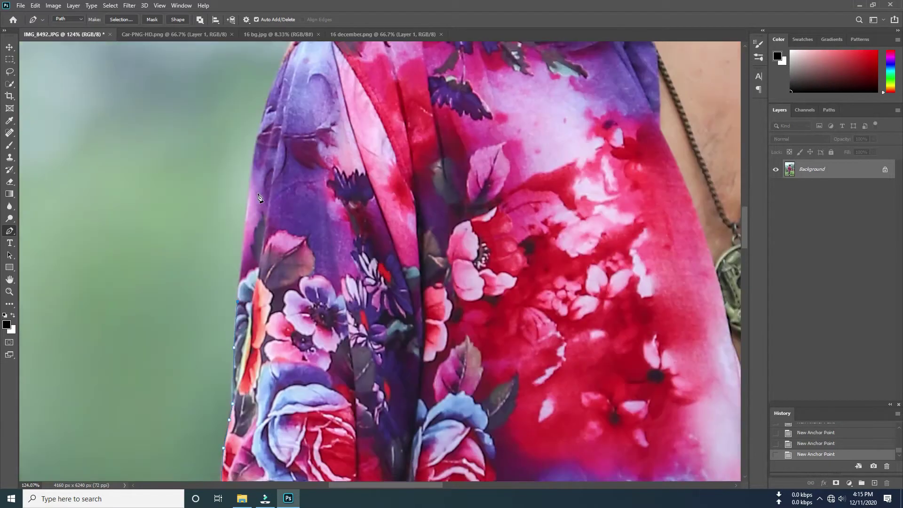
scroll(251, 249, "up", 2)
scroll(251, 249, "up", 2)
left_click(232, 281)
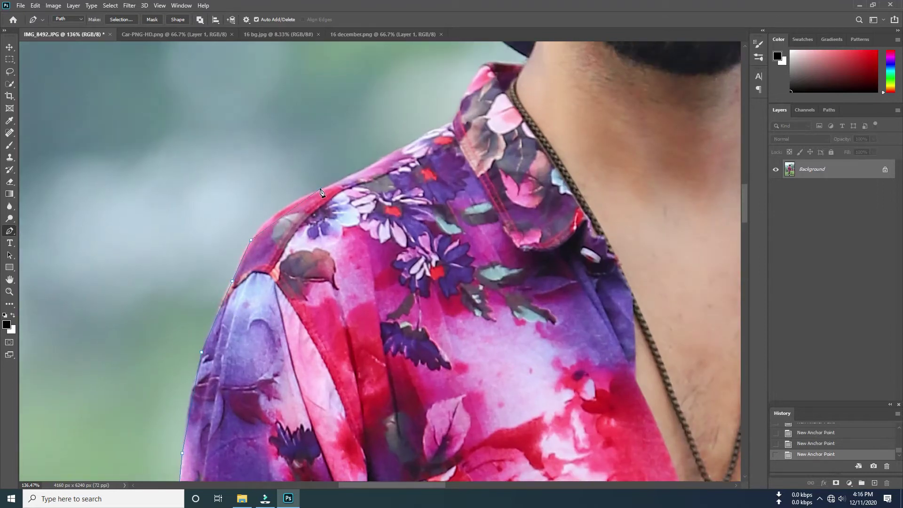
scroll(331, 191, "up", 3)
scroll(331, 191, "right", 3)
scroll(331, 191, "up", 3)
- Extend the pen outline from the shoulder up and over the curved top of the hat
left_click(207, 321)
left_click(265, 291)
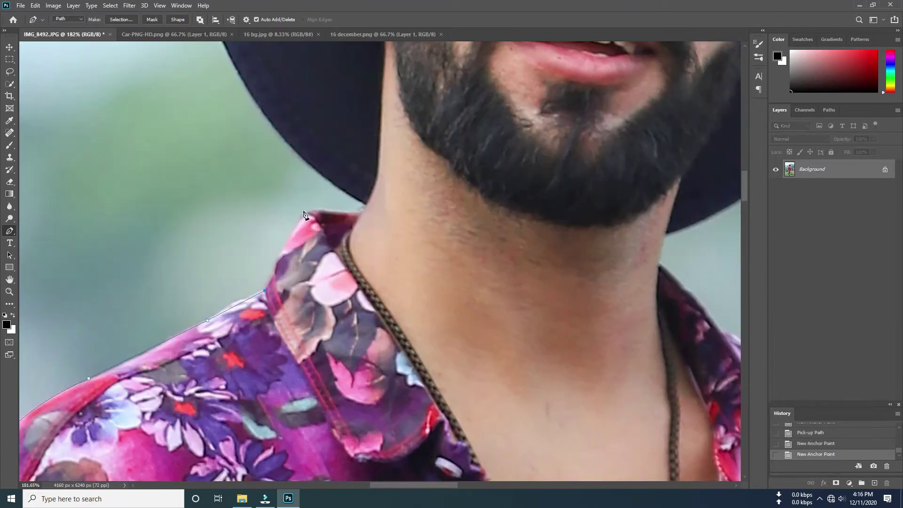
scroll(321, 176, "down", 3)
scroll(272, 264, "up", 4)
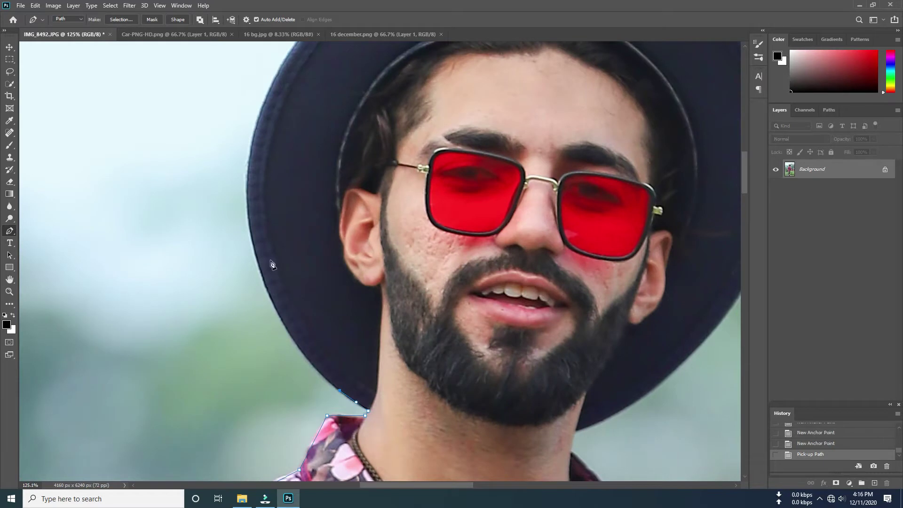
scroll(263, 225, "down", 2)
scroll(291, 221, "up", 3)
mouse_move(285, 203)
left_mouse_down()
mouse_move(348, 141)
mouse_move(291, 193)
left_mouse_up()
left_click_drag(408, 121, 478, 104)
left_click_drag(573, 140, 609, 159)
left_click_drag(652, 206, 664, 232)
scroll(682, 243, "down", 2)
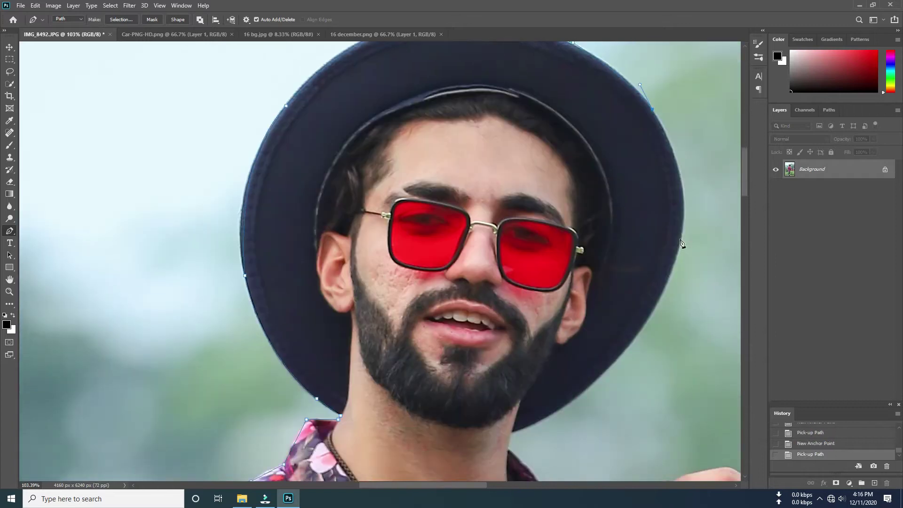
scroll(660, 305, "down", 1)
left_click_drag(573, 341, 491, 408)
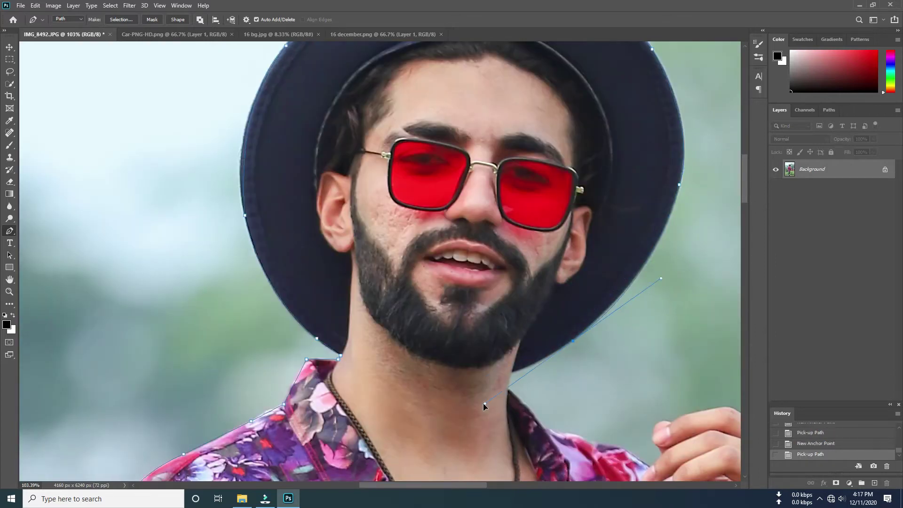
- Trace the outline down the neck, along the shoulder and around the fingers
left_click(510, 371)
left_click(507, 387)
scroll(552, 350, "down", 3)
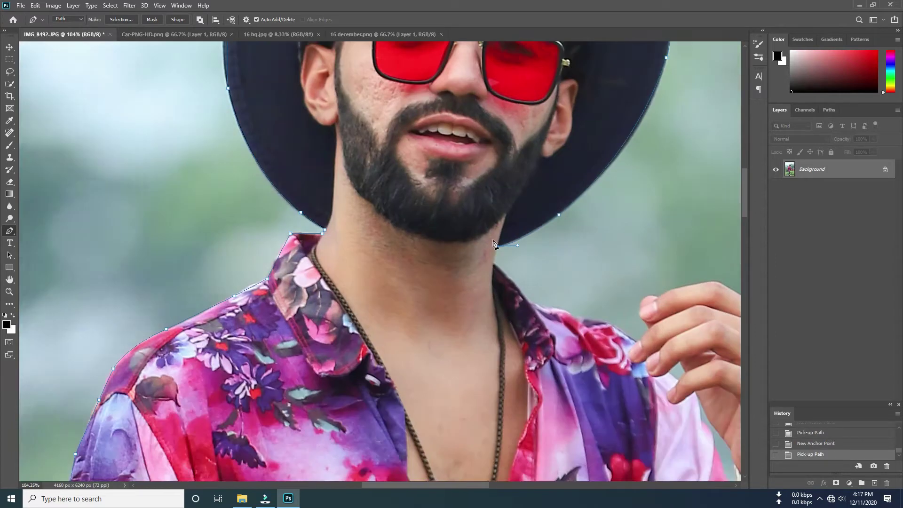
scroll(552, 350, "up", 3)
left_click(553, 350)
scroll(553, 351, "down", 5)
scroll(331, 311, "up", 3)
left_click(307, 284)
left_click(367, 299)
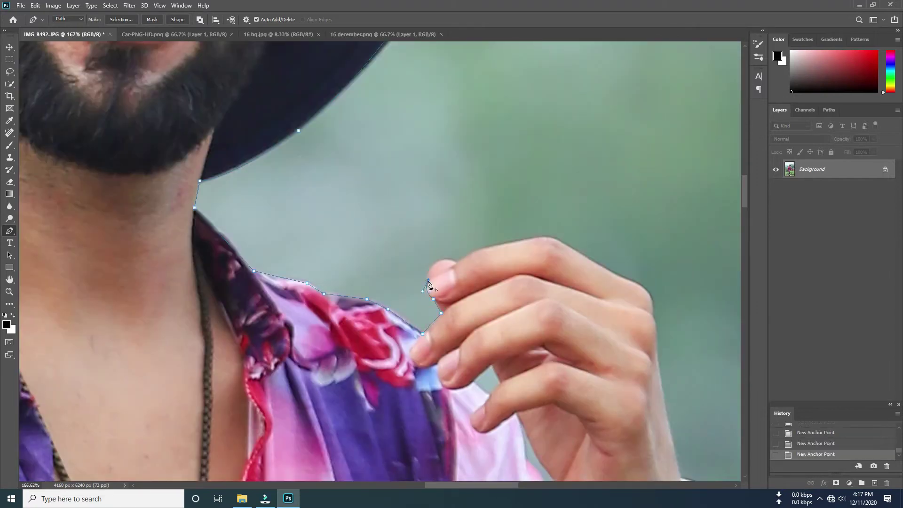
left_click(480, 249)
scroll(480, 254, "down", 2)
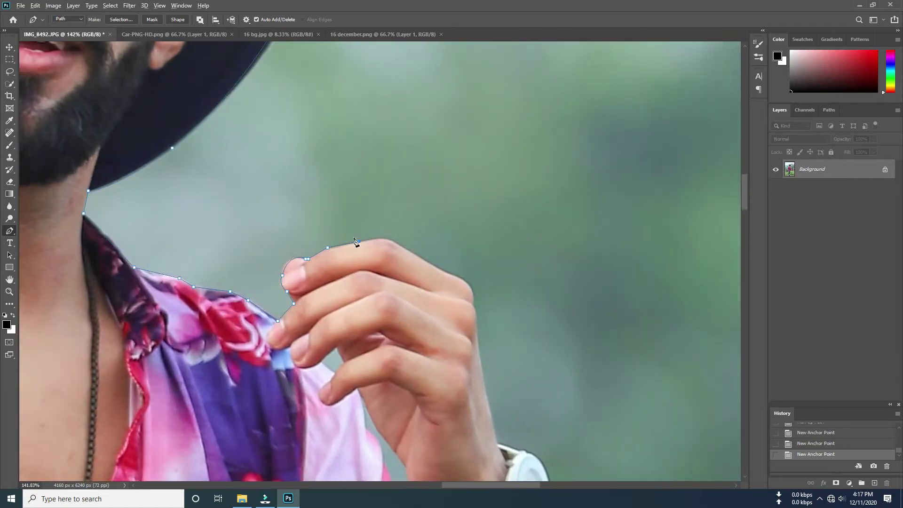
scroll(360, 243, "up", 3)
left_click(361, 243)
left_click_drag(425, 248, 444, 264)
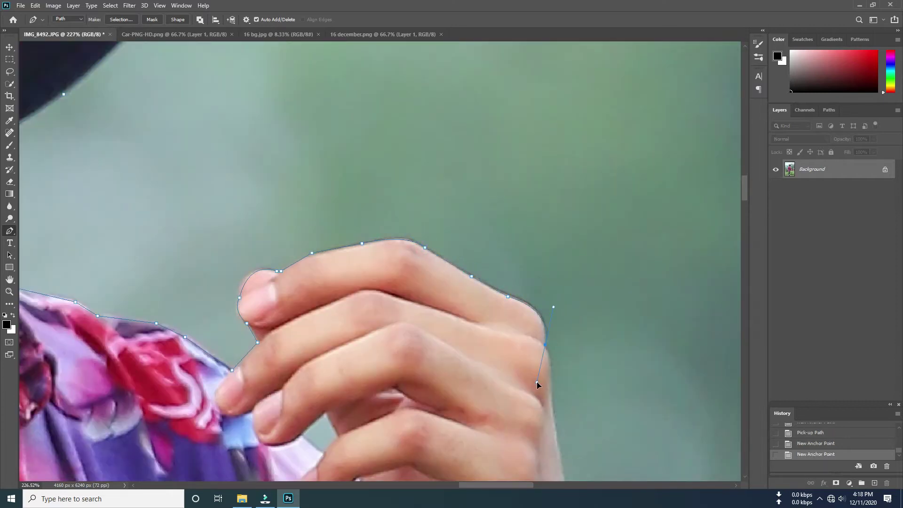
scroll(537, 382, "down", 4)
scroll(523, 370, "up", 2)
- Undo the misplaced anchors near the watch and resume the outline below it
left_click(546, 375)
key("ctrl+z")
key("ctrl+z")
scroll(583, 372, "up", 2)
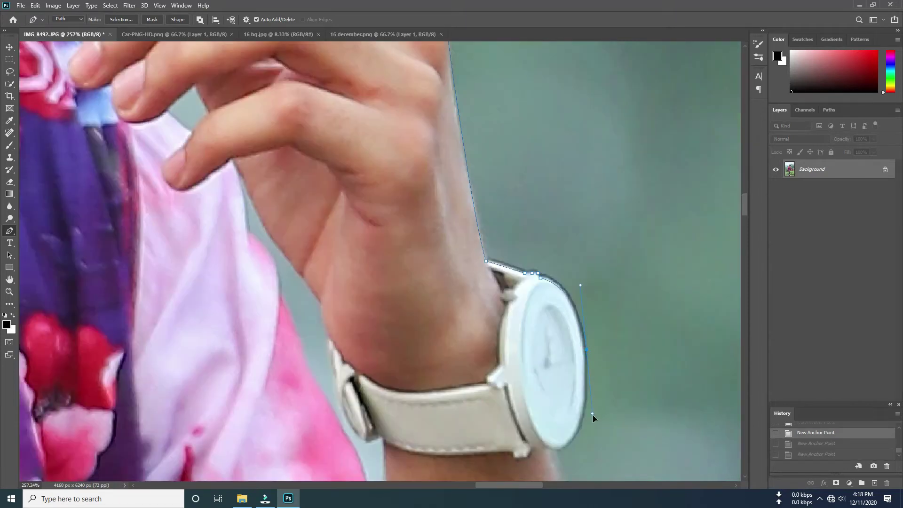
left_click_drag(568, 443, 560, 465)
scroll(561, 403, "down", 2)
left_click(815, 432)
left_click(586, 288)
left_click(586, 327)
- Trace the outline along the sleeve edge and just below the sleeve
scroll(533, 379, "down", 3)
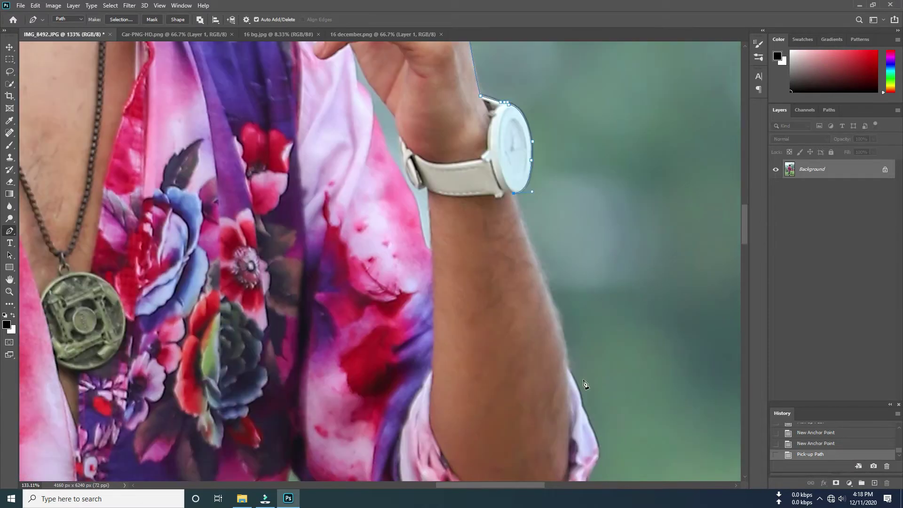
scroll(572, 428, "down", 3)
left_click(597, 339)
left_click(588, 368)
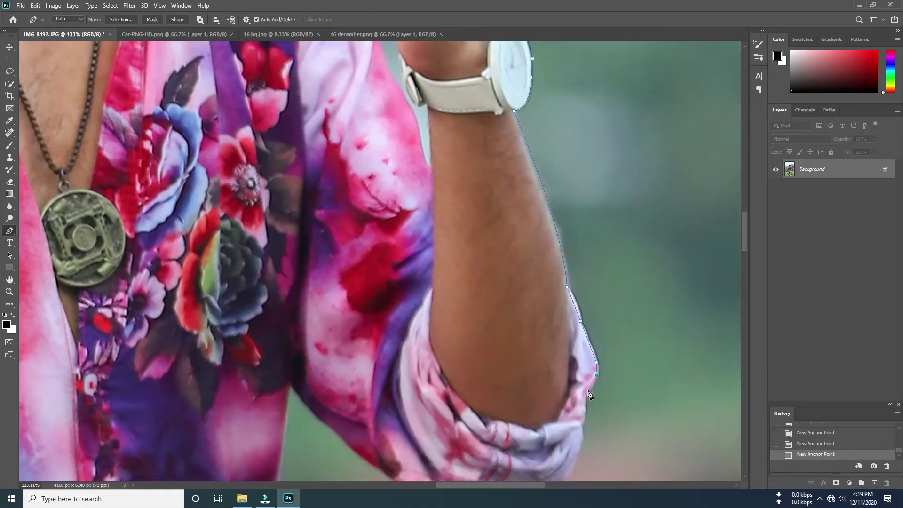
left_click(584, 393)
scroll(583, 393, "down", 2)
left_click(541, 403)
scroll(541, 403, "down", 2)
left_click(512, 362)
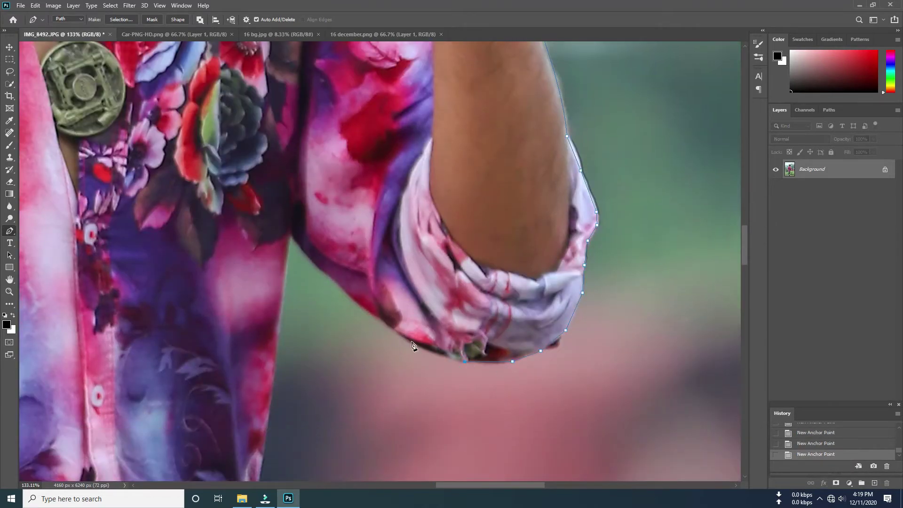
scroll(294, 242, "down", 3)
scroll(264, 235, "up", 2)
- Continue the outline down the shirt edge and onto the hoodie edge
left_click(259, 220)
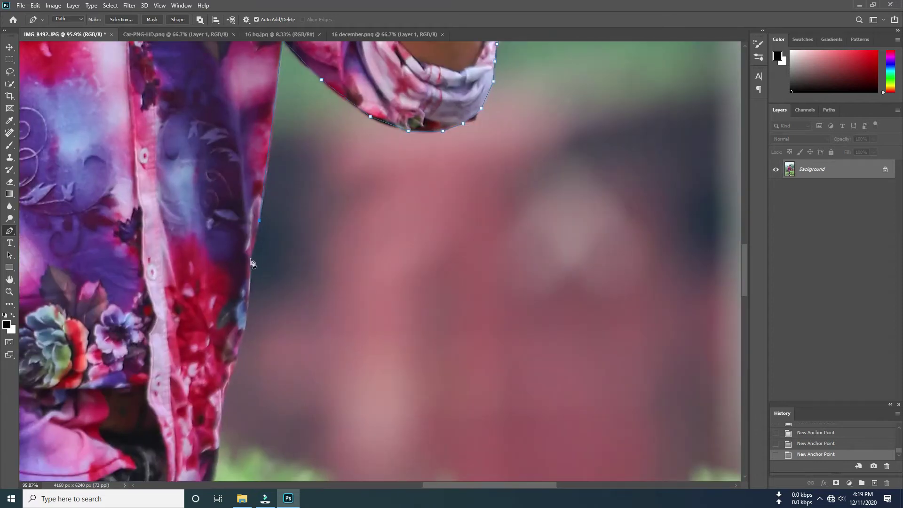
scroll(236, 363, "down", 3)
scroll(333, 212, "up", 4)
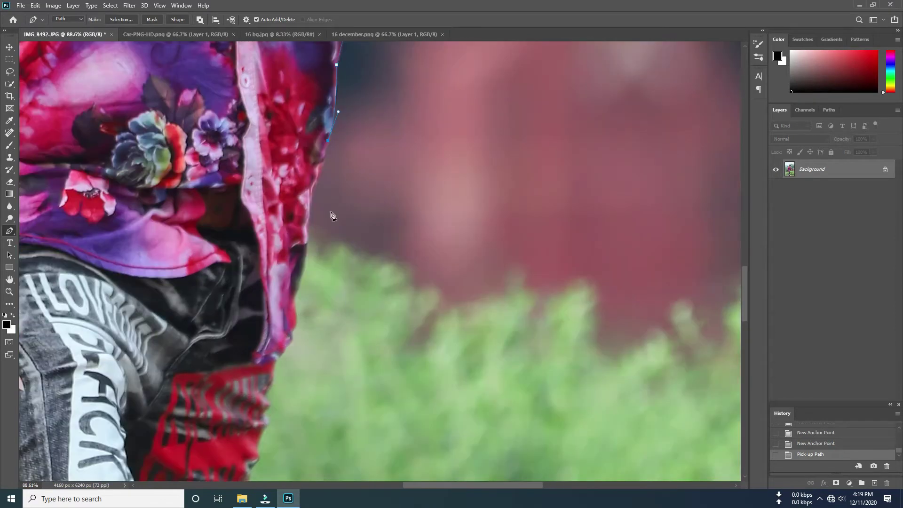
scroll(333, 211, "up", 1)
left_click(313, 221)
left_click(307, 274)
scroll(308, 268, "down", 2)
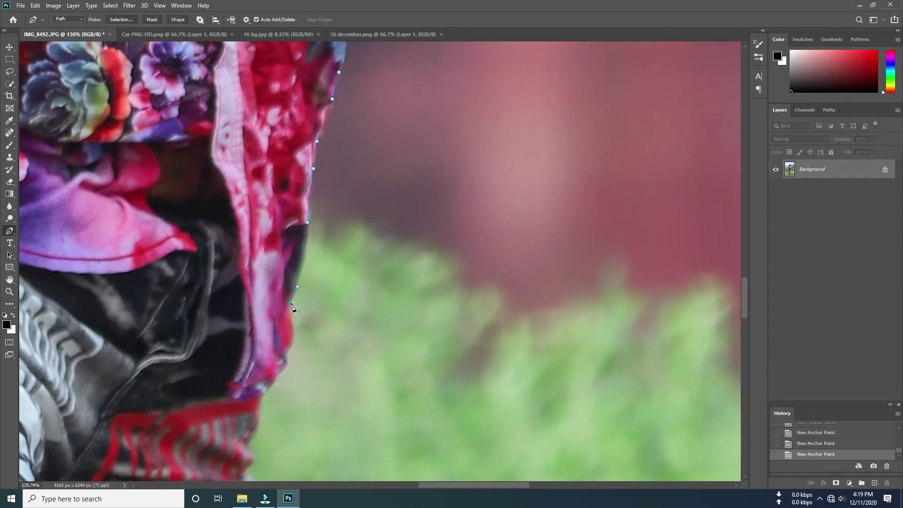
left_click(291, 304)
scroll(290, 282, "down", 2)
scroll(277, 255, "down", 1)
- Trace the outline along the red band and down the dark sleeve
left_click(266, 256)
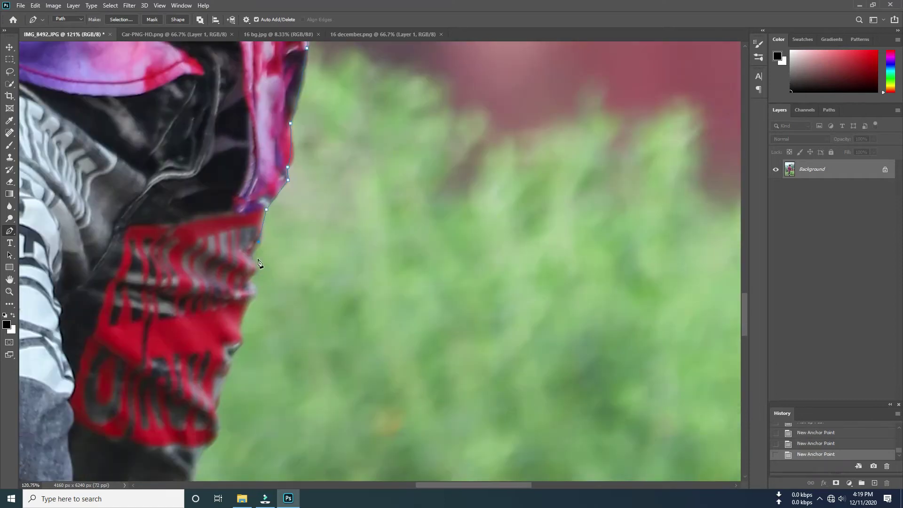
scroll(260, 264, "down", 3)
scroll(230, 310, "down", 2)
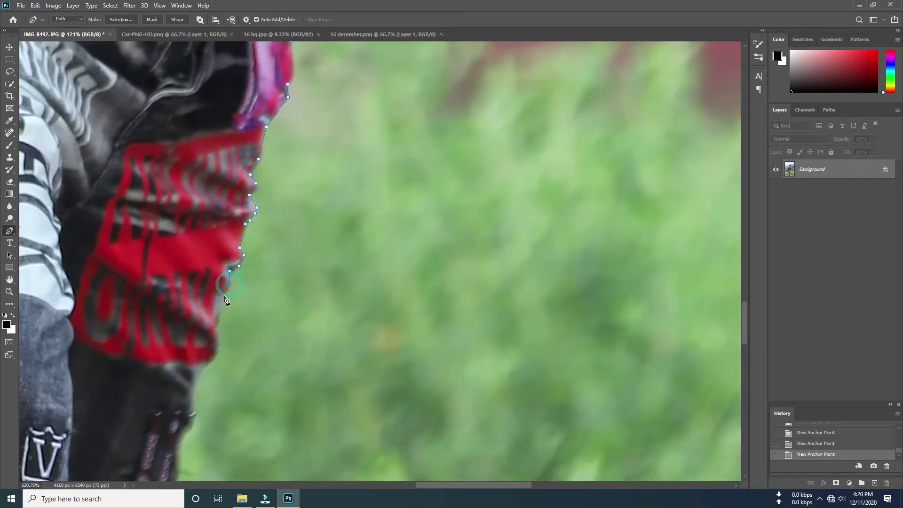
left_click(220, 303)
scroll(221, 306, "down", 2)
left_click(207, 299)
scroll(193, 278, "down", 1)
left_click(178, 283)
- Extend the outline down the edge of the dark clothing
scroll(179, 283, "down", 3)
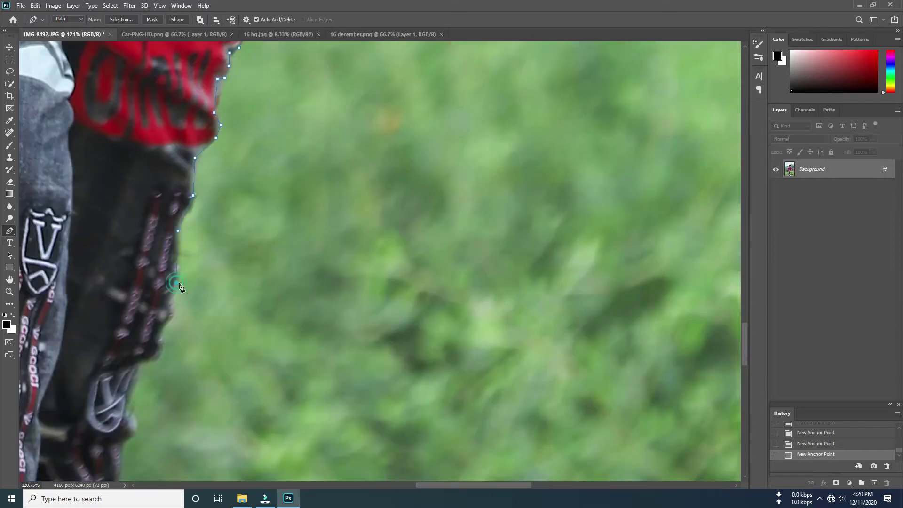
left_click(292, 224)
scroll(283, 269, "up", 2)
left_click(250, 301)
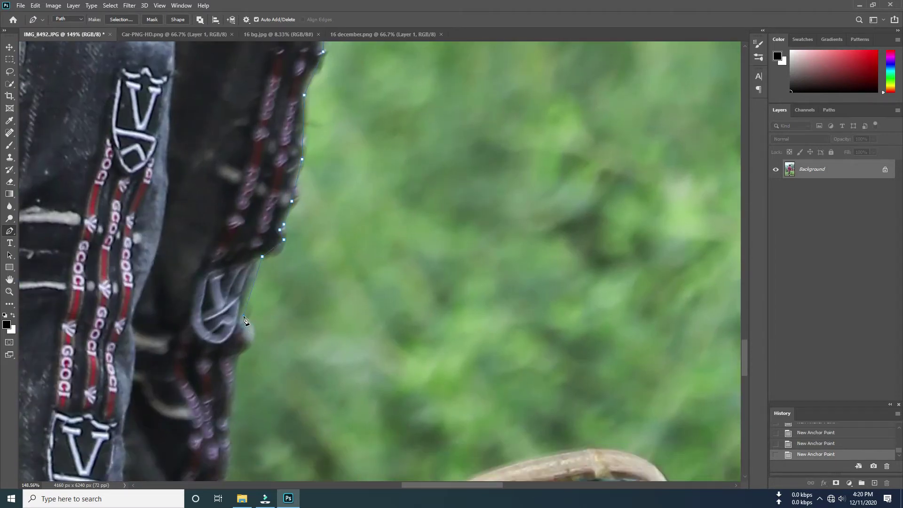
scroll(238, 316, "up", 2)
left_click(229, 316)
scroll(230, 335, "down", 1)
left_click(221, 337)
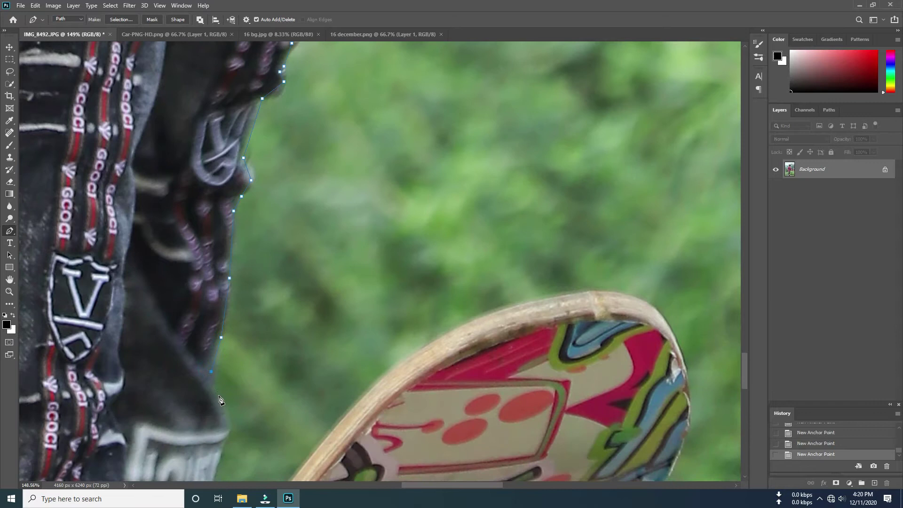
scroll(220, 400, "down", 2)
- Trace the skateboard's curved edge and wheels with curved anchors
scroll(217, 396, "down", 1)
left_click(207, 395)
scroll(226, 409, "down", 1)
scroll(282, 330, "up", 1)
left_click(308, 297)
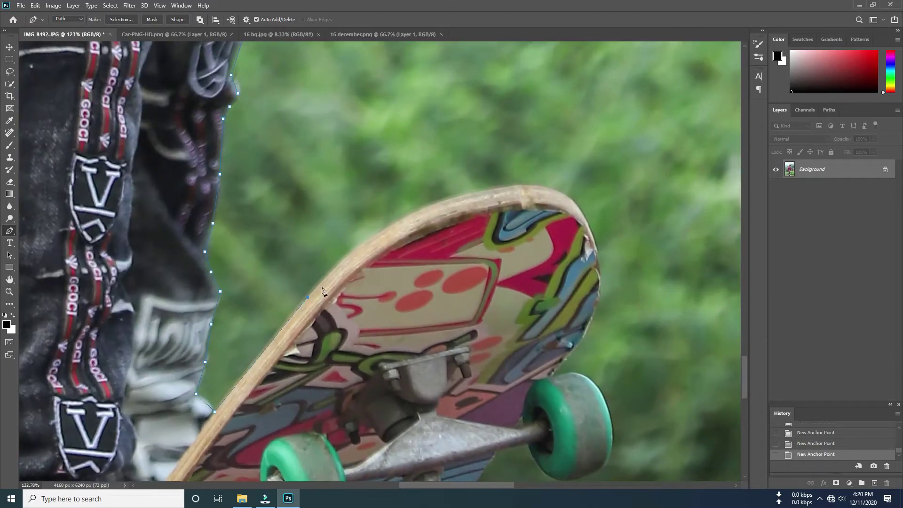
left_click_drag(509, 199, 451, 203)
scroll(594, 234, "down", 1)
left_click_drag(572, 334, 594, 336)
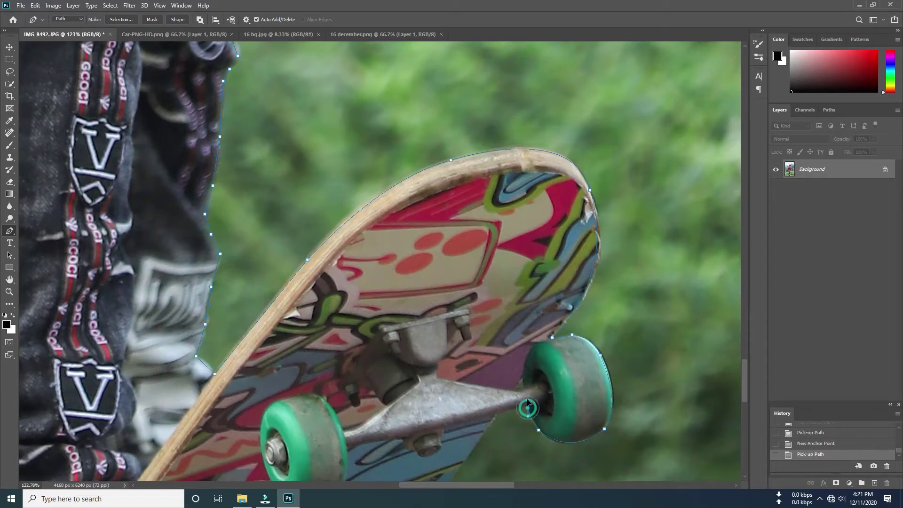
left_click_drag(528, 408, 496, 413)
scroll(463, 444, "down", 2)
left_click(446, 430)
scroll(373, 407, "down", 5)
mouse_move(402, 417)
left_mouse_down()
mouse_move(433, 440)
mouse_move(424, 457)
left_mouse_up()
scroll(428, 414, "down", 3)
scroll(418, 440, "up", 2)
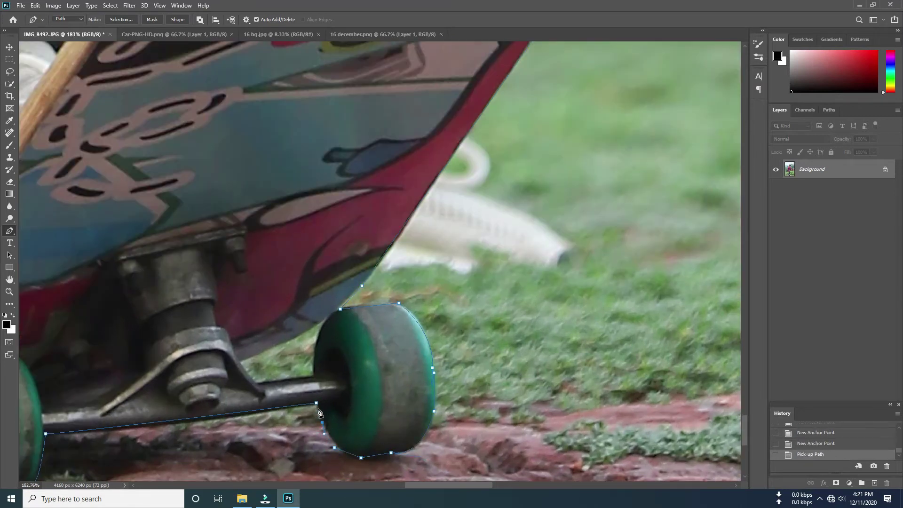
- Close the path at its starting anchor and check the complete outline
left_click(316, 403)
scroll(319, 412, "down", 5)
scroll(485, 423, "down", 3)
scroll(485, 423, "down", 2)
scroll(486, 423, "up", 1)
scroll(471, 282, "down", 2)
scroll(475, 244, "up", 8)
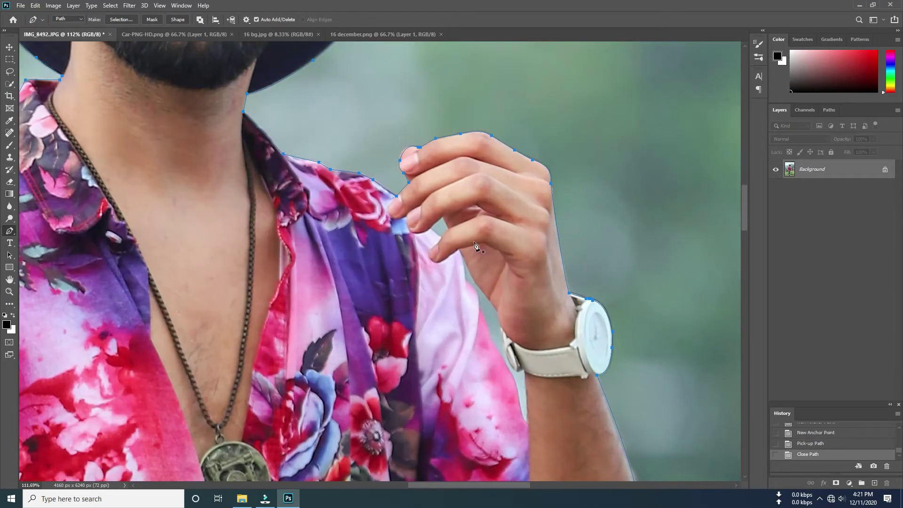
- Convert the closed outline path into a selection of the man
right_click(434, 208)
left_click(462, 248)
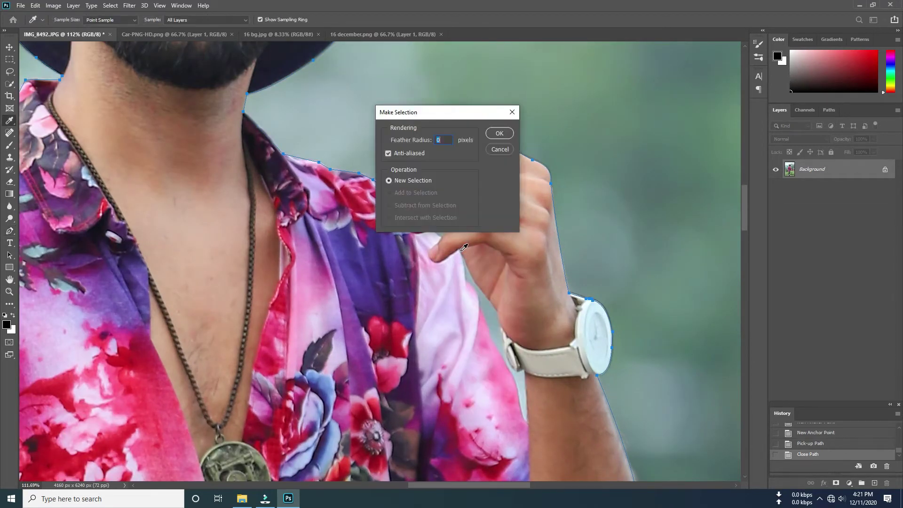
left_click(499, 133)
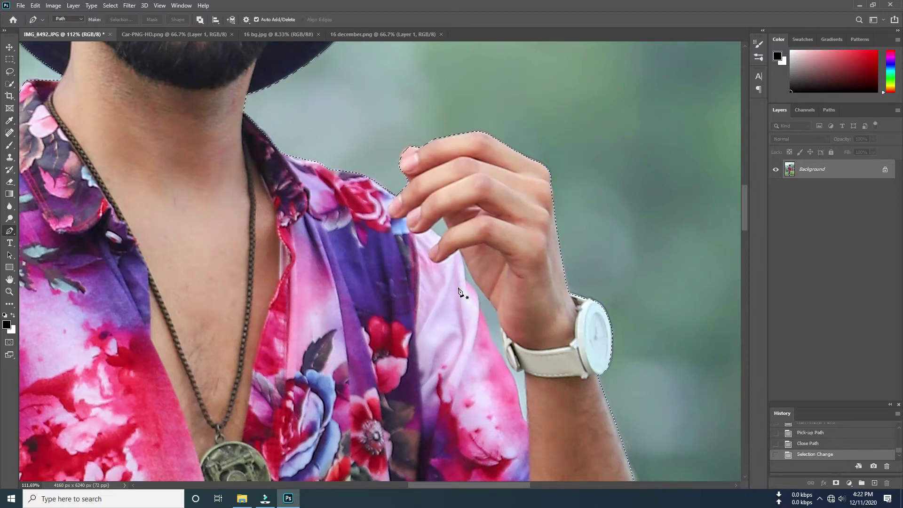
- Trace the small gap near the fingertip and subtract it from the selection
scroll(451, 277, "up", 2)
left_click(417, 201)
left_click(435, 185)
left_click(443, 203)
left_click(416, 201)
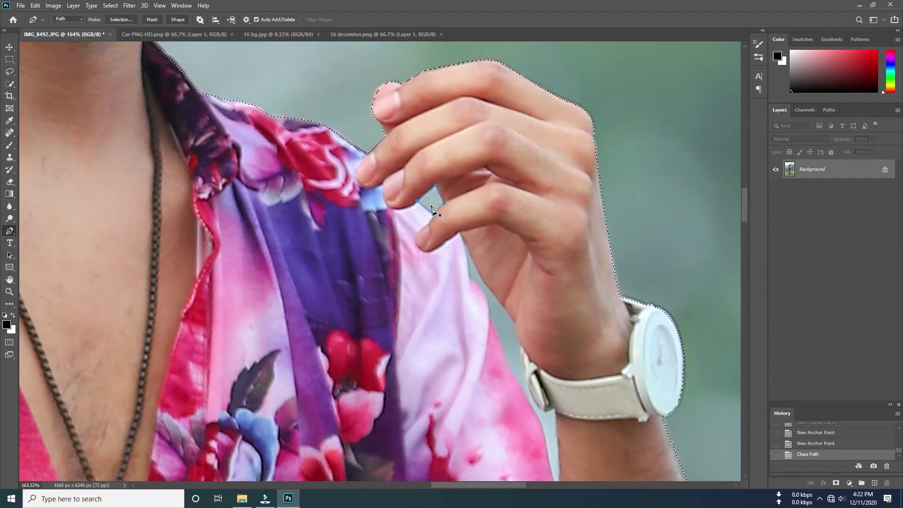
right_click(431, 206)
left_click(449, 245)
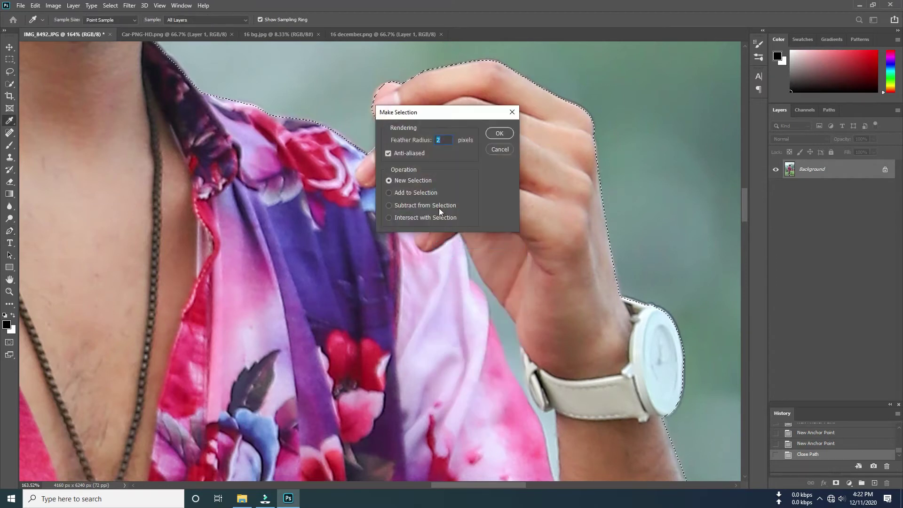
left_click(426, 206)
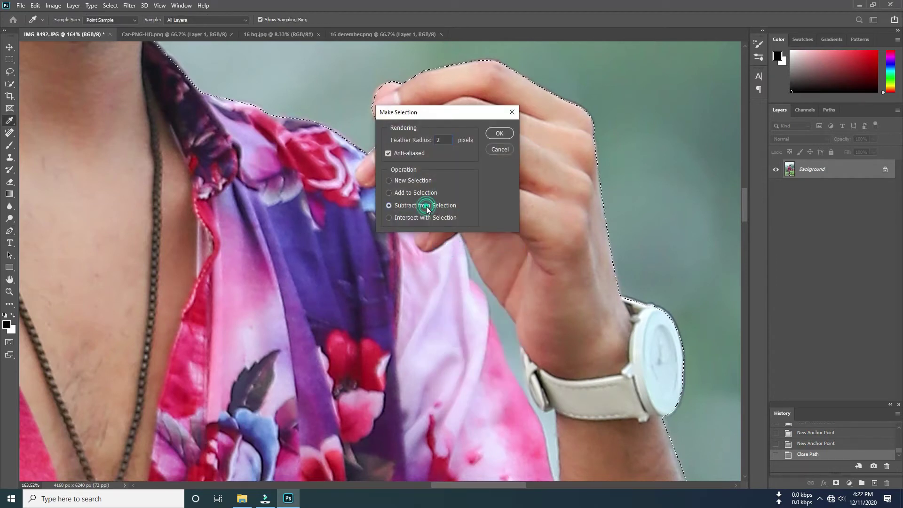
left_click(500, 134)
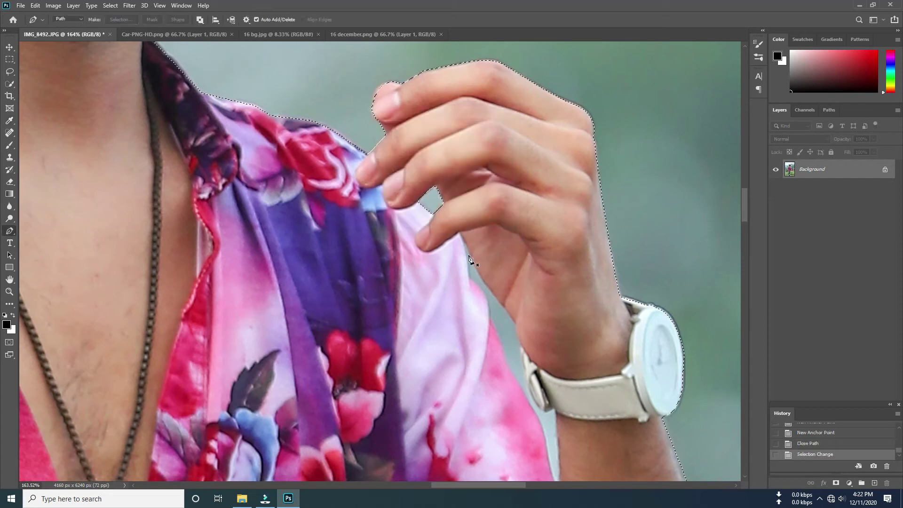
- Start a new path along the hand edge and down the wrist
scroll(474, 267, "down", 2)
scroll(454, 262, "down", 2)
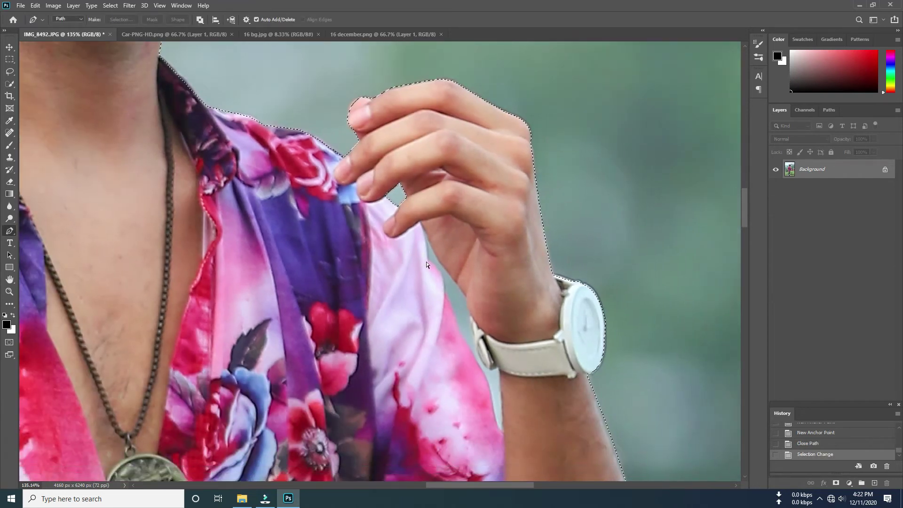
scroll(430, 242, "up", 2)
left_click(425, 231)
left_click_drag(474, 311, 498, 329)
scroll(482, 319, "down", 2)
left_click(476, 257)
left_click(492, 300)
scroll(494, 301, "down", 1)
left_click(506, 326)
left_click(532, 340)
left_click(538, 433)
- Trace back up the shirt edge, close the path and subtract it from the selection
left_click(524, 399)
left_click(515, 355)
left_click(507, 339)
left_click(493, 317)
left_click(471, 277)
left_click(447, 211)
scroll(419, 155, "down", 3)
left_click(423, 145)
scroll(423, 151, "down", 1)
right_click(461, 215)
left_click(485, 249)
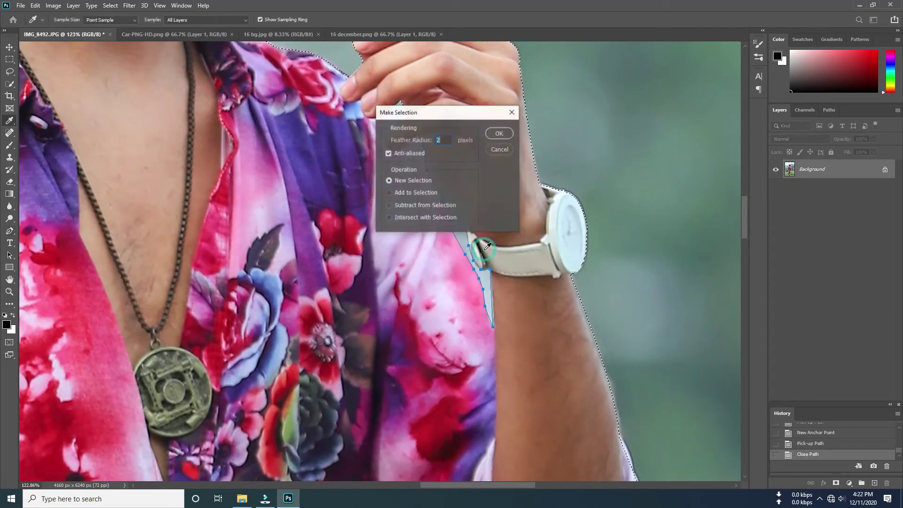
left_click(436, 206)
left_click(499, 134)
scroll(397, 282, "down", 5)
- Mask the man and skateboard onto transparency in IMG_8492.JPG, checking 16 bg.jpg alongside
scroll(396, 283, "down", 3)
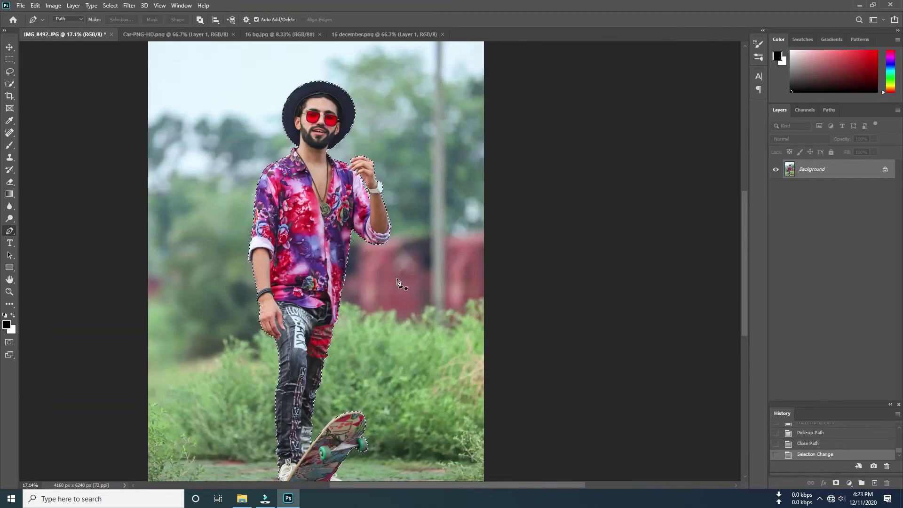
left_click(836, 483)
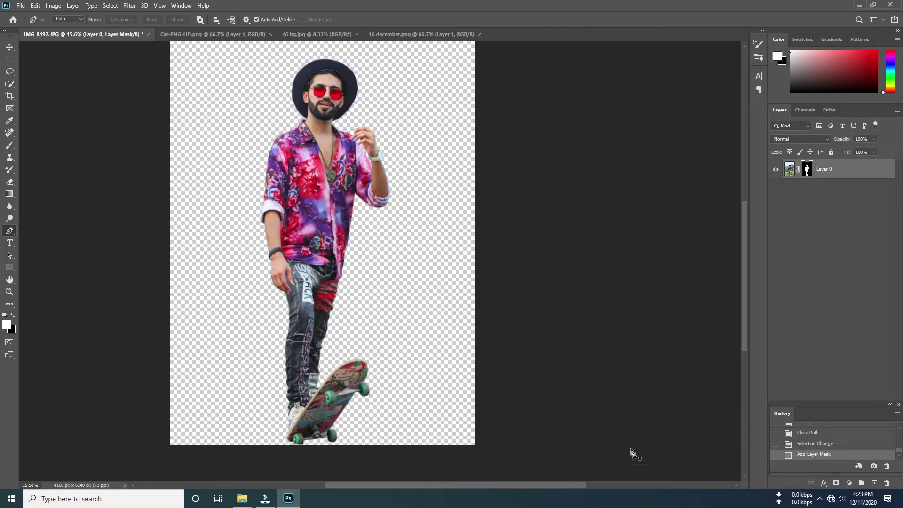
key("ctrl+0")
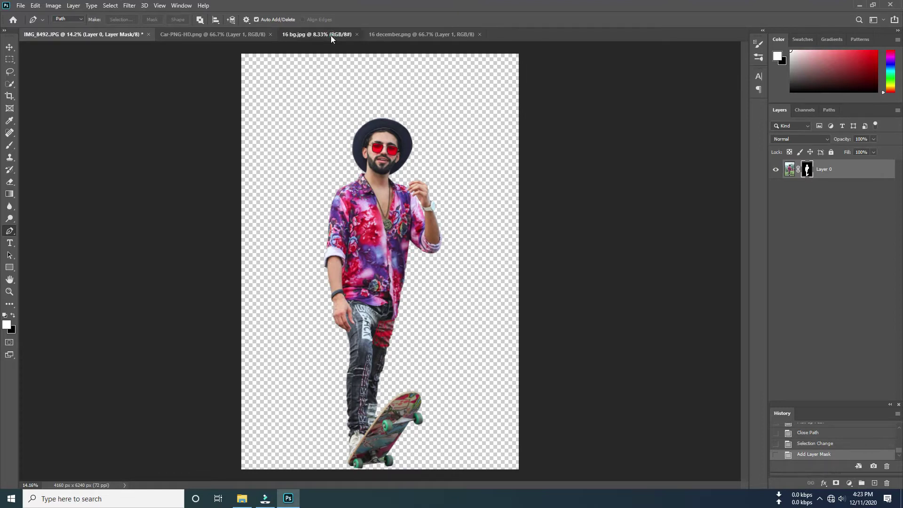
left_click(332, 35)
scroll(398, 394, "up", 3)
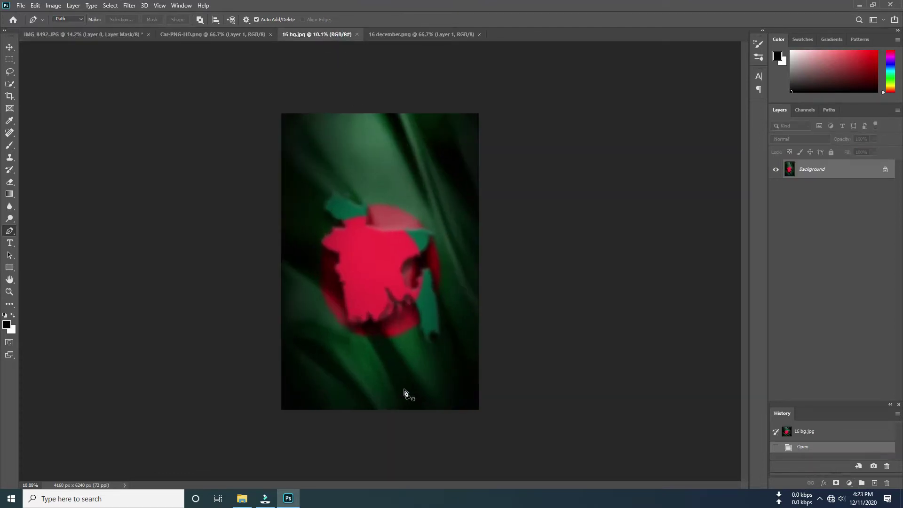
scroll(384, 384, "down", 1)
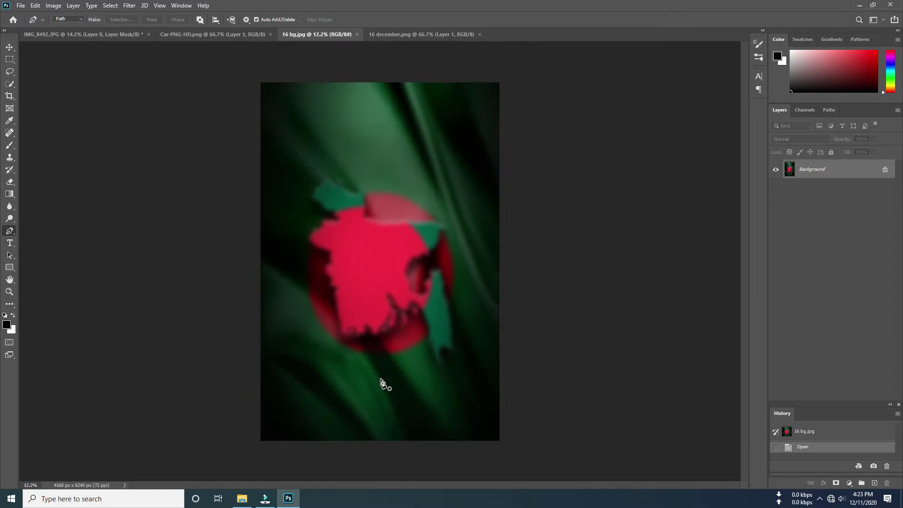
left_click(71, 35)
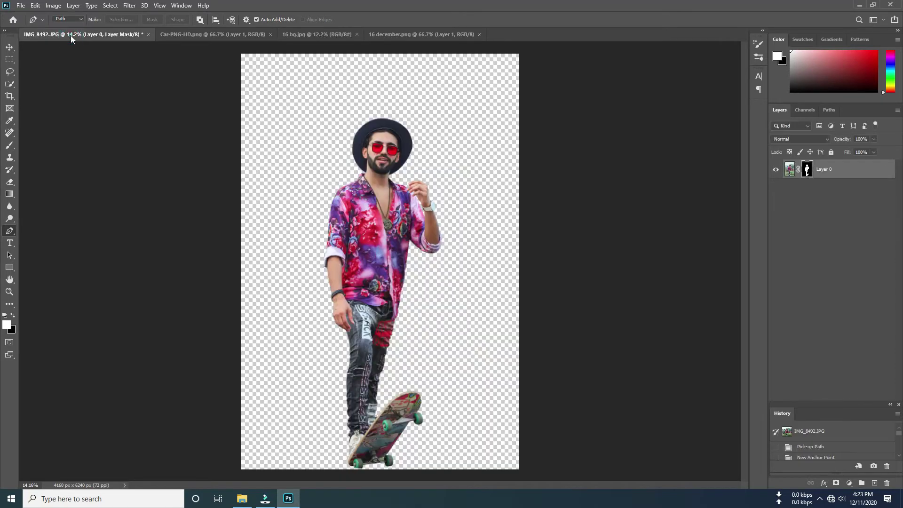
- Drag the masked man onto the 16 bg.jpg flag image as Layer 1, then view Car-PNG-HD.png
left_click(9, 48)
mouse_move(371, 249)
left_mouse_down()
mouse_move(297, 34)
mouse_move(323, 80)
left_mouse_up()
left_click_drag(382, 199, 381, 206)
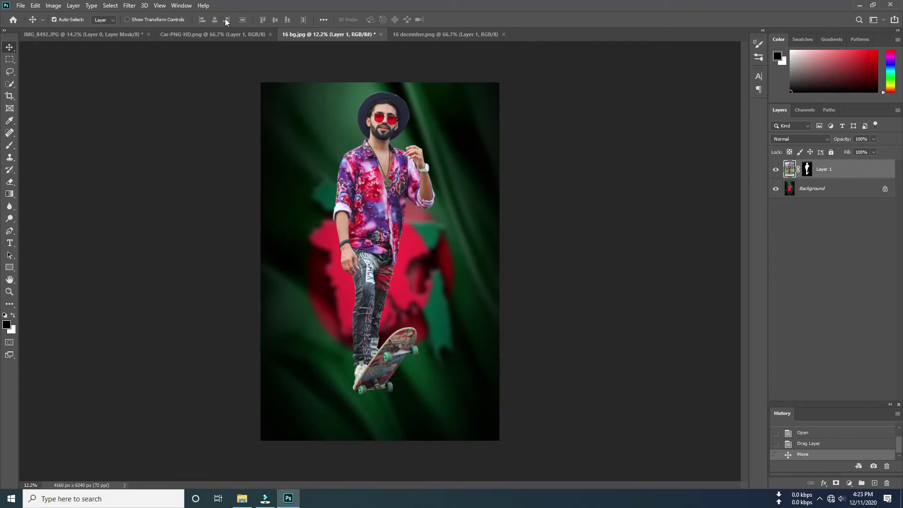
left_click(211, 34)
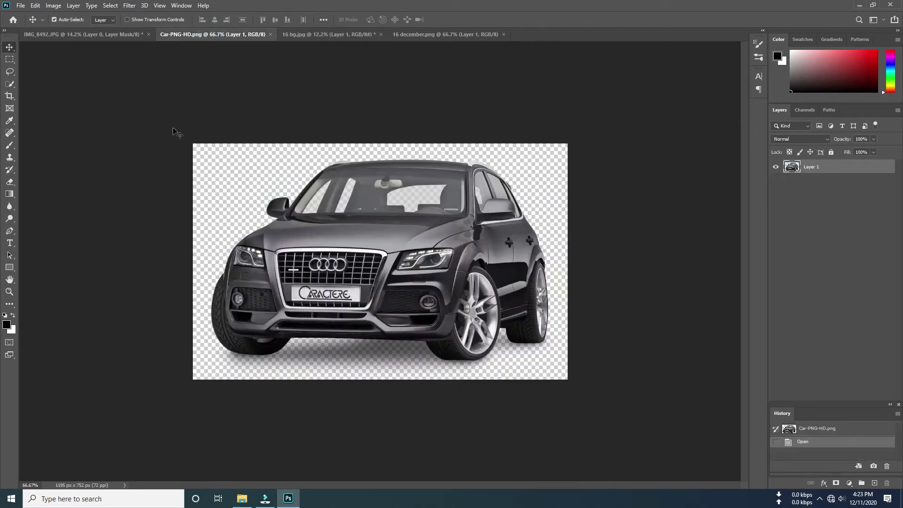
- Place the black Audi onto the flag image and enlarge it beneath the skateboard
mouse_move(367, 252)
left_mouse_down()
mouse_move(313, 37)
mouse_move(353, 242)
left_mouse_up()
left_click_drag(370, 405, 372, 405)
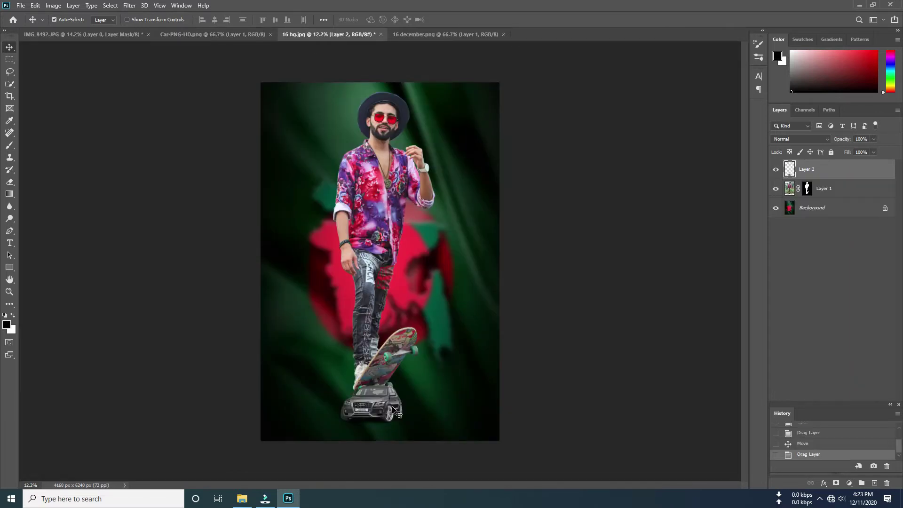
scroll(372, 405, "up", 3)
key("ctrl+t")
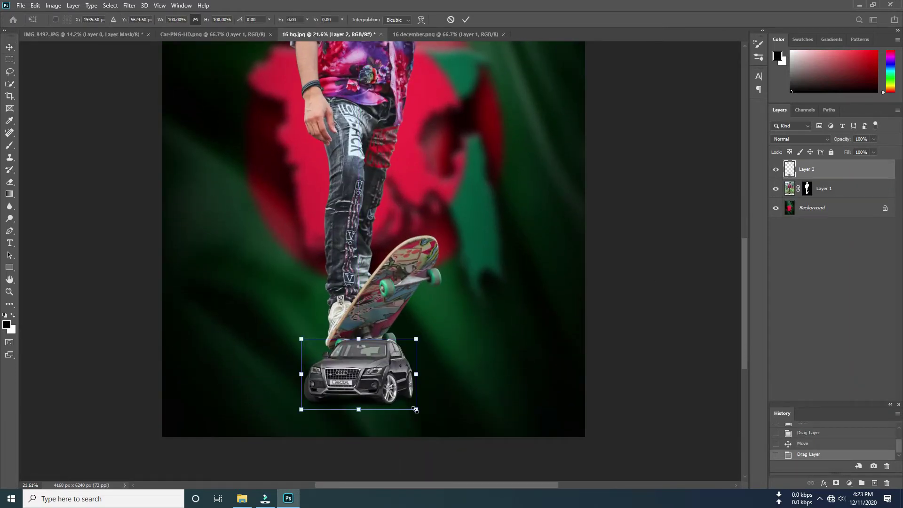
left_click_drag(415, 409, 598, 415)
left_click_drag(430, 299, 376, 290)
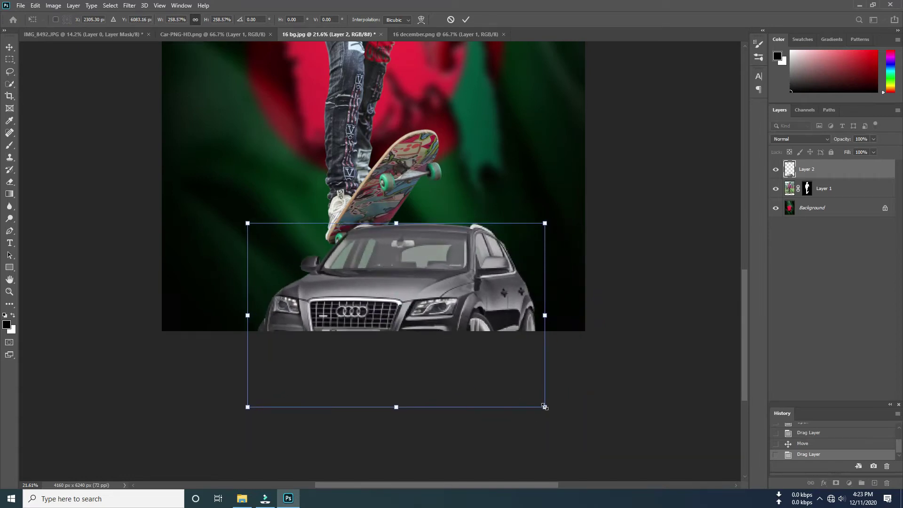
left_click_drag(544, 406, 614, 445)
left_click_drag(424, 302, 413, 281)
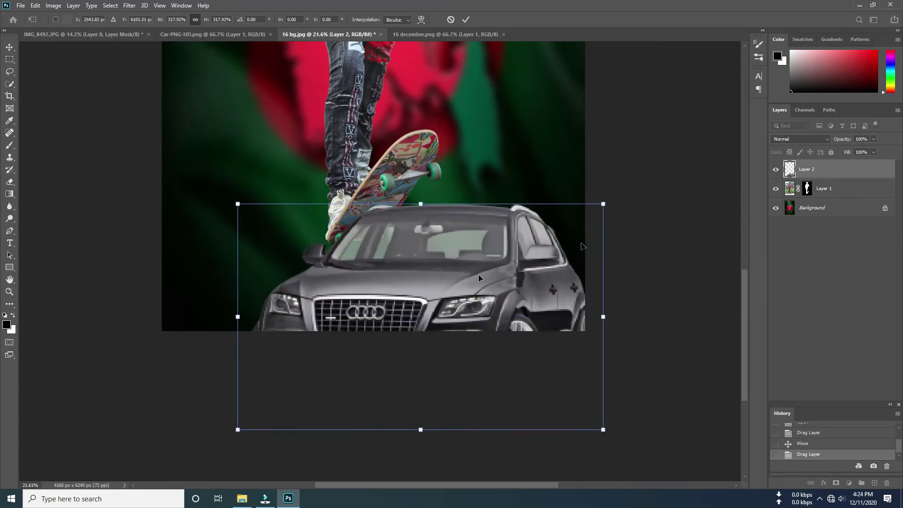
key("Return")
- Send the car layer behind the man's Layer 1
key("ctrl+bracketleft")
scroll(382, 267, "down", 3)
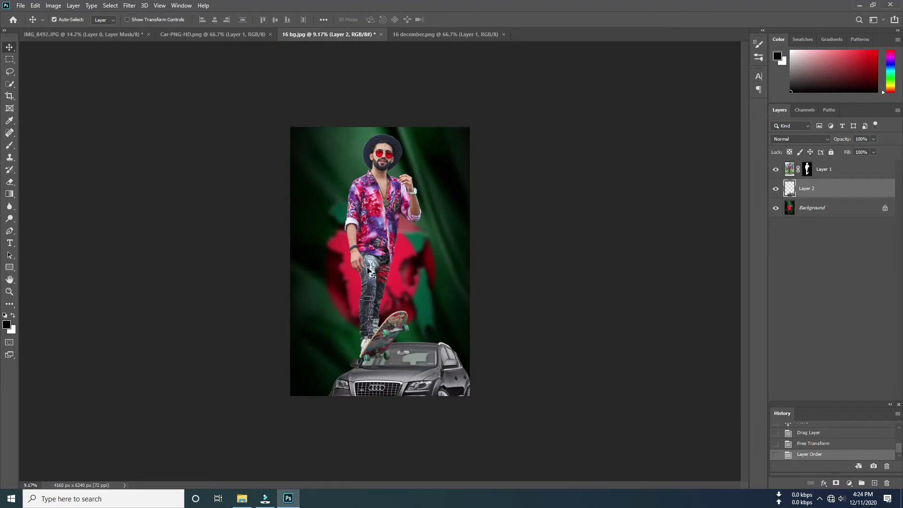
scroll(470, 430, "up", 3)
scroll(469, 431, "down", 2)
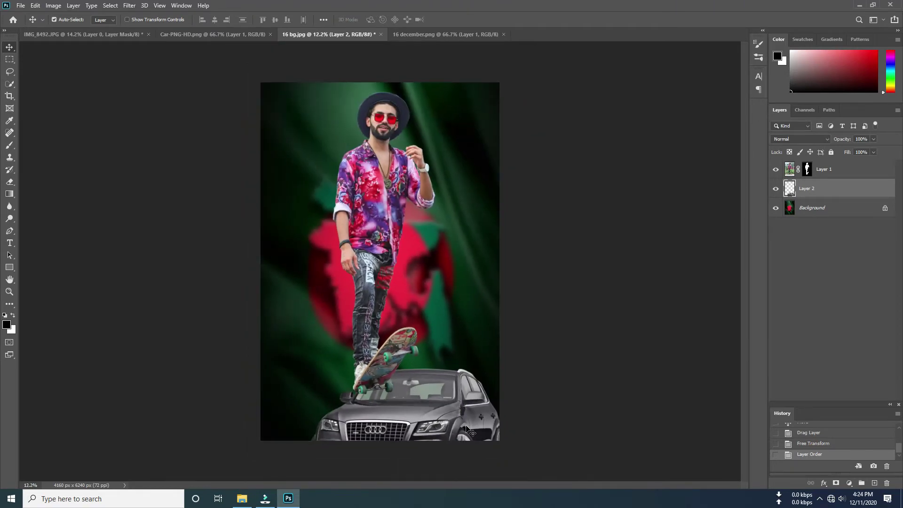
- Lower the man so his skateboard rests on the car's hood
left_click(859, 169)
key("ctrl+t")
left_click_drag(360, 251, 367, 267)
left_click(466, 20)
scroll(397, 411, "up", 2)
scroll(395, 410, "up", 2)
scroll(395, 409, "up", 2)
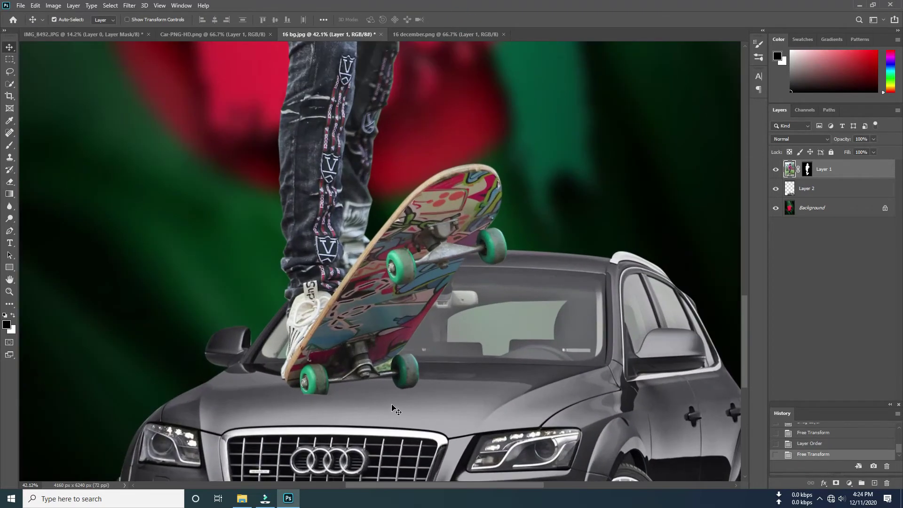
scroll(394, 408, "up", 1)
- Paint a soft-brush shadow under the skateboard wheels on a new empty layer
left_click(8, 144)
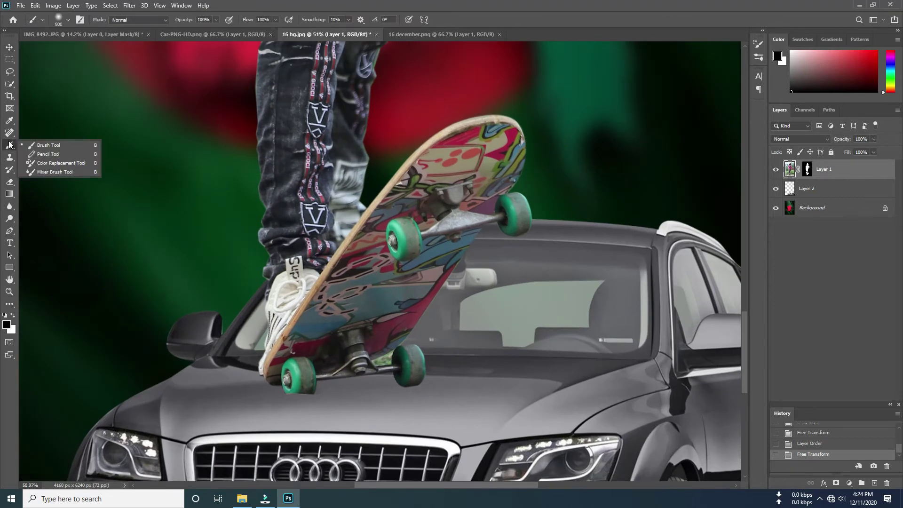
left_click(37, 144)
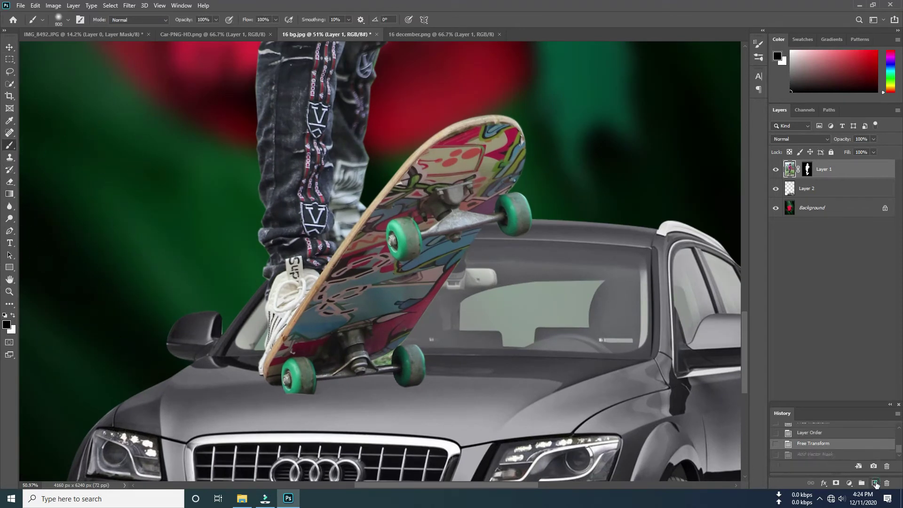
left_click(874, 483)
key("bracketleft")
key("bracketleft")
key("bracketleft")
left_click(311, 407)
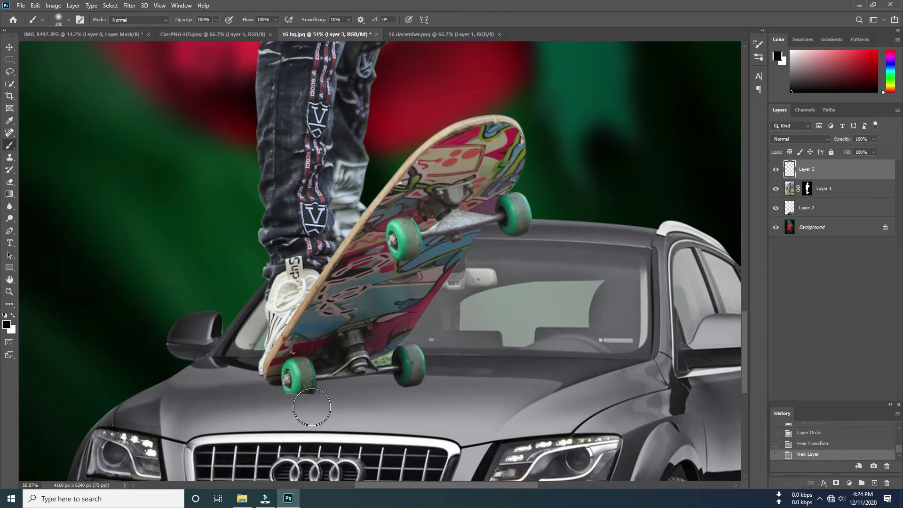
scroll(313, 409, "up", 2)
key("bracketright")
left_click_drag(292, 397, 334, 400)
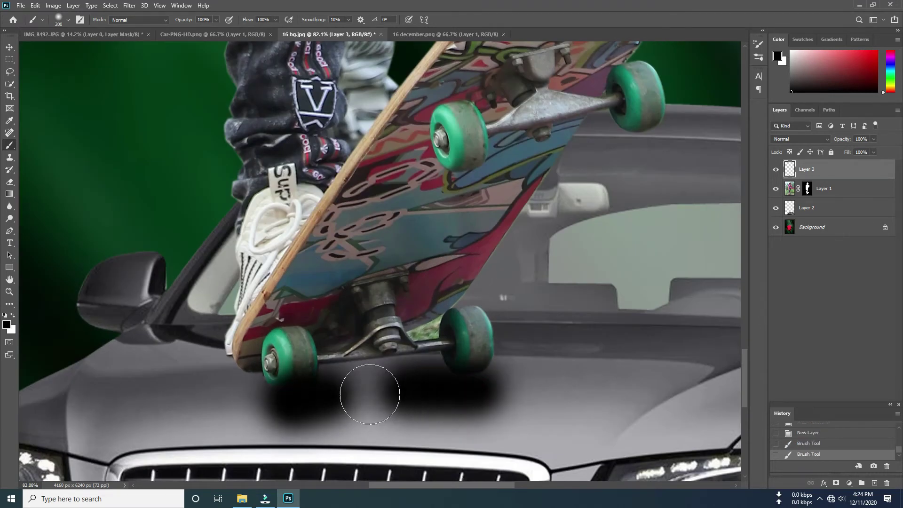
left_click_drag(479, 389, 310, 404)
scroll(369, 403, "down", 2)
scroll(312, 427, "up", 2)
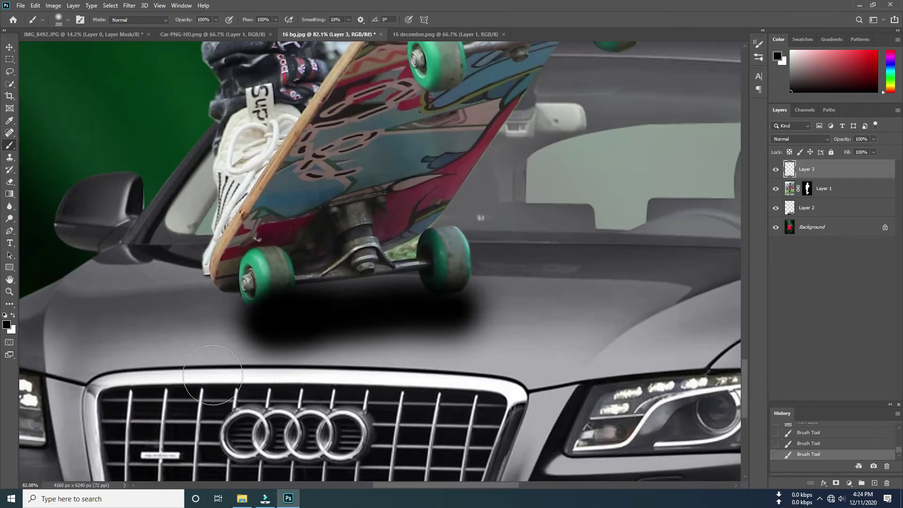
- Erase most of the heavy shadow and lower the shadow layer's opacity to 66%
left_click(10, 183)
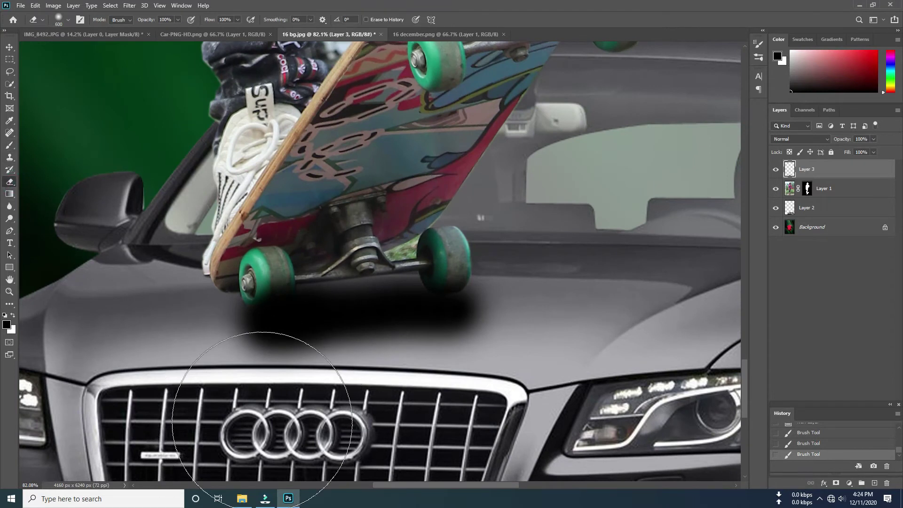
mouse_move(197, 391)
left_mouse_down()
mouse_move(371, 199)
mouse_move(405, 264)
left_mouse_up()
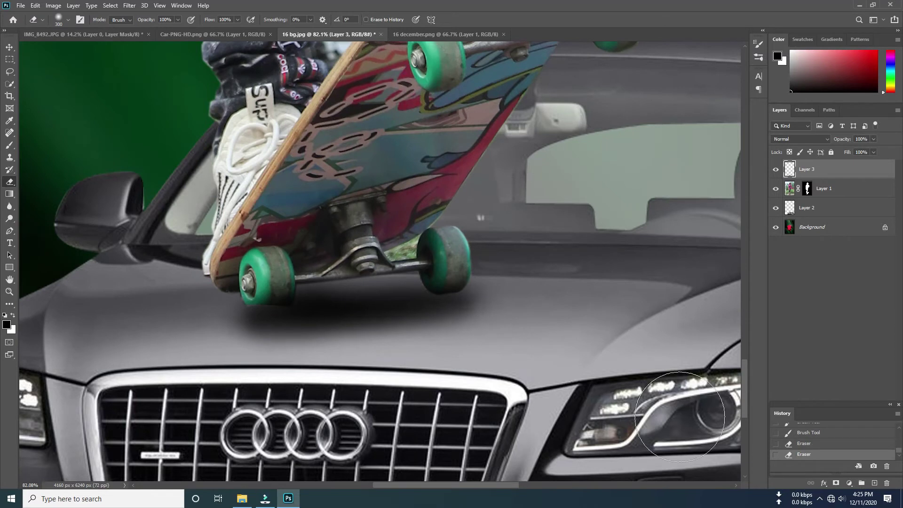
left_click(873, 139)
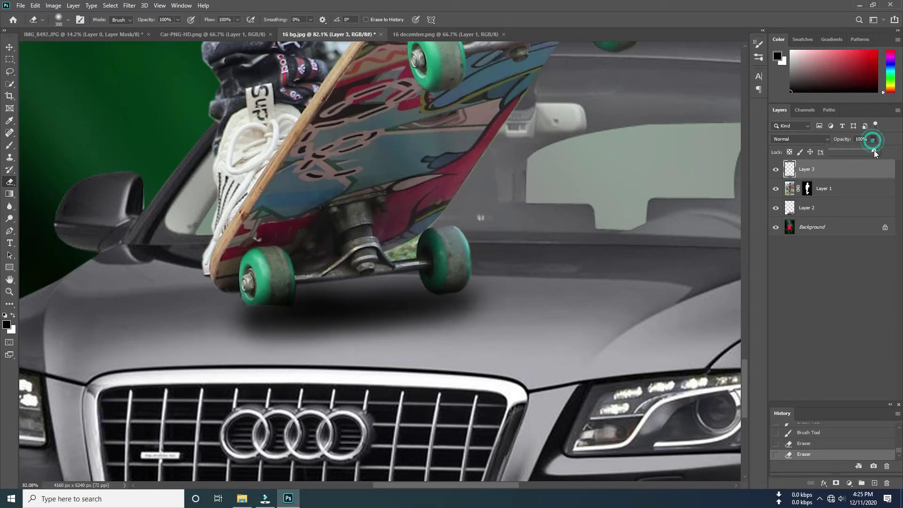
left_click_drag(864, 153, 859, 149)
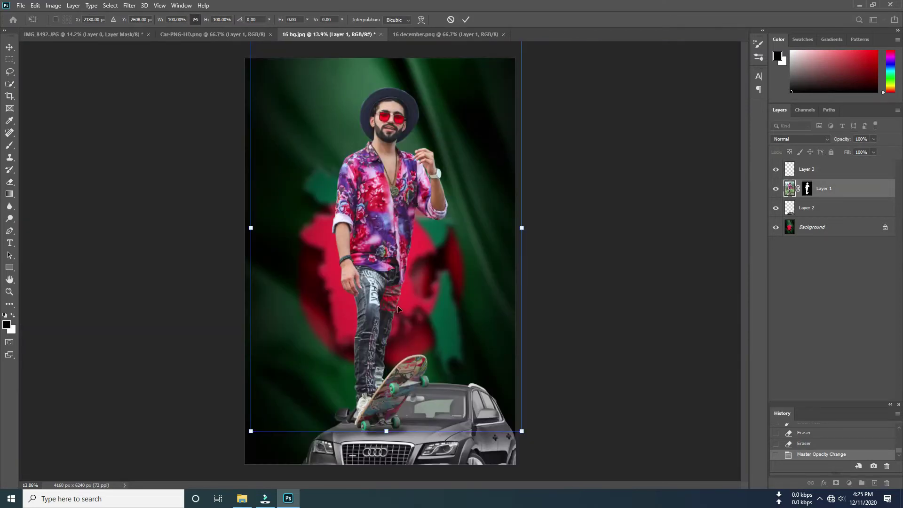
- Scale the shadow layer to about 107% and settle it under the skateboard
key("Return")
left_click(807, 169)
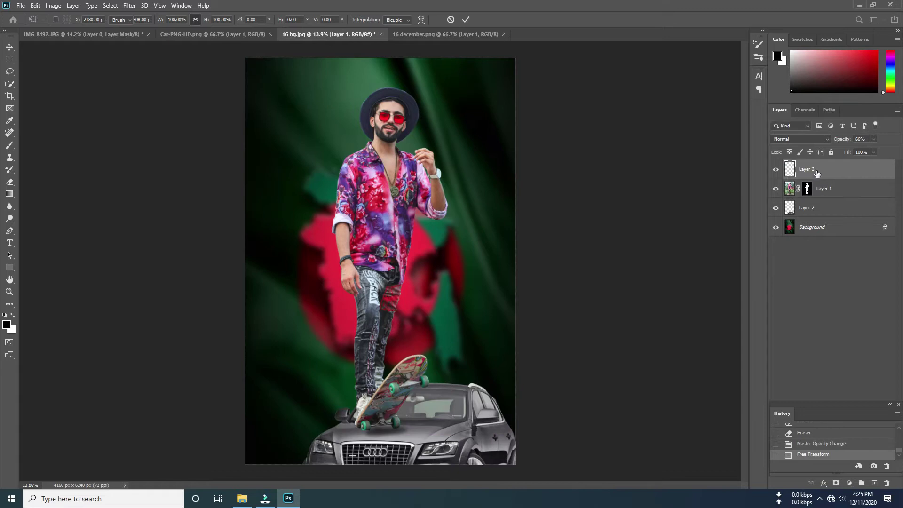
key("e")
key("ctrl+t")
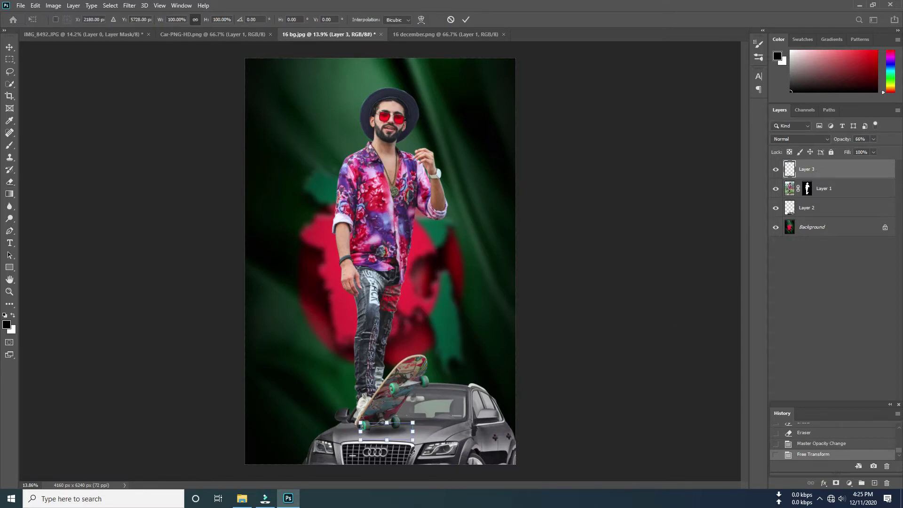
scroll(412, 452, "up", 5)
left_click_drag(283, 378, 268, 375)
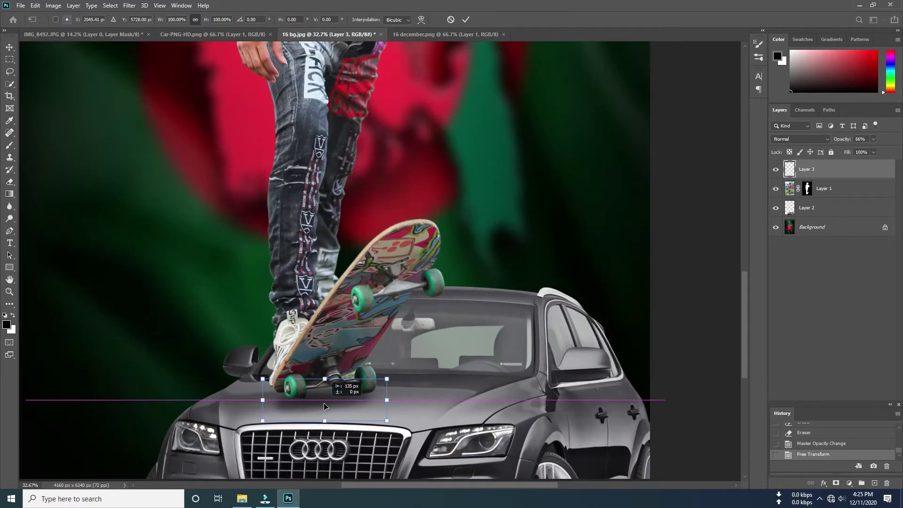
left_click_drag(404, 375, 401, 377)
left_click_drag(325, 403, 324, 405)
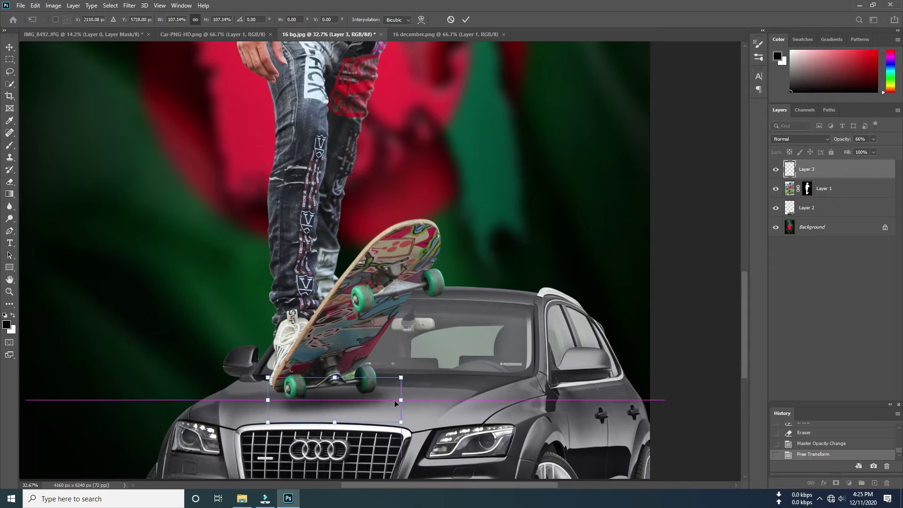
left_click(467, 21)
scroll(403, 401, "down", 3)
scroll(403, 401, "down", 2)
- Drag the 16 december logo onto the 16 bg.jpg composition as Layer 4
left_click(429, 35)
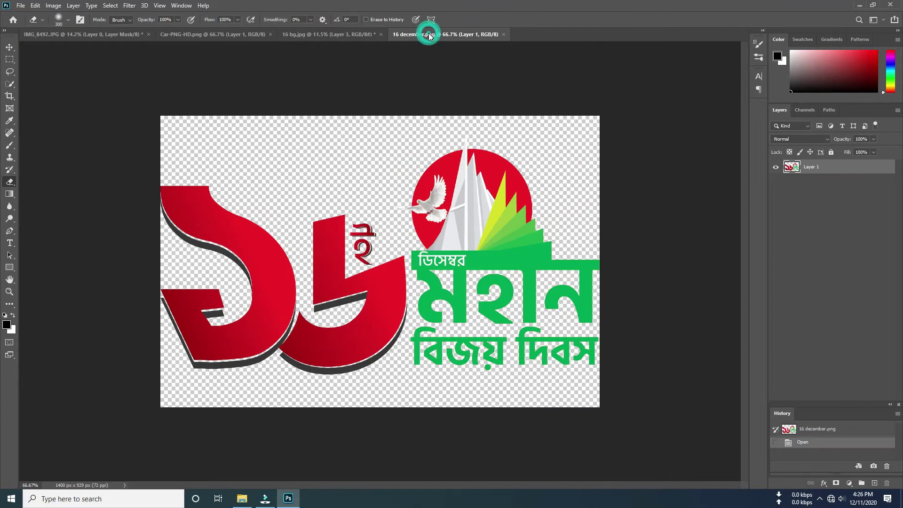
left_click(9, 47)
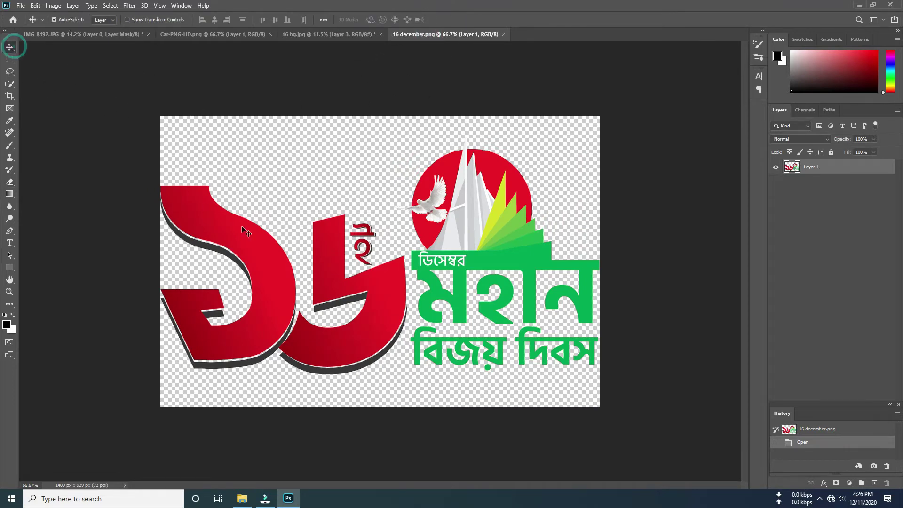
mouse_move(386, 301)
left_mouse_down()
mouse_move(310, 39)
mouse_move(323, 141)
mouse_move(313, 122)
left_mouse_up()
scroll(323, 136, "up", 2)
scroll(305, 188, "down", 2)
scroll(292, 195, "down", 2)
scroll(292, 196, "up", 1)
scroll(306, 194, "up", 1)
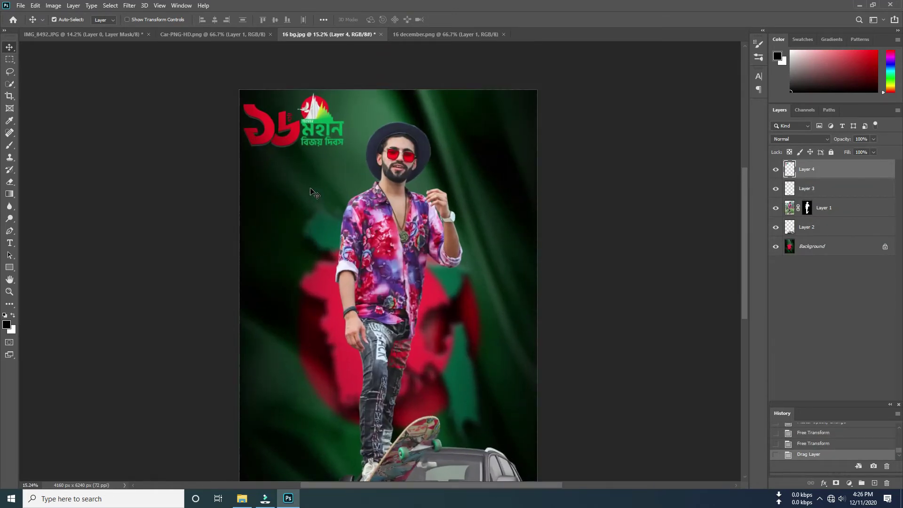
scroll(310, 190, "up", 1)
- Position the logo in the top-left corner, commit, and fit the image to the window
key("ctrl+t")
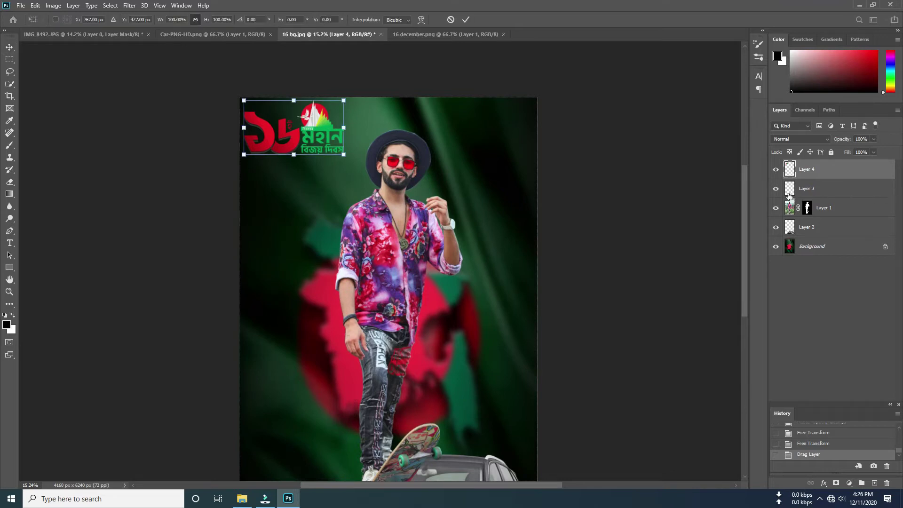
left_click_drag(295, 136, 300, 139)
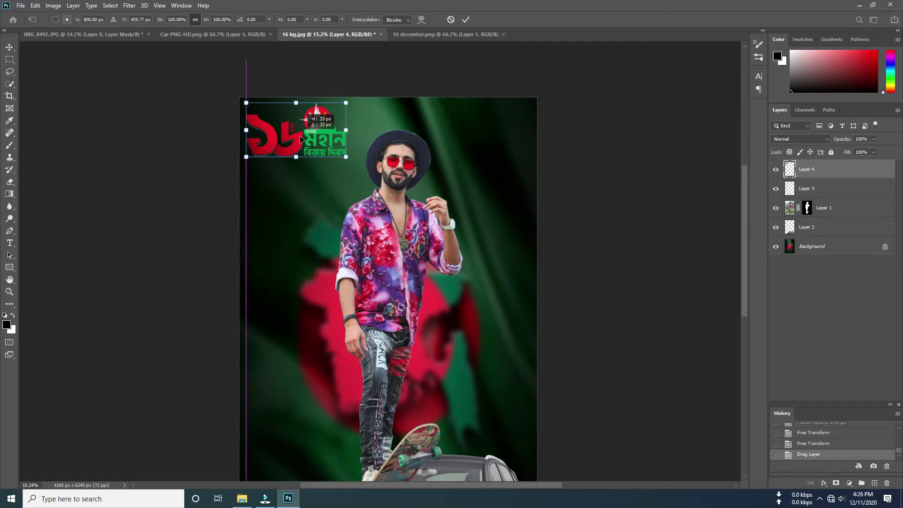
left_click_drag(301, 139, 306, 138)
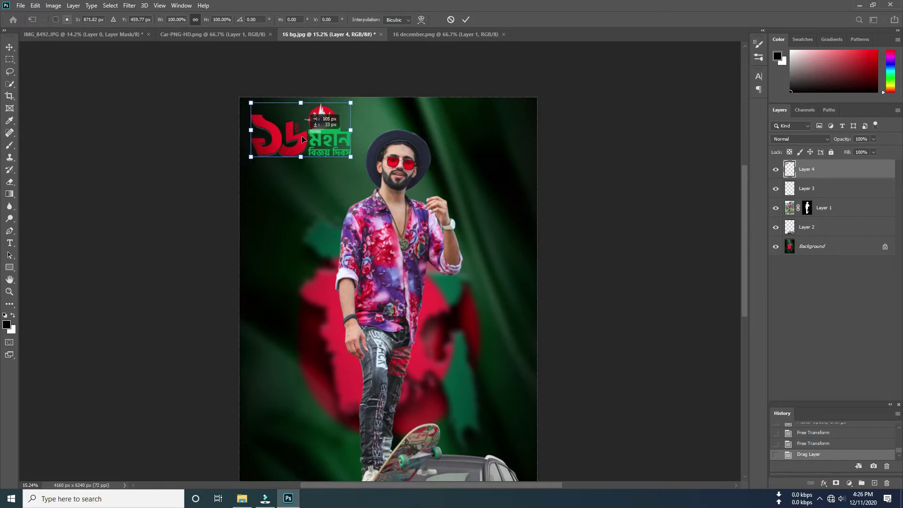
left_click(466, 20)
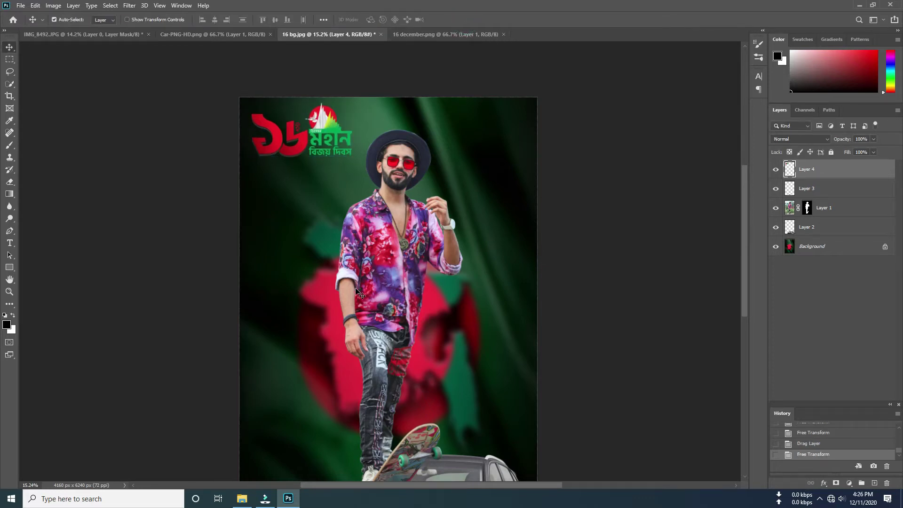
key("ctrl+0")
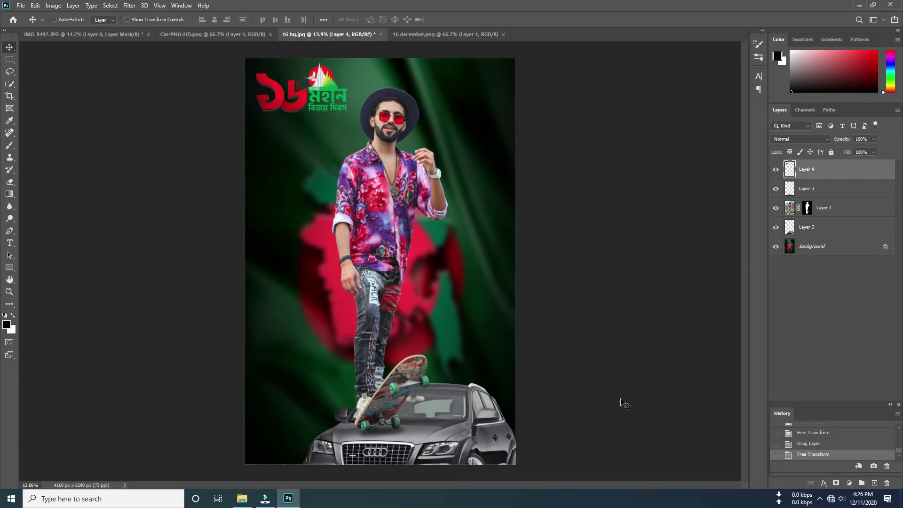
- Merge the visible layers and duplicate the result onto a new layer
key("ctrl+shift+e")
key("ctrl+j")
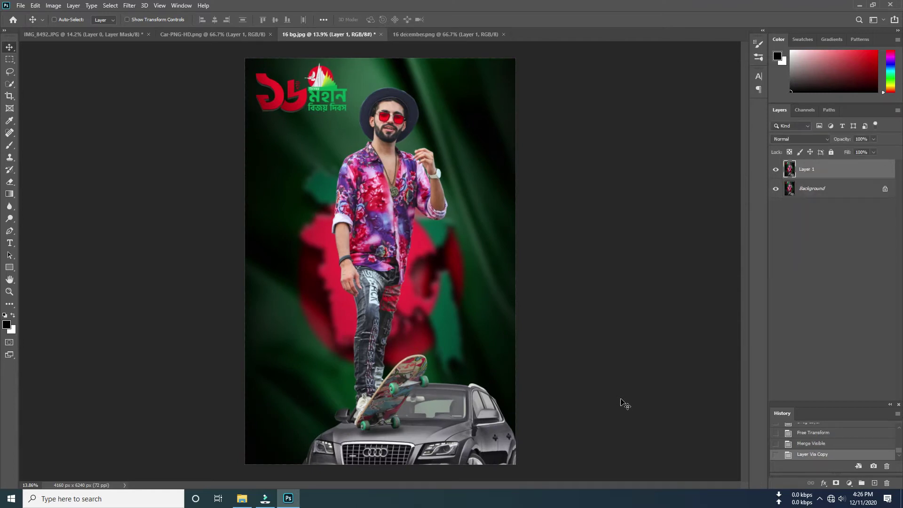
scroll(518, 230, "up", 1)
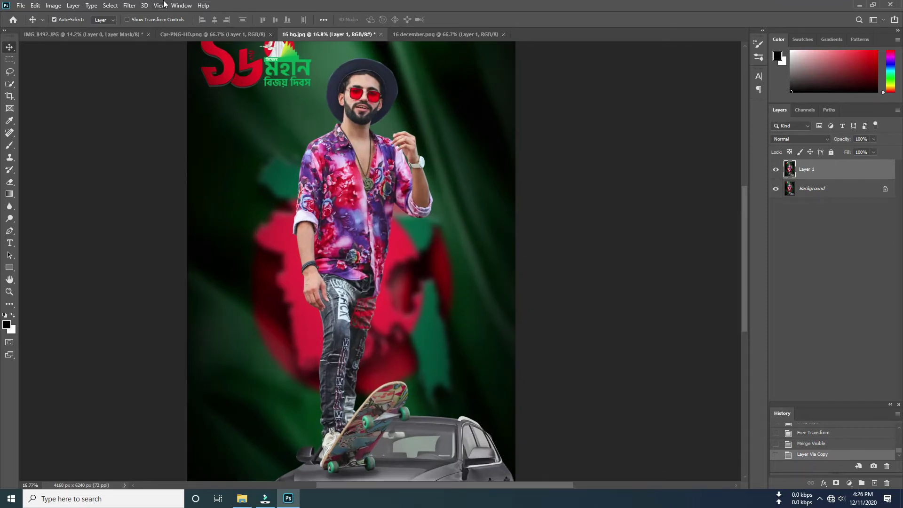
- In Camera Raw Filter, set Contrast +14, Highlights back to 0, and Dehaze +8
left_click(130, 6)
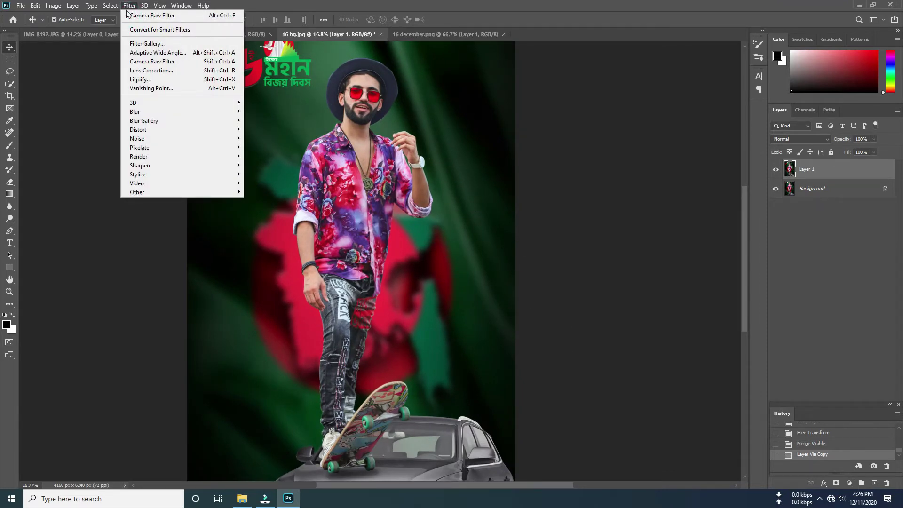
left_click(149, 61)
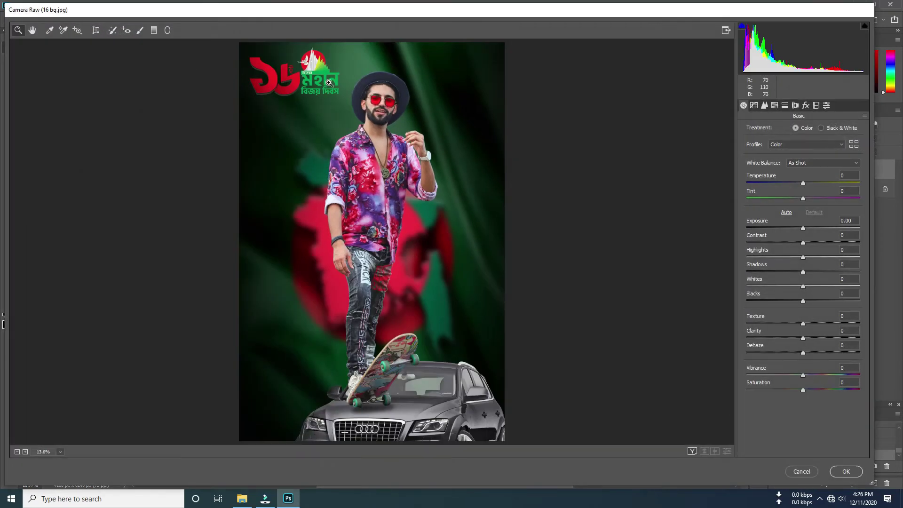
left_click(329, 83)
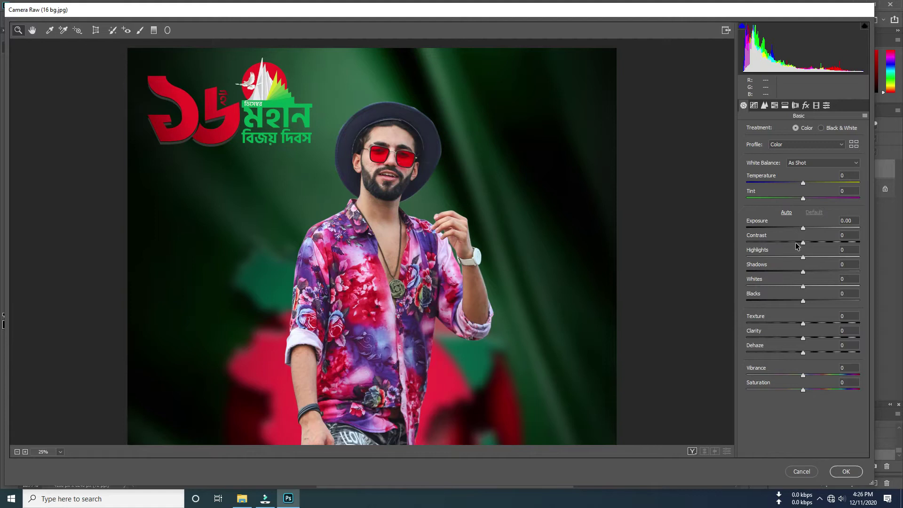
left_click_drag(803, 242, 810, 243)
scroll(464, 247, "down", 2)
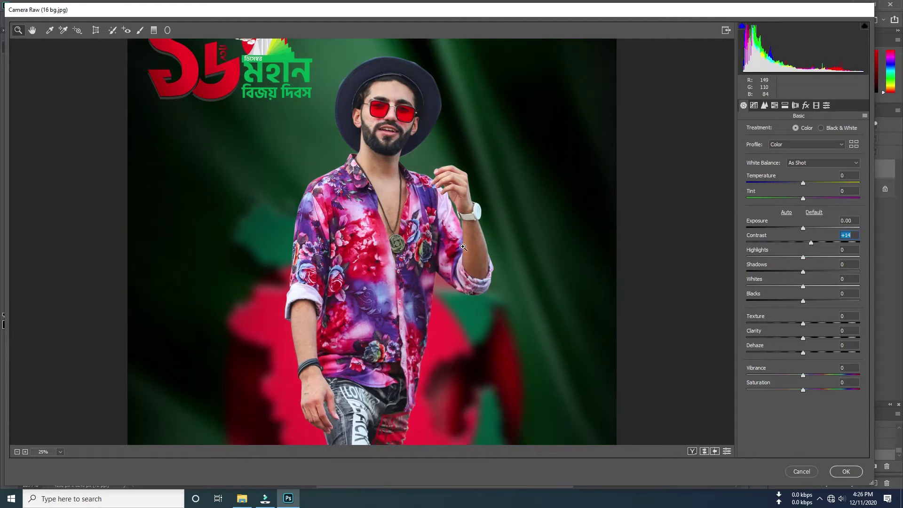
left_click_drag(803, 257, 790, 258)
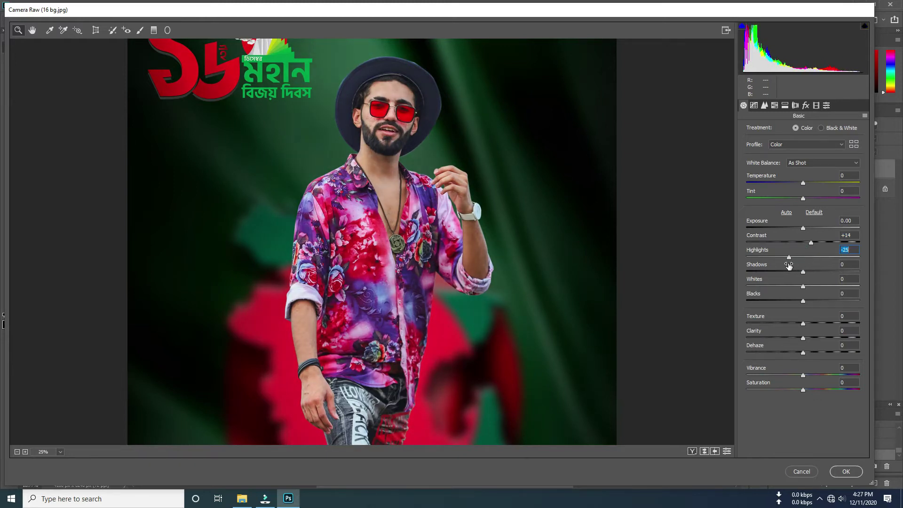
type("0")
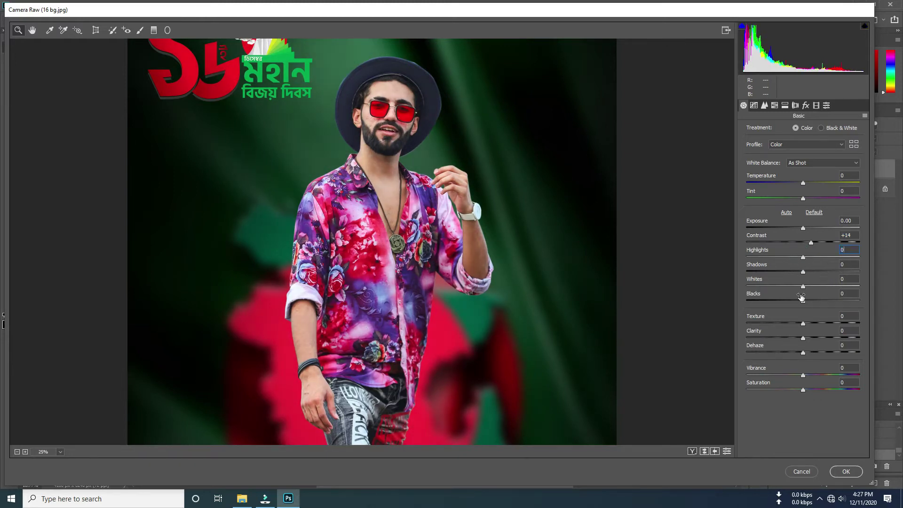
left_click_drag(803, 339, 806, 339)
- In Camera Raw HSL Hue, shift Greens toward aqua, adjust Aquas, and pull Blues back
left_click(784, 107)
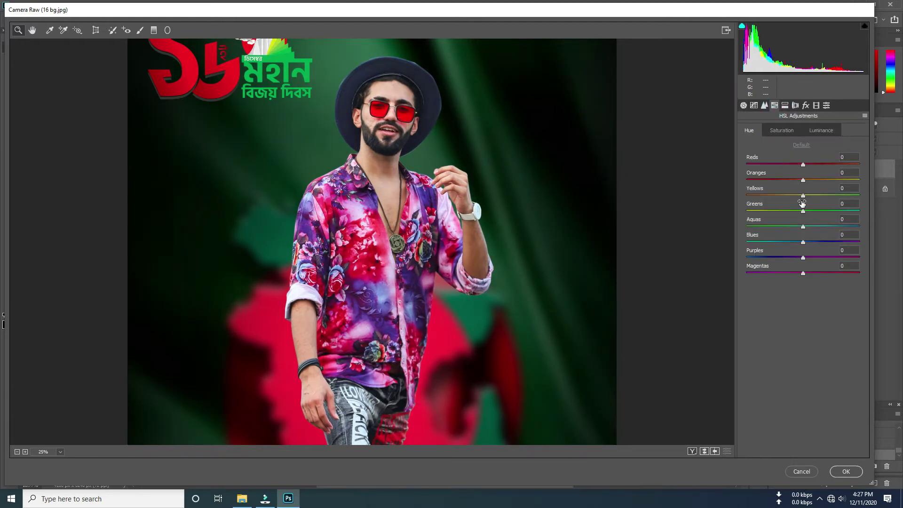
mouse_move(804, 215)
left_mouse_down()
mouse_move(855, 206)
mouse_move(878, 216)
left_mouse_up()
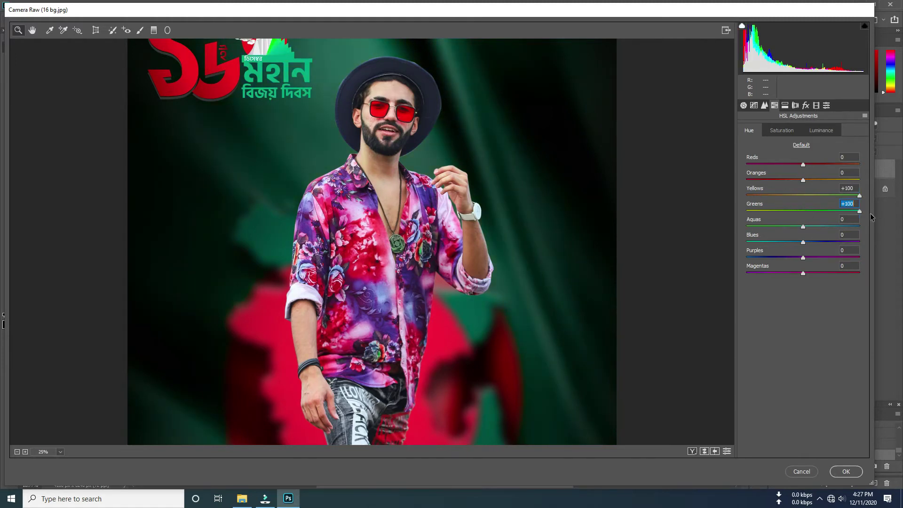
left_click_drag(804, 228, 842, 241)
left_click_drag(803, 243, 790, 242)
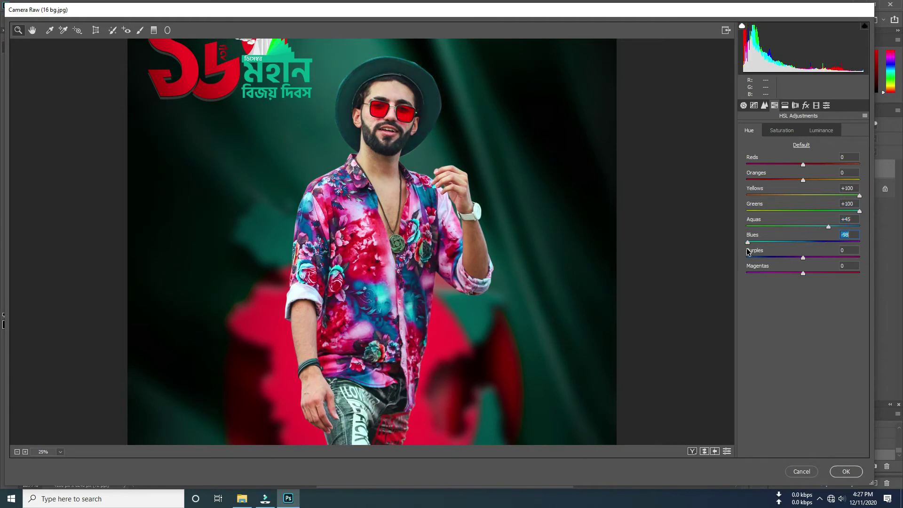
scroll(671, 275, "up", 2)
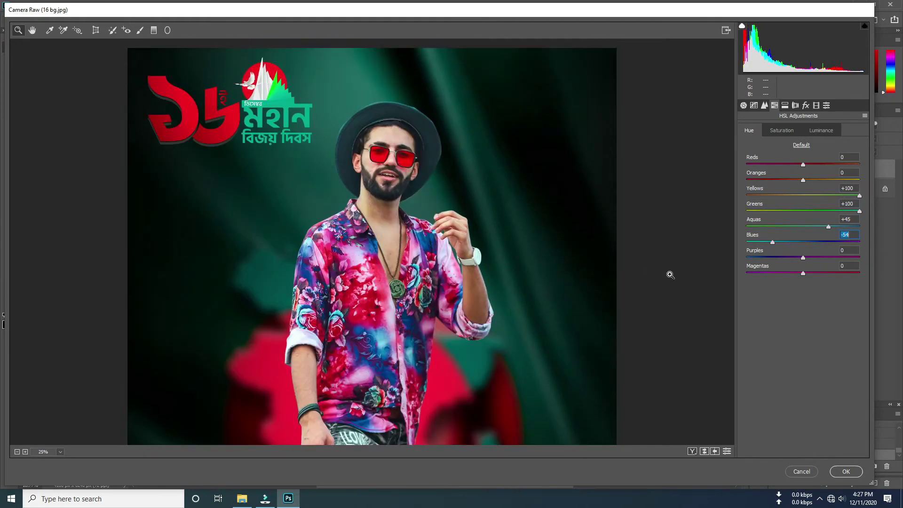
- Set Aquas saturation to +100 and apply the Camera Raw grade to the layer
left_click(781, 130)
mouse_move(803, 227)
left_mouse_down()
mouse_move(719, 247)
mouse_move(806, 238)
left_mouse_up()
type("100")
key("Return")
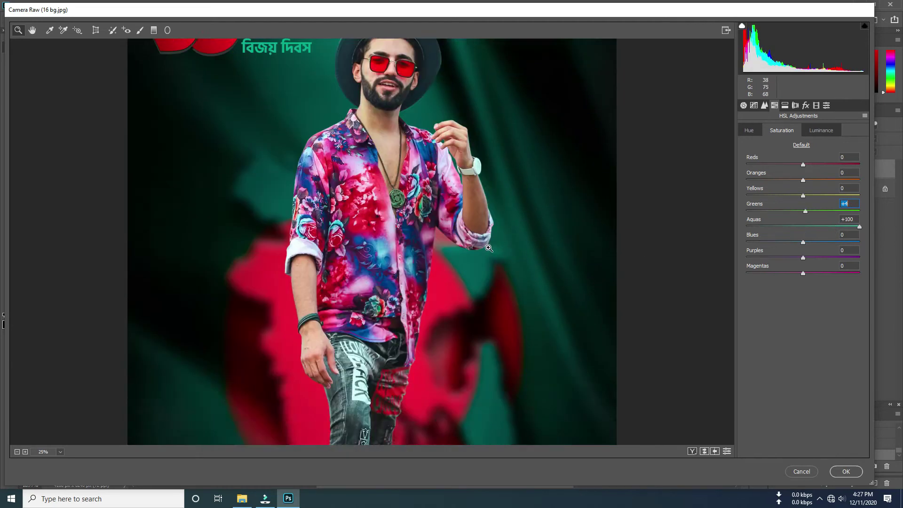
left_click(743, 106)
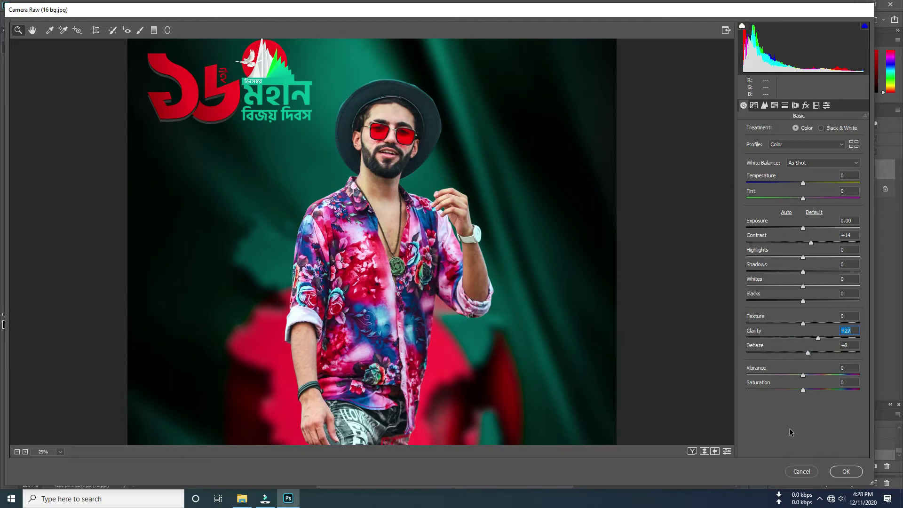
left_click(842, 471)
- Duplicate the graded layer as Layer 1 copy and switch to the Mixer Brush
scroll(518, 329, "down", 2)
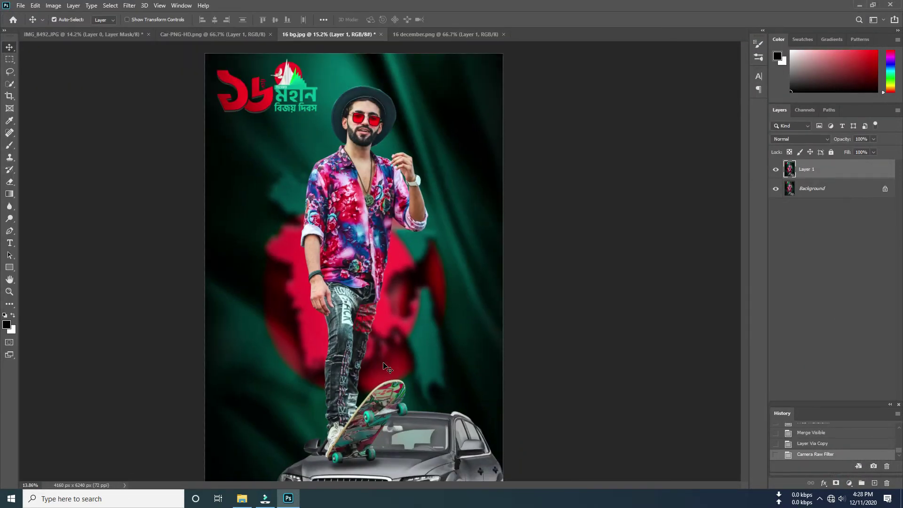
key("ctrl+j")
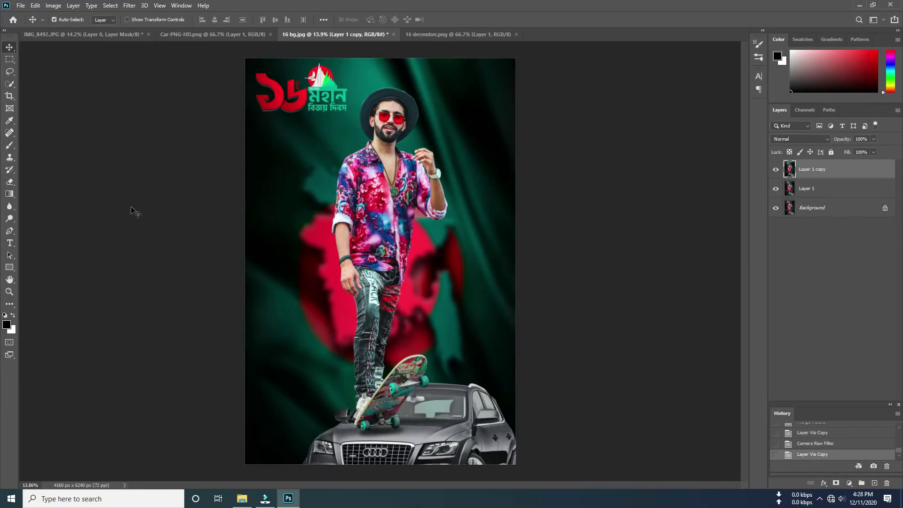
scroll(386, 90, "up", 10)
right_click(13, 146)
left_click(52, 172)
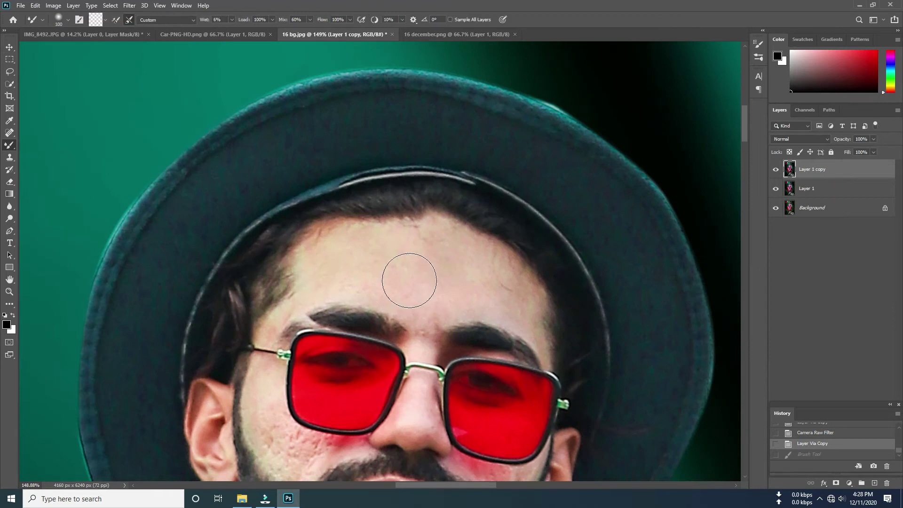
scroll(409, 280, "up", 3)
- With a smaller brush, smooth the forehead skin and the area near the inner eyebrow
key("bracketleft")
key("bracketleft")
key("bracketleft")
mouse_move(413, 283)
left_mouse_down()
mouse_move(298, 259)
mouse_move(290, 270)
mouse_move(365, 232)
mouse_move(385, 243)
mouse_move(351, 246)
mouse_move(294, 276)
mouse_move(370, 296)
mouse_move(403, 280)
mouse_move(415, 242)
mouse_move(447, 235)
mouse_move(447, 225)
mouse_move(415, 244)
mouse_move(480, 252)
mouse_move(504, 269)
mouse_move(522, 262)
mouse_move(430, 315)
mouse_move(534, 316)
left_mouse_up()
key("bracketleft")
key("bracketleft")
key("bracketleft")
left_click_drag(576, 363, 432, 347)
scroll(272, 307, "up", 3)
left_click_drag(260, 336, 443, 288)
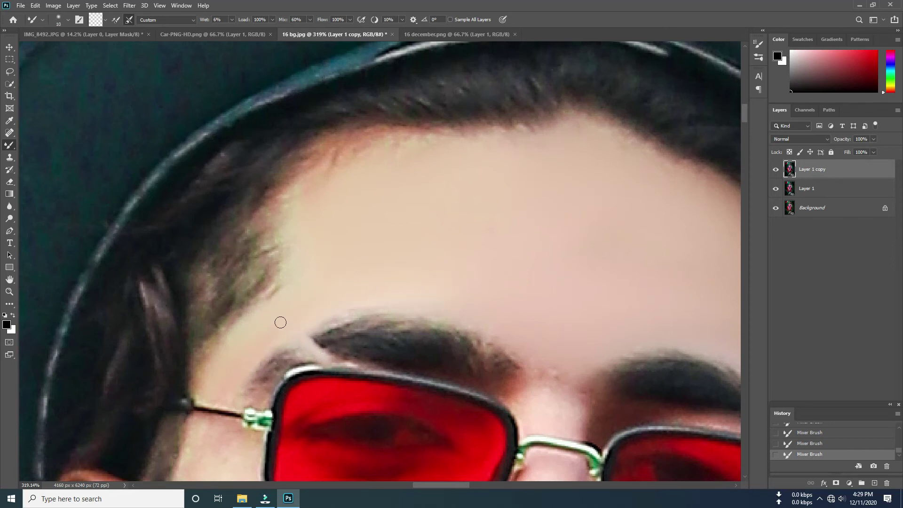
scroll(280, 322, "down", 5)
scroll(237, 306, "up", 3)
scroll(240, 303, "up", 1)
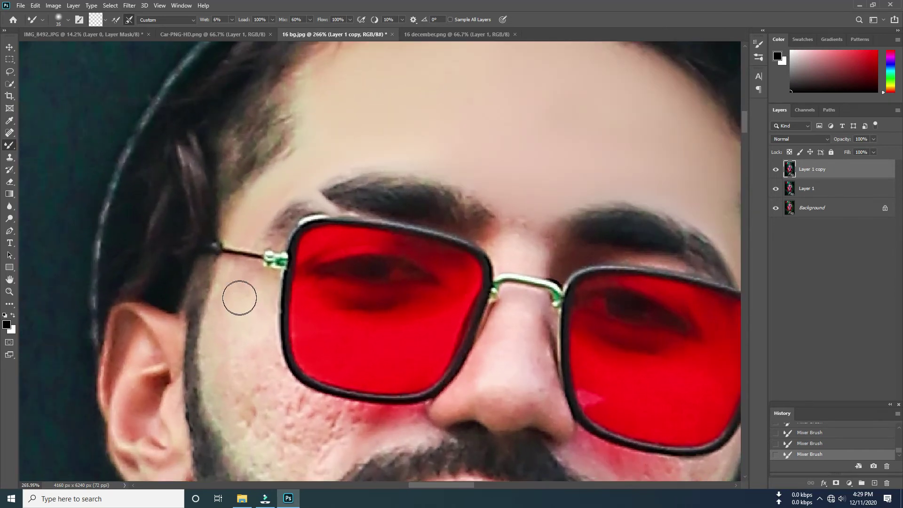
scroll(238, 264, "down", 2)
- Blend the bumpy cheek skin below the glasses lens
left_click_drag(281, 332, 362, 365)
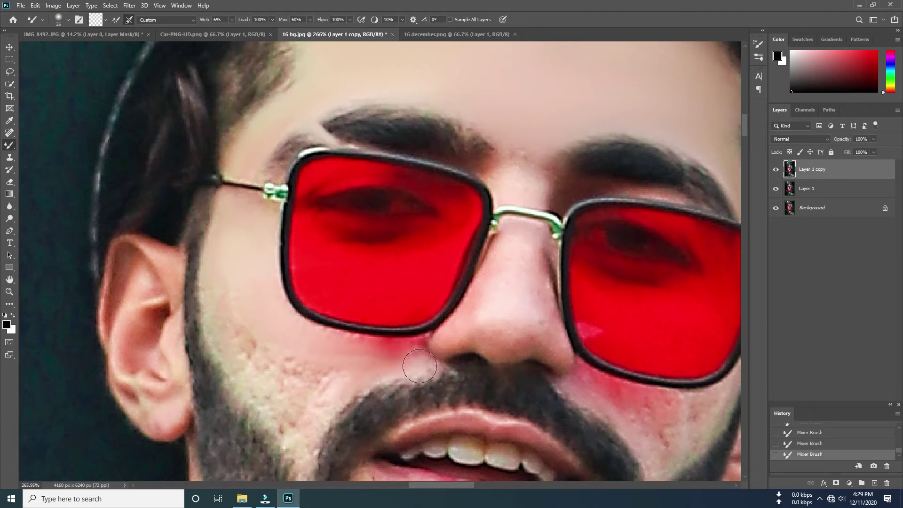
left_click_drag(227, 332, 312, 377)
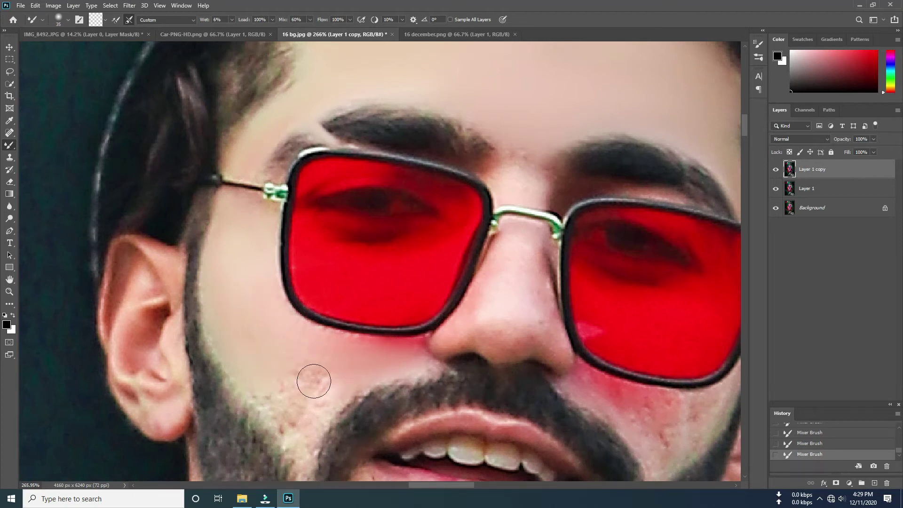
scroll(282, 338, "down", 2)
left_click_drag(258, 303, 305, 389)
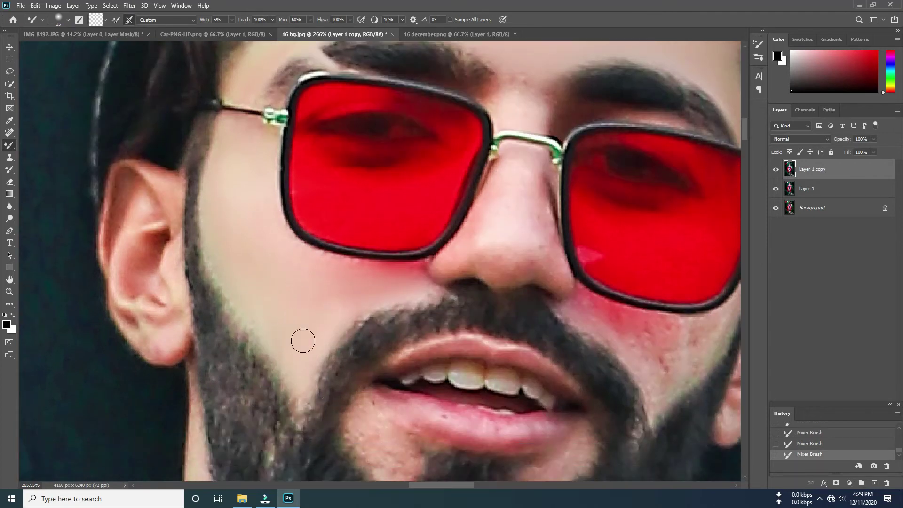
scroll(347, 301, "down", 1)
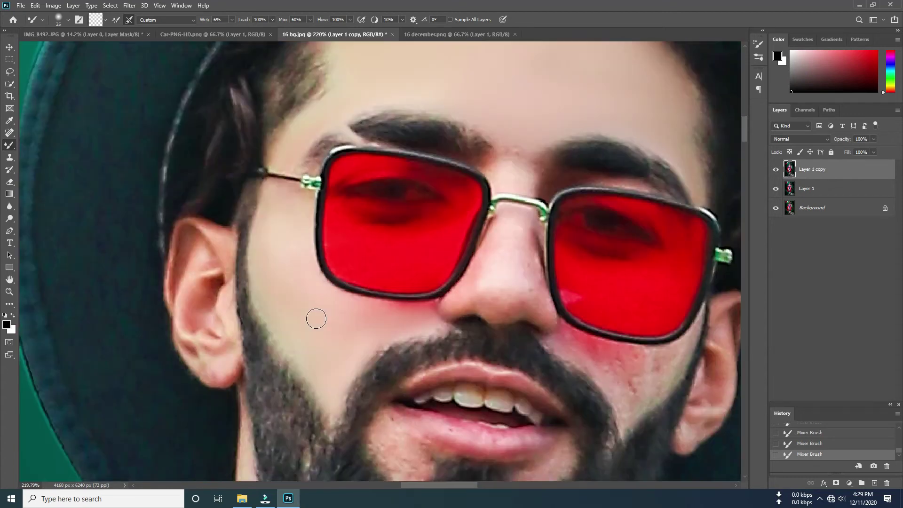
scroll(330, 314, "down", 4)
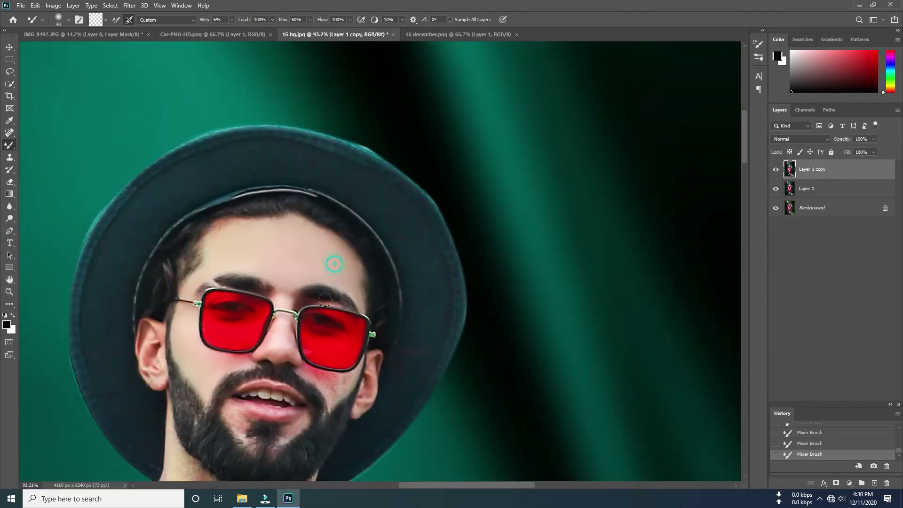
scroll(272, 388, "up", 6)
- Shrink the brush and smooth the skin on the nose, then bring the mouth into view
key("bracketleft")
mouse_move(272, 388)
left_mouse_down()
mouse_move(278, 302)
mouse_move(256, 395)
mouse_move(217, 391)
mouse_move(270, 413)
left_mouse_up()
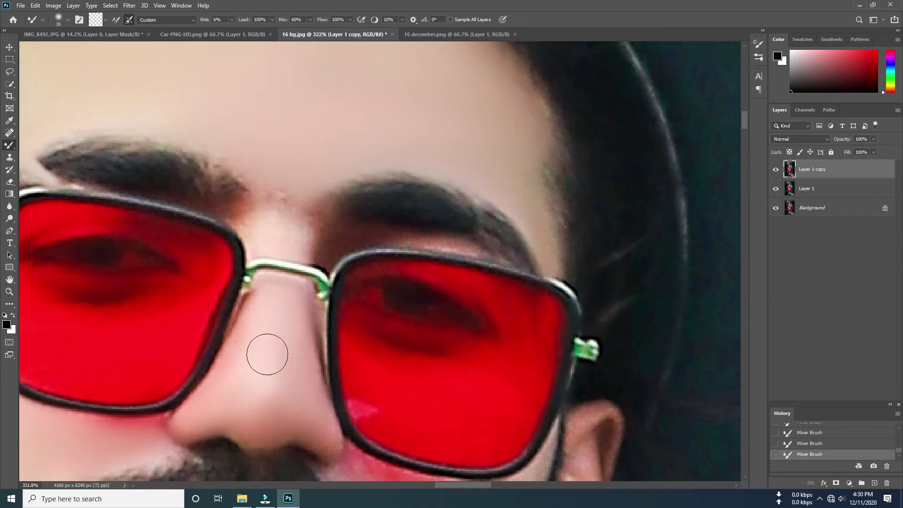
scroll(269, 375, "down", 5)
key("bracketleft")
scroll(365, 407, "up", 3)
scroll(365, 407, "up", 2)
scroll(390, 338, "up", 1)
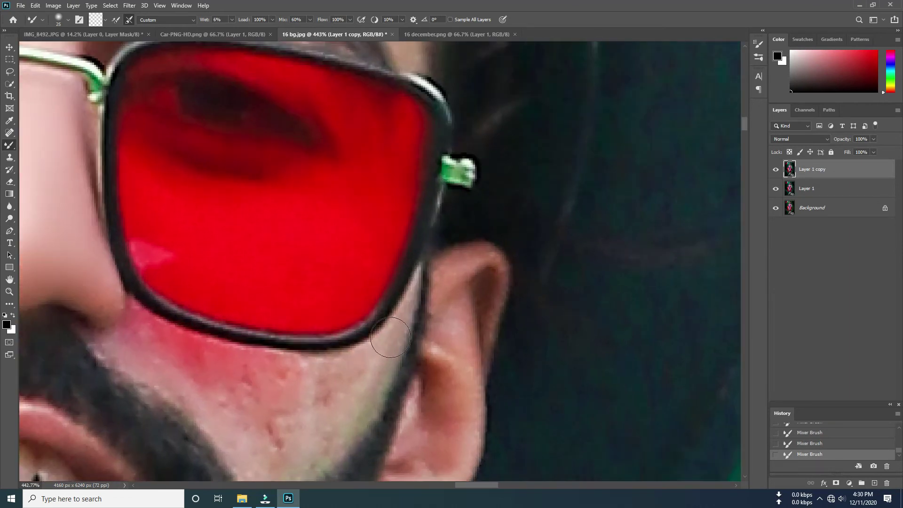
left_click_drag(387, 336, 466, 284)
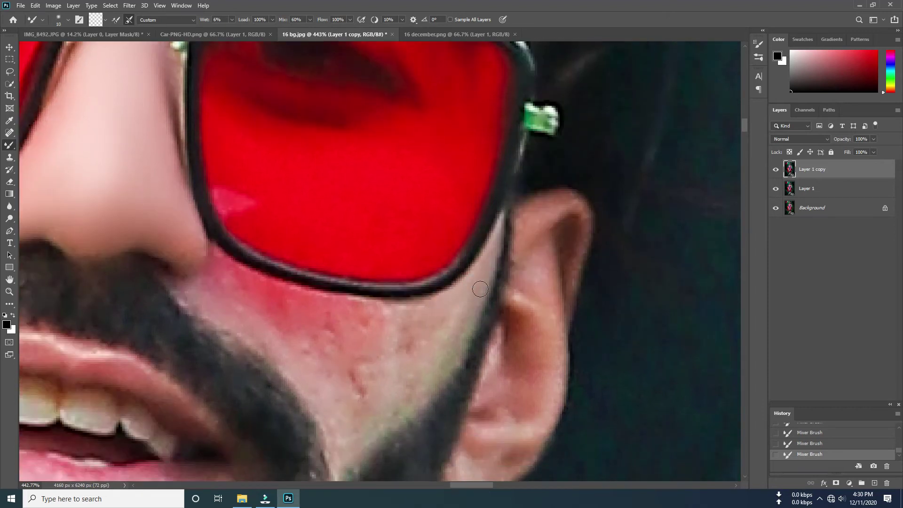
- With a larger brush, smooth the cheek blemishes and the skin at the beard edge
key("bracketright")
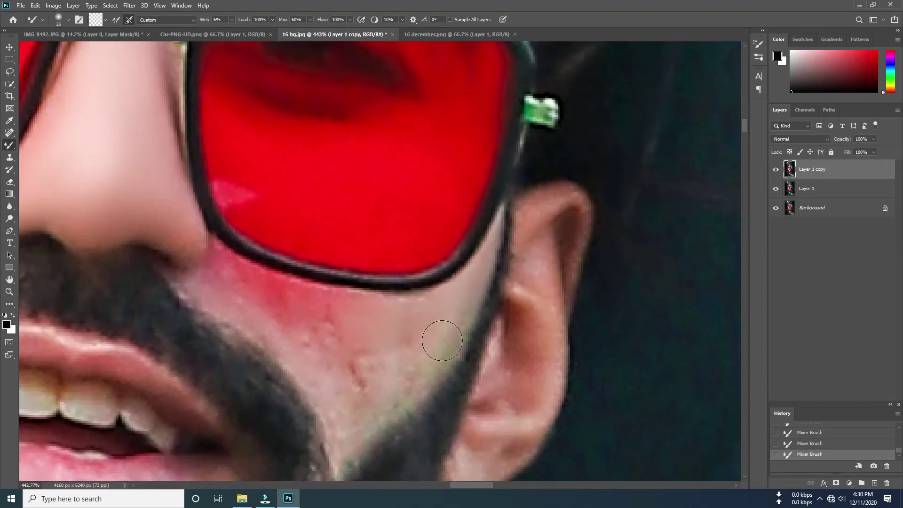
mouse_move(374, 412)
left_mouse_down()
mouse_move(369, 357)
mouse_move(349, 354)
mouse_move(347, 397)
left_mouse_up()
scroll(361, 349, "down", 1)
left_click_drag(359, 365, 342, 387)
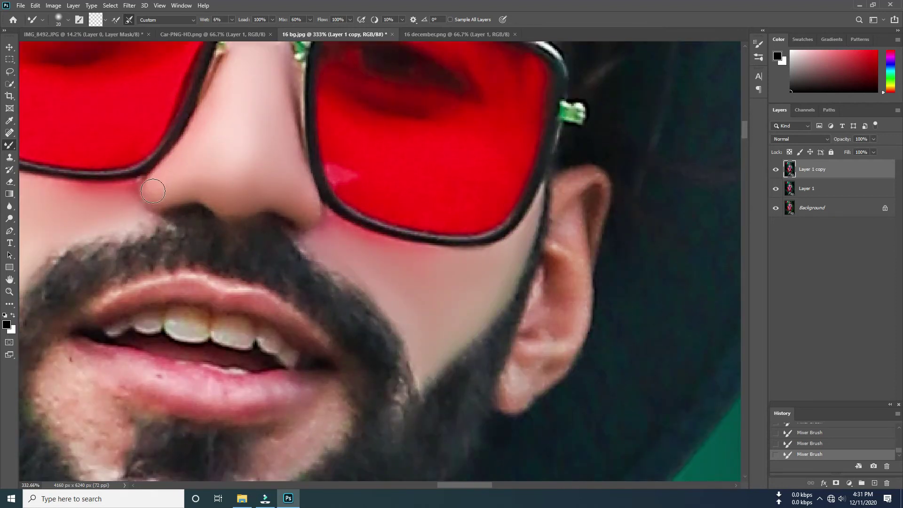
- Smooth the inner skin and lower folds of the ear
scroll(183, 181, "down", 5)
scroll(254, 204, "up", 6)
scroll(254, 204, "down", 1)
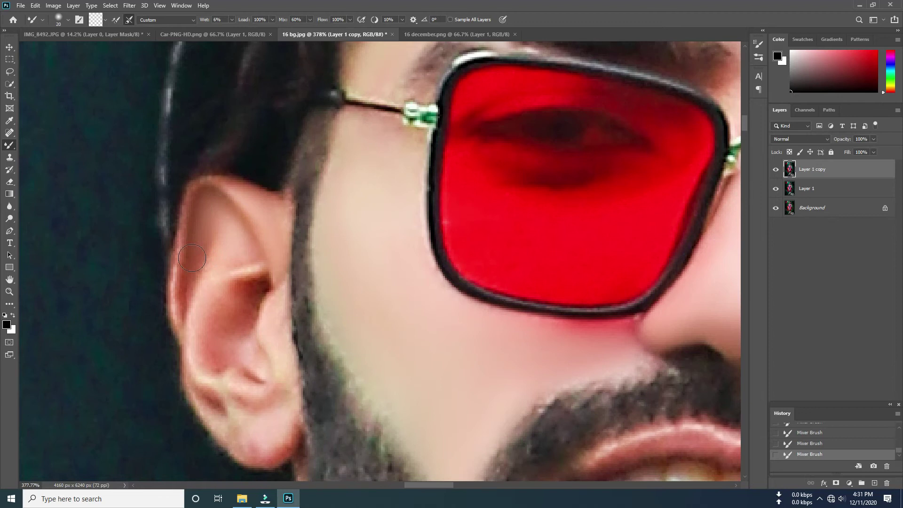
scroll(209, 234, "down", 1)
mouse_move(208, 234)
left_mouse_down()
mouse_move(244, 264)
mouse_move(201, 288)
mouse_move(278, 377)
left_mouse_up()
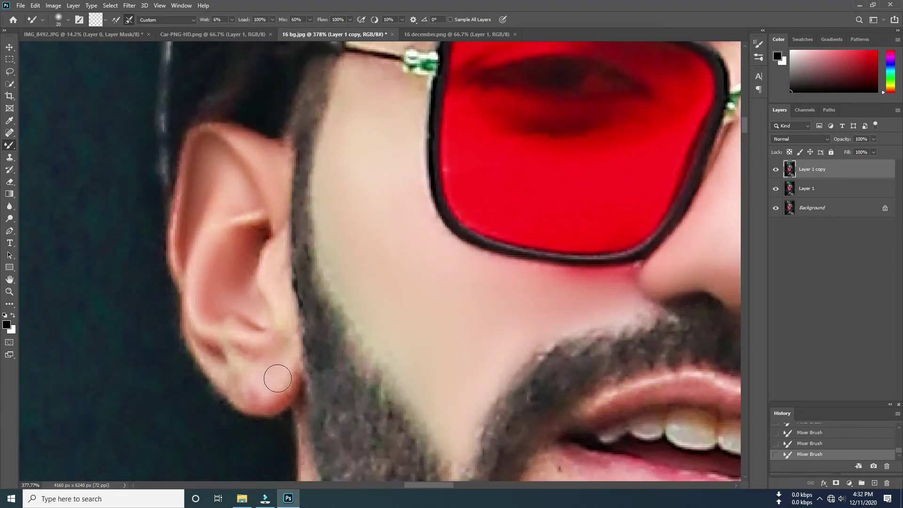
left_click_drag(221, 329, 208, 343)
- Lighten and smooth the stubbly chin skin below the lower lip
key("ctrl+0")
scroll(356, 315, "up", 10)
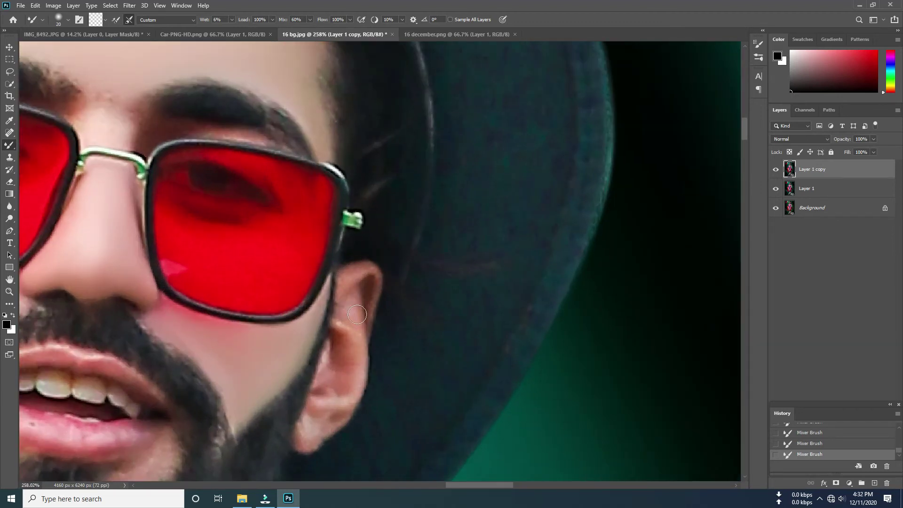
scroll(349, 321, "down", 1)
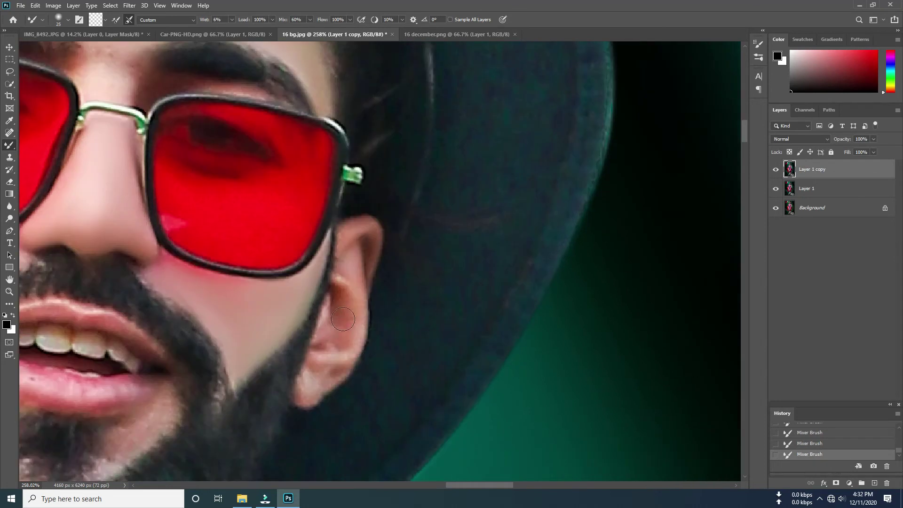
scroll(343, 319, "down", 1)
key("ctrl+0")
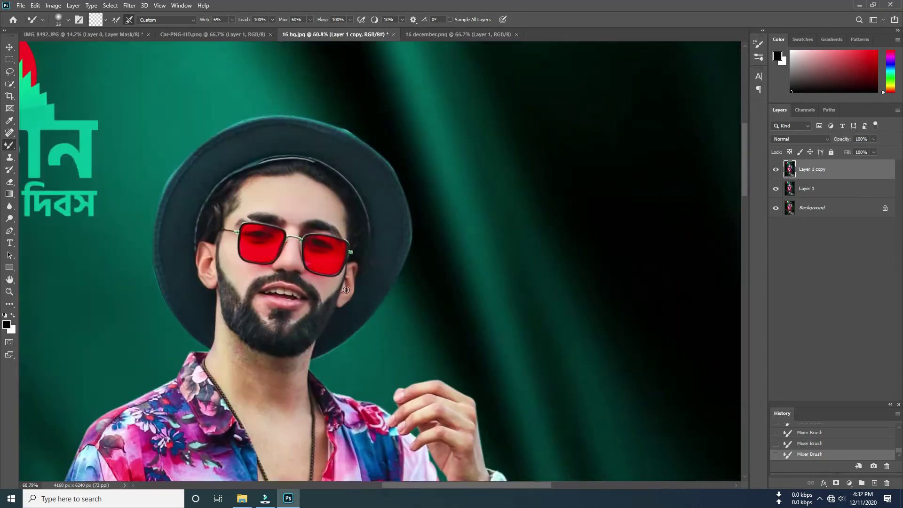
scroll(280, 328, "up", 10)
mouse_move(255, 308)
left_mouse_down()
mouse_move(291, 323)
mouse_move(282, 372)
mouse_move(250, 318)
left_mouse_up()
left_click_drag(262, 364, 277, 343)
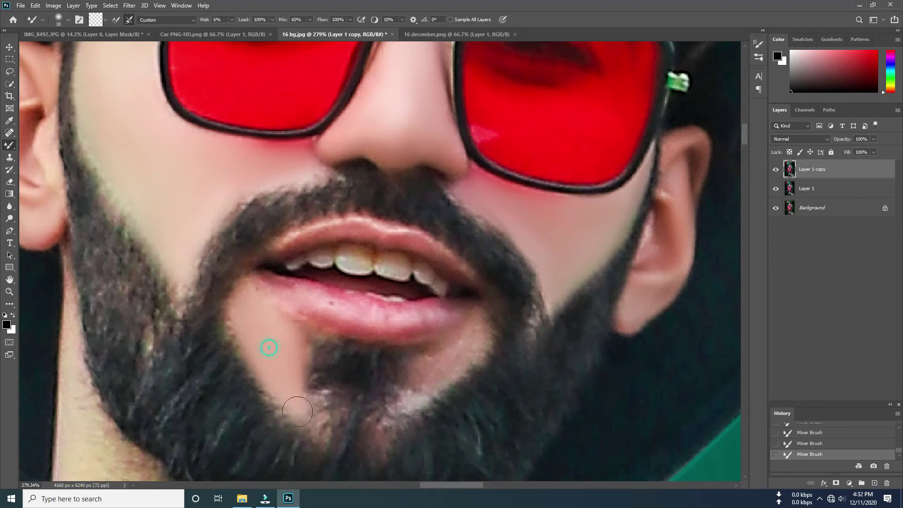
key("bracketleft")
scroll(408, 375, "up", 2)
scroll(414, 363, "up", 1)
scroll(414, 339, "down", 2)
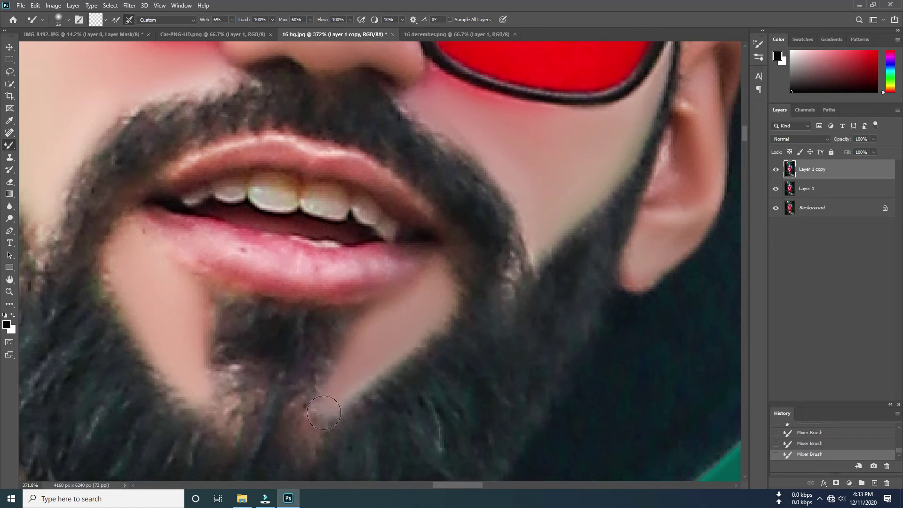
- Enlarge the Mixer Brush and lighten and smooth the neck skin
scroll(333, 398, "down", 5)
scroll(430, 347, "up", 2)
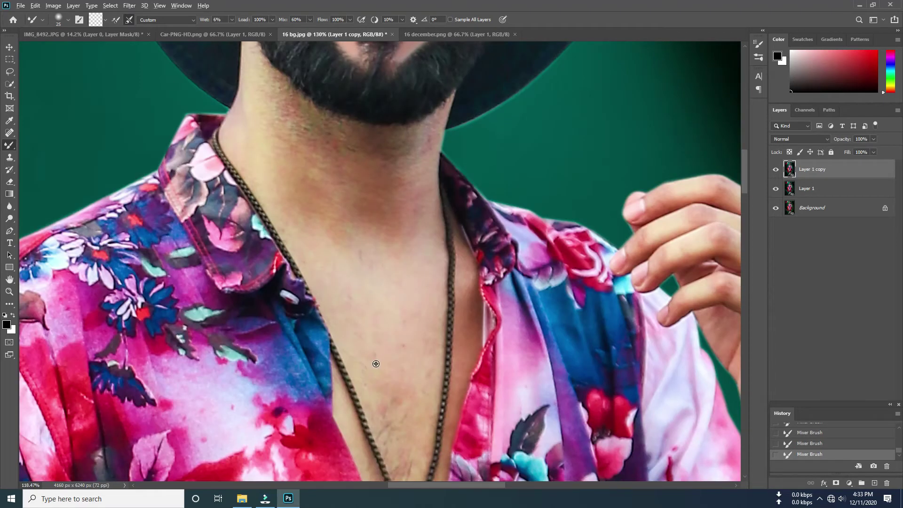
scroll(430, 348, "up", 1)
key("bracketright")
scroll(304, 381, "up", 1)
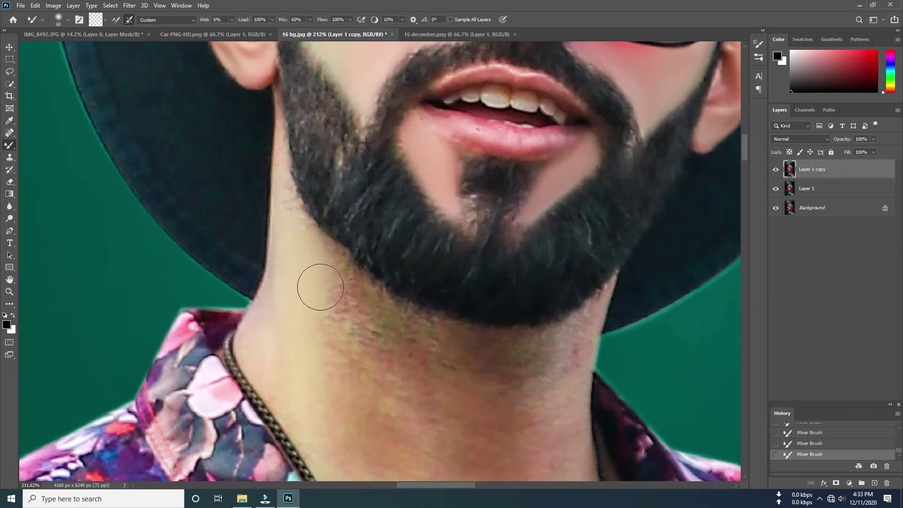
scroll(310, 292, "down", 2)
scroll(399, 289, "down", 1)
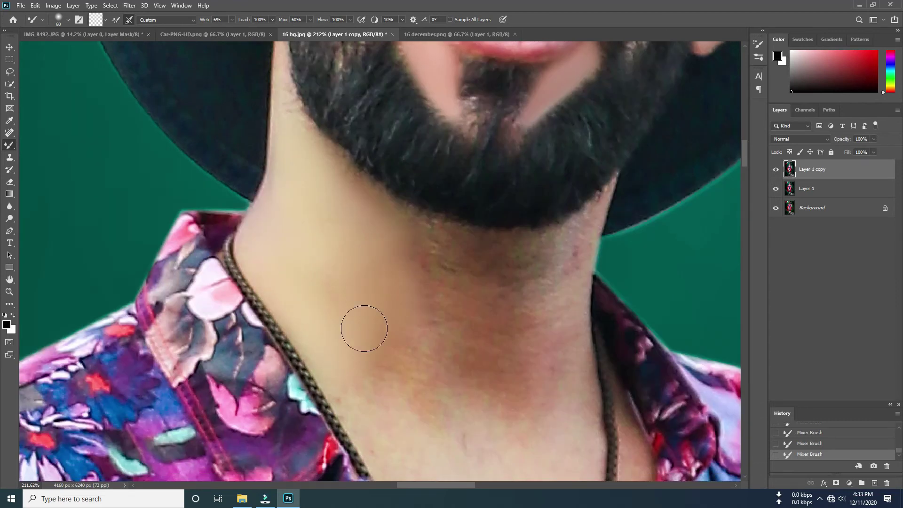
scroll(362, 326, "down", 2)
key("bracketright")
key("bracketright")
key("bracketright")
left_click_drag(366, 247, 393, 236)
- Smooth the skin on the upper neck
scroll(397, 228, "down", 2)
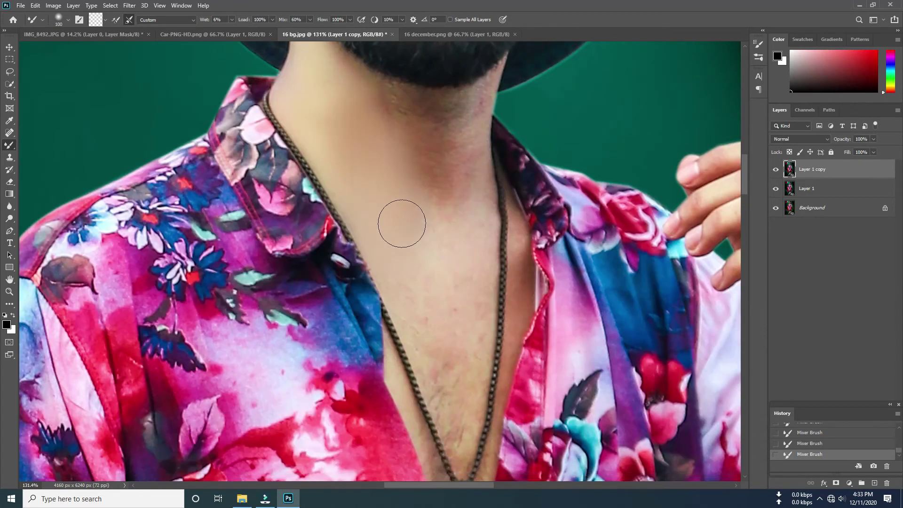
scroll(423, 226, "down", 2)
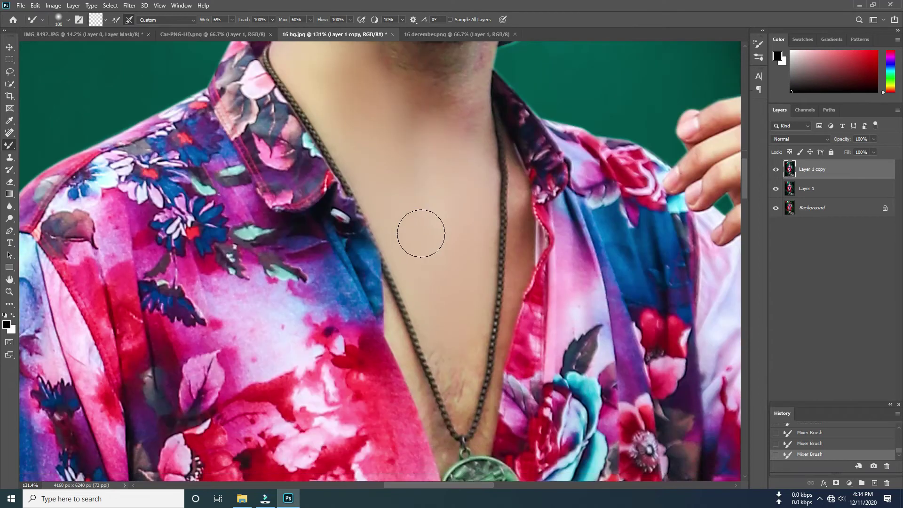
scroll(420, 232, "up", 1)
scroll(459, 182, "up", 1)
left_click_drag(459, 181, 460, 121)
- Blend away the dark shadow just below the beard
scroll(470, 162, "down", 4)
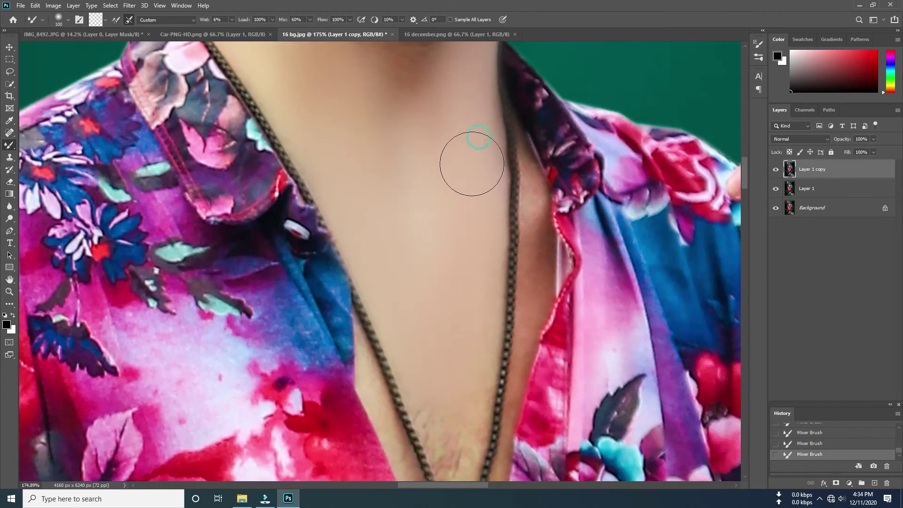
scroll(464, 319, "down", 2)
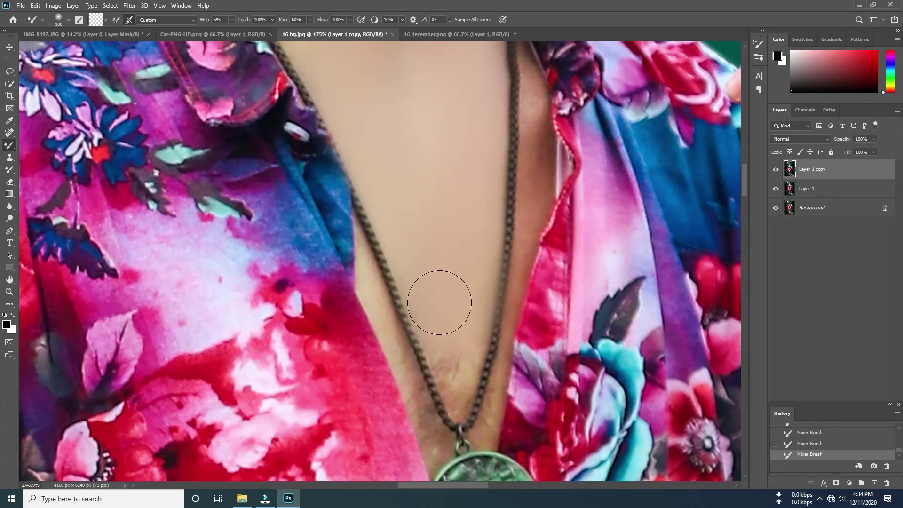
scroll(433, 264, "down", 2)
key("bracketleft")
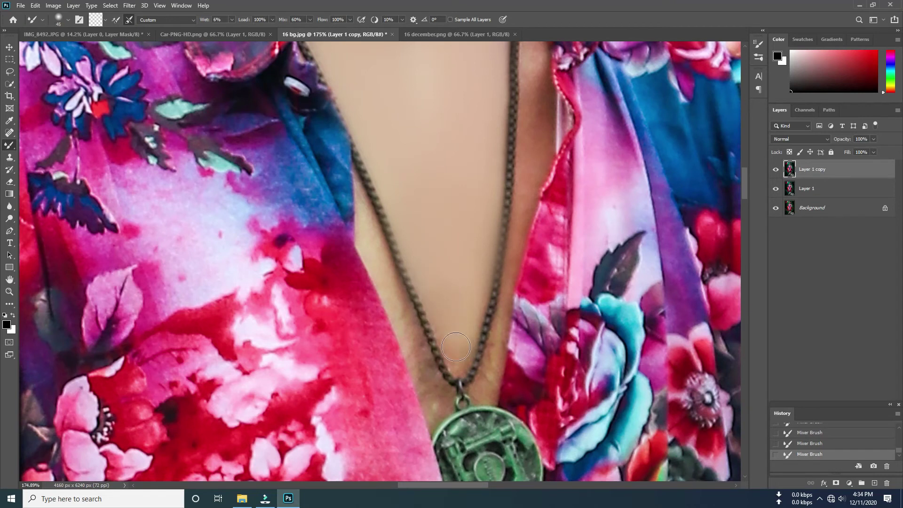
scroll(453, 364, "up", 5)
key("bracketright")
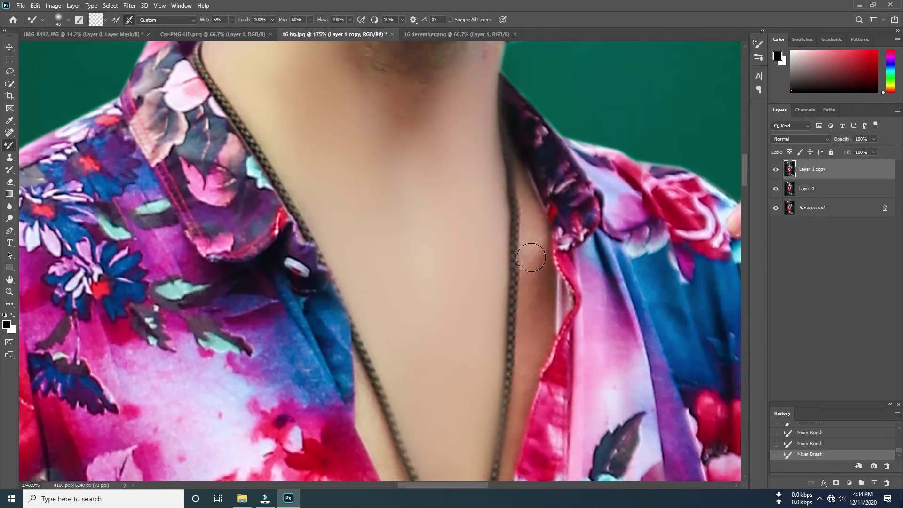
scroll(531, 240, "down", 3)
scroll(524, 197, "down", 1)
scroll(524, 198, "down", 2)
scroll(423, 184, "down", 1)
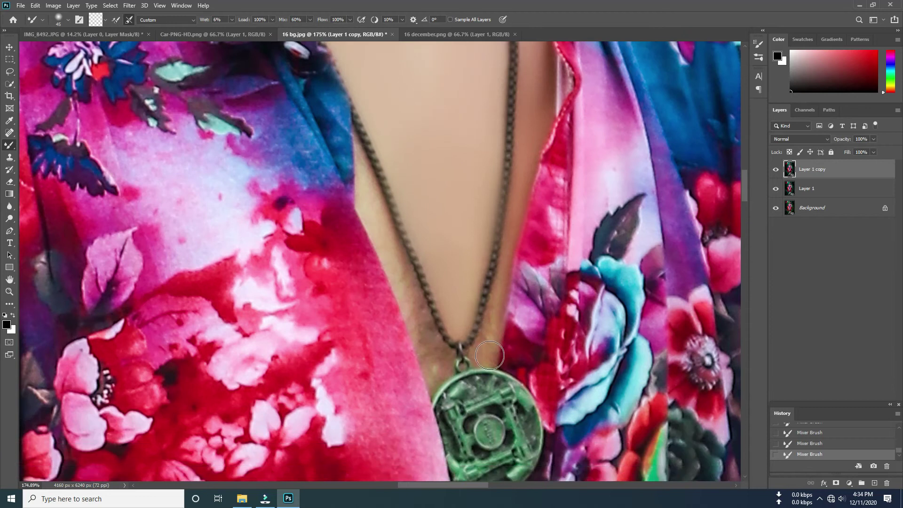
scroll(329, 166, "up", 2, "alt")
scroll(324, 163, "up", 1, "alt")
scroll(386, 282, "down", 1)
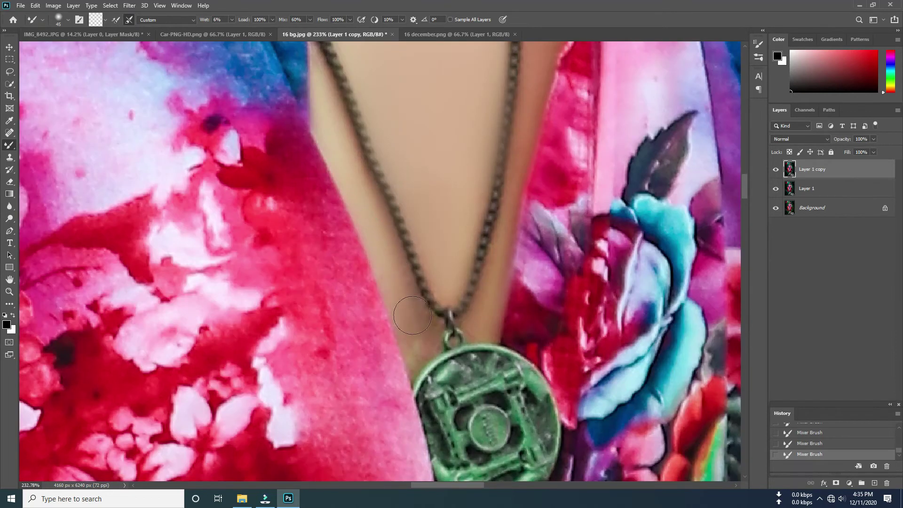
scroll(405, 292, "down", 2, "alt")
scroll(464, 293, "up", 3)
scroll(464, 292, "up", 2, "alt")
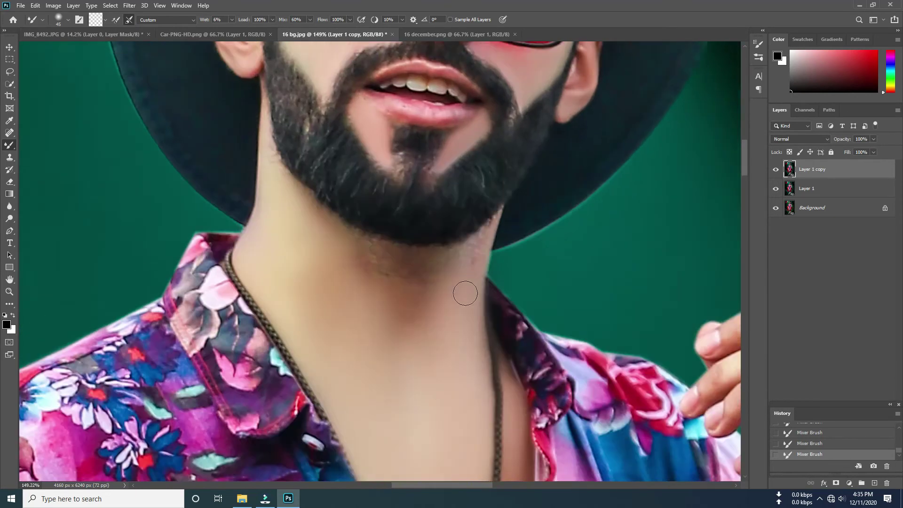
scroll(472, 272, "up", 1, "alt")
scroll(398, 400, "down", 1)
scroll(398, 400, "down", 1)
mouse_move(409, 363)
left_mouse_down()
mouse_move(280, 278)
mouse_move(363, 244)
left_mouse_up()
scroll(371, 282, "up", 1)
mouse_move(383, 319)
left_mouse_down()
mouse_move(323, 272)
mouse_move(397, 316)
left_mouse_up()
scroll(109, 245, "up", 5)
- With a smaller brush, continue smoothing the neck skin under the beard
key("bracketleft")
key("bracketleft")
mouse_move(114, 272)
left_mouse_down()
mouse_move(106, 231)
mouse_move(145, 268)
left_mouse_up()
key("bracketleft")
scroll(219, 362, "down", 4)
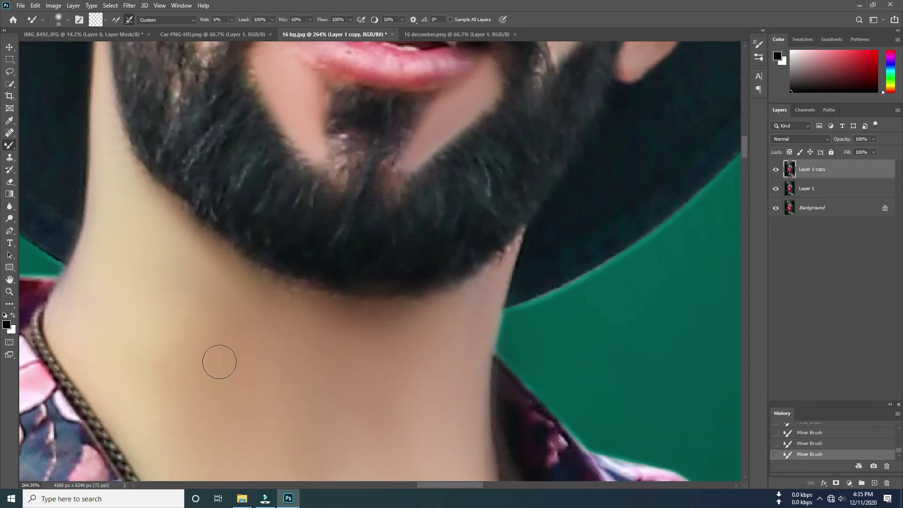
scroll(283, 348, "down", 3)
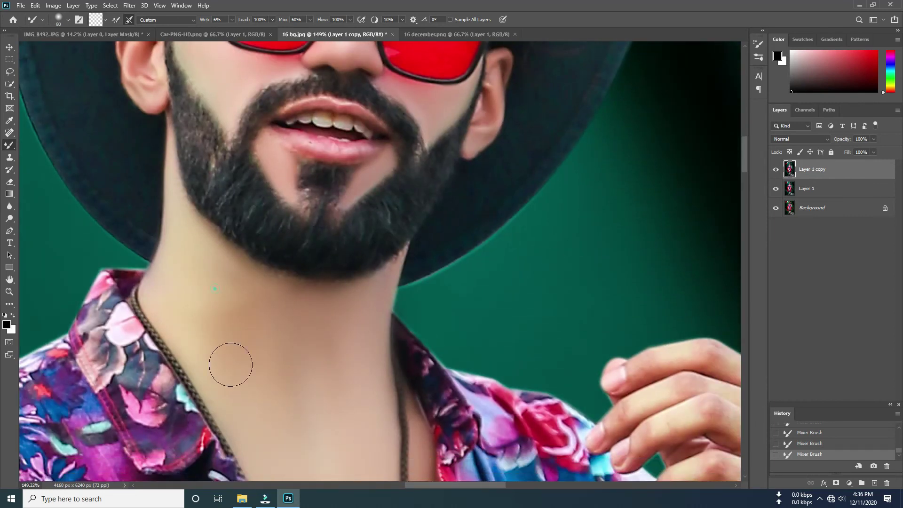
scroll(230, 365, "down", 2)
scroll(210, 242, "down", 5)
- Enlarge the brush and smooth the forearm and wrist, blending away arm hair
scroll(243, 340, "up", 2)
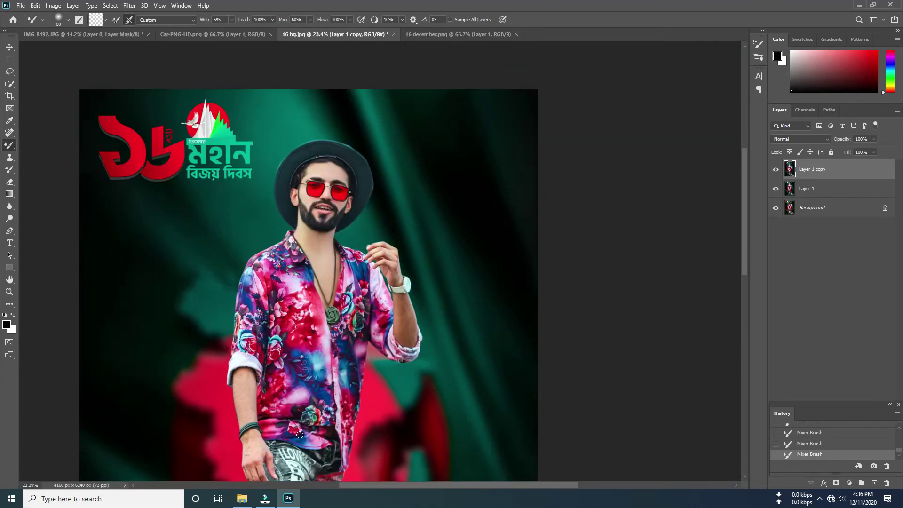
scroll(242, 340, "up", 3)
scroll(243, 341, "up", 1)
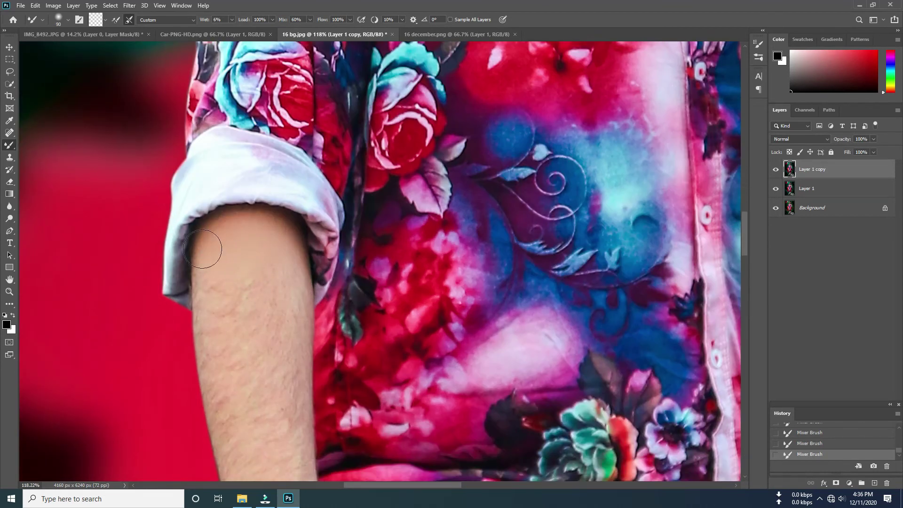
scroll(226, 222, "down", 1)
scroll(283, 192, "down", 2)
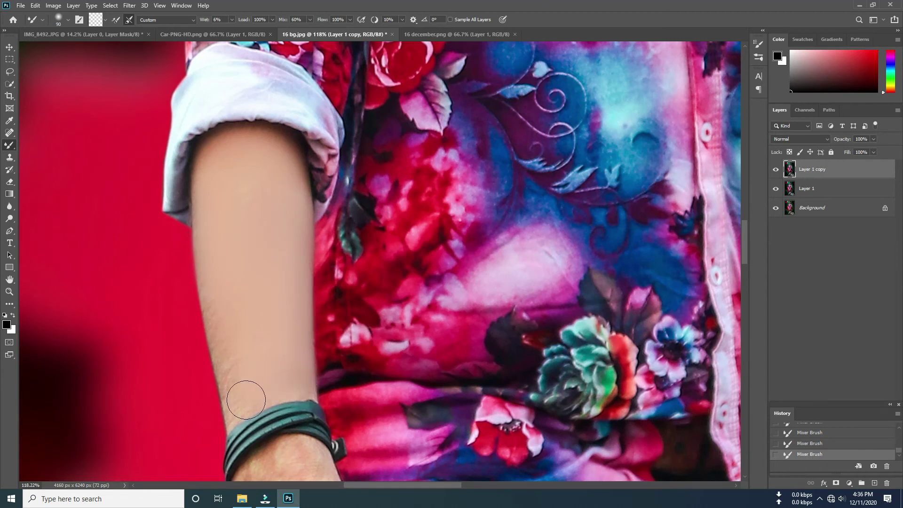
scroll(214, 288, "down", 1)
scroll(235, 336, "up", 2)
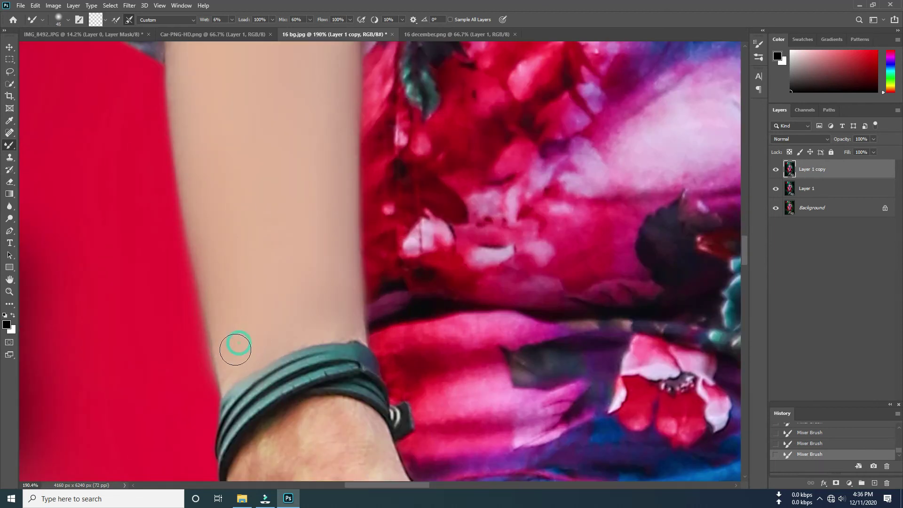
scroll(312, 319, "down", 6)
scroll(302, 265, "up", 6)
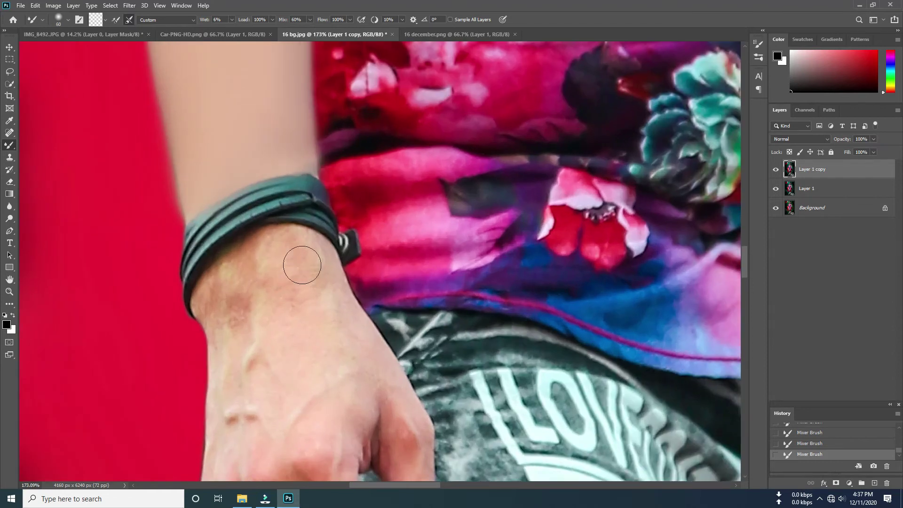
scroll(363, 357, "down", 1)
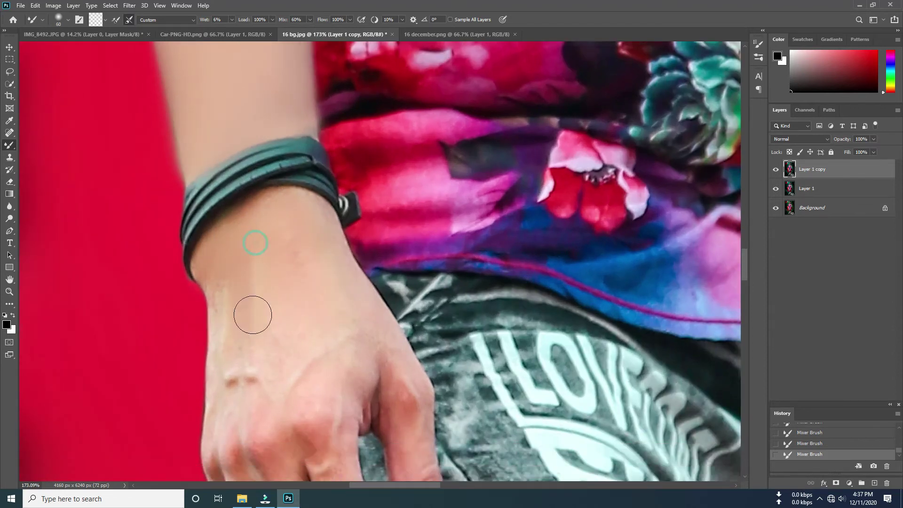
scroll(252, 314, "down", 1)
key("bracketright")
scroll(222, 287, "down", 1)
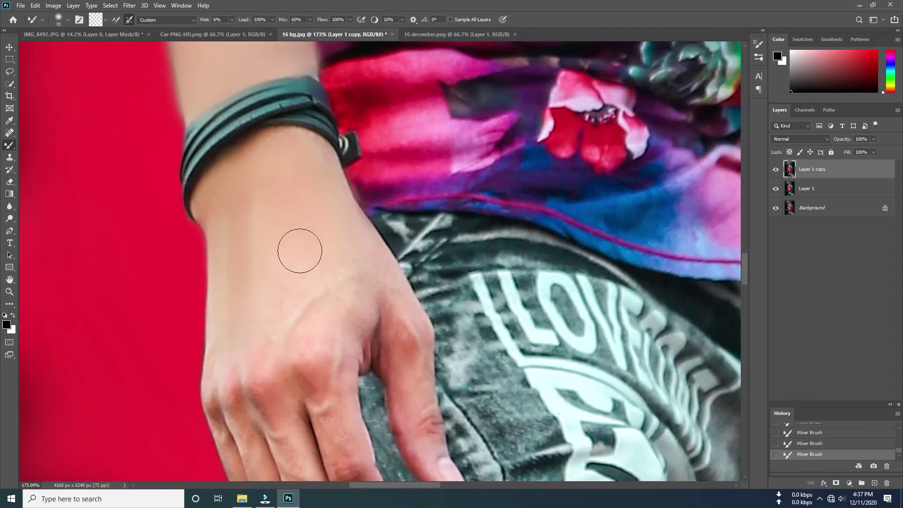
scroll(321, 262, "down", 3)
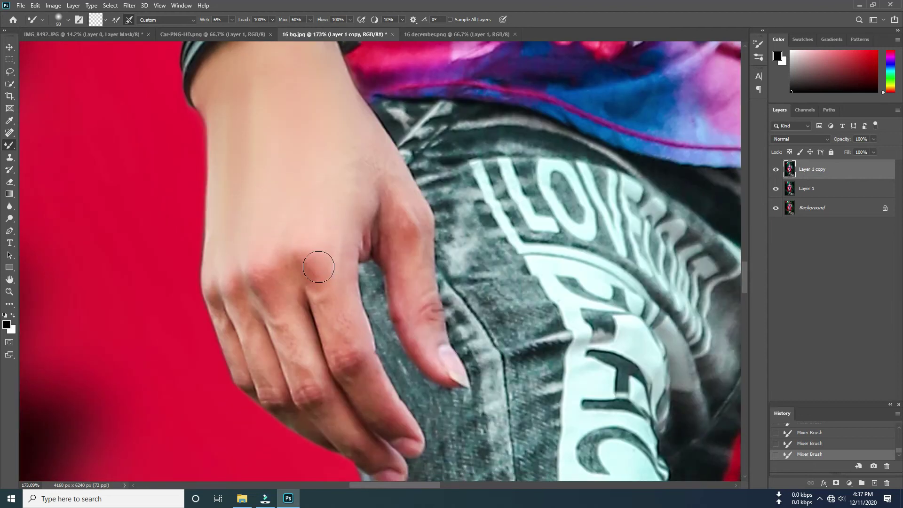
scroll(345, 298, "down", 1)
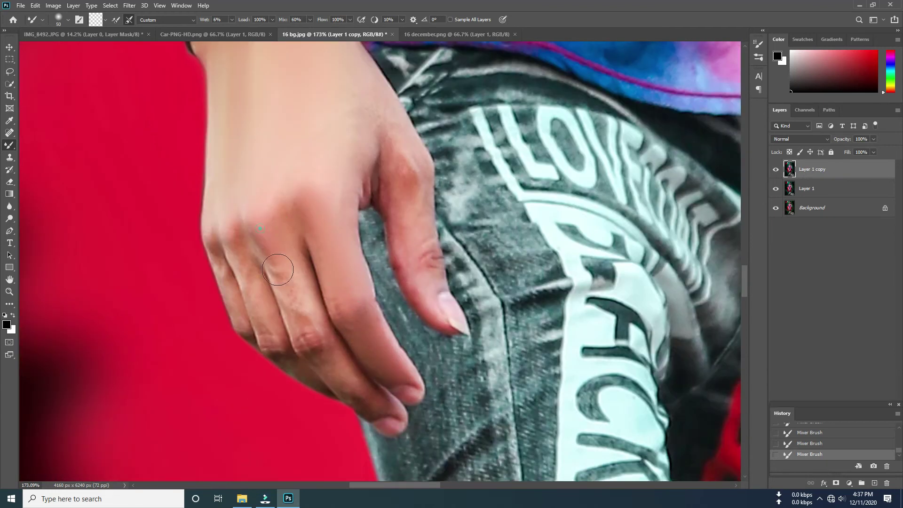
scroll(285, 265, "down", 1)
scroll(302, 283, "down", 1)
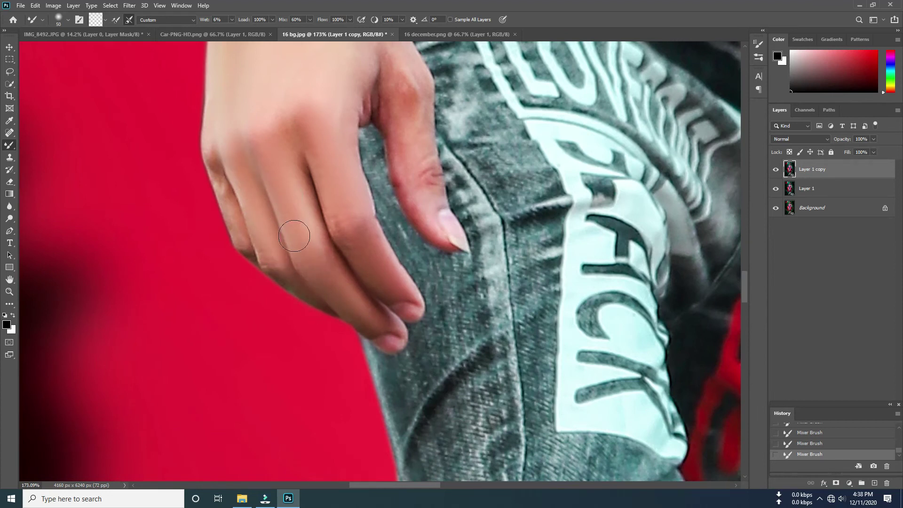
scroll(283, 249, "up", 1)
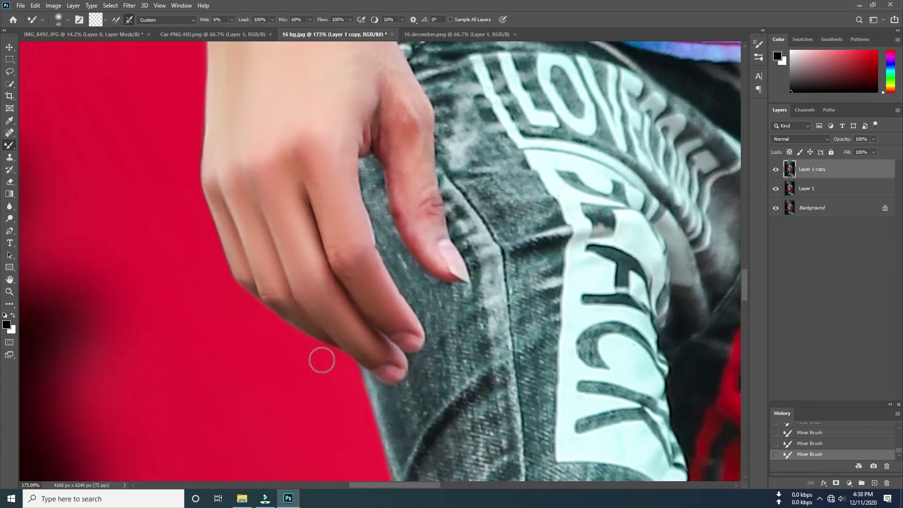
scroll(322, 360, "up", 4)
key("bracketright")
key("bracketright")
scroll(374, 312, "down", 1)
scroll(318, 308, "up", 1)
left_click_drag(319, 307, 408, 437)
- Smooth the creases on the knuckles and fingers
scroll(372, 372, "down", 1)
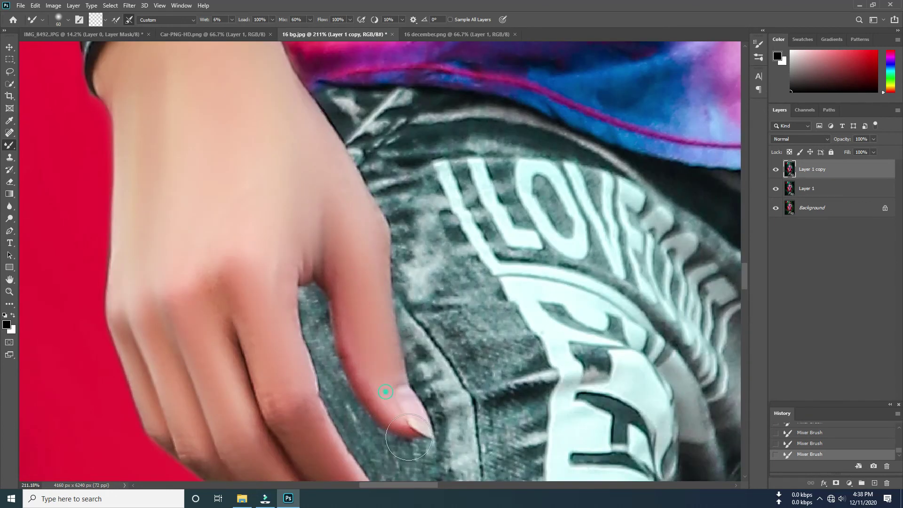
scroll(408, 437, "down", 10)
scroll(400, 414, "up", 5)
scroll(396, 399, "up", 3)
left_click_drag(332, 198, 363, 226)
- With a larger brush, smooth the raised forearm below the watch
scroll(399, 306, "down", 1)
key("bracketright")
mouse_move(374, 273)
left_mouse_down()
mouse_move(383, 390)
mouse_move(413, 302)
left_mouse_up()
scroll(356, 221, "down", 1)
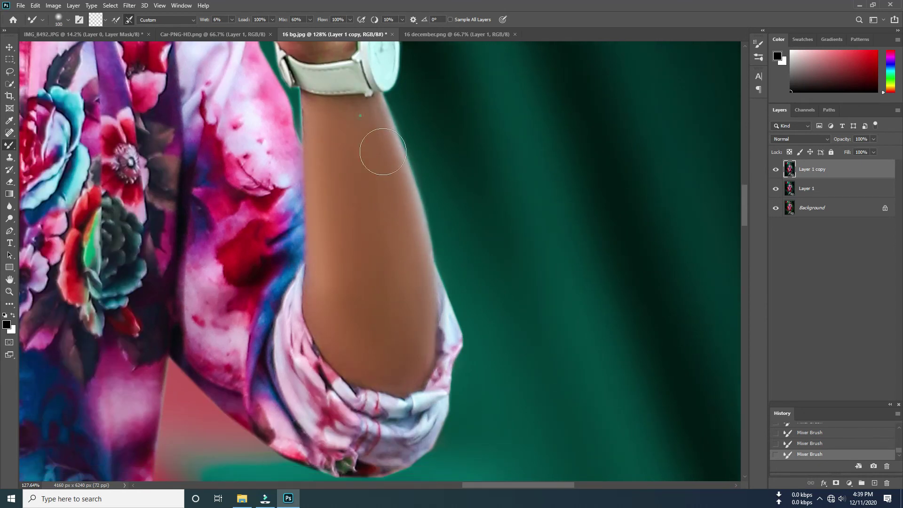
scroll(366, 329, "down", 8)
scroll(402, 438, "up", 5)
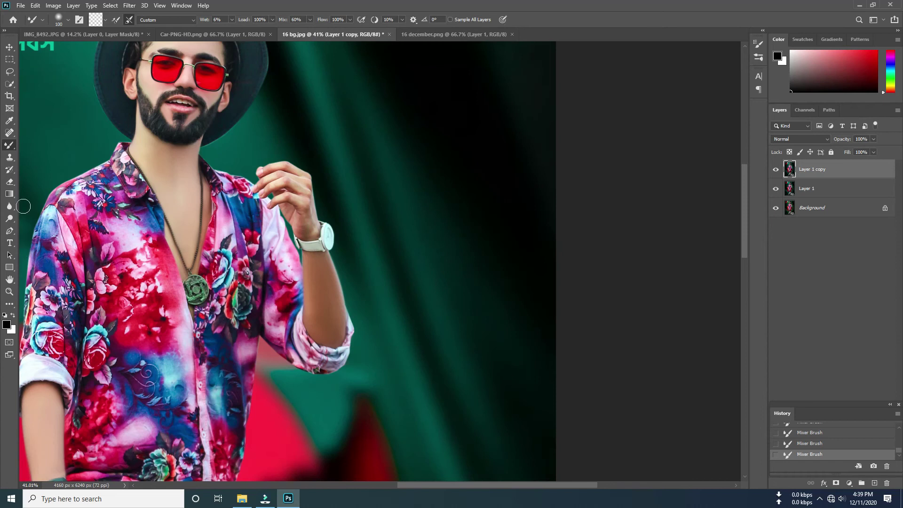
- Lasso the raised arm, hand and watch with surrounding background and paste them as Layer 2
left_click(10, 71)
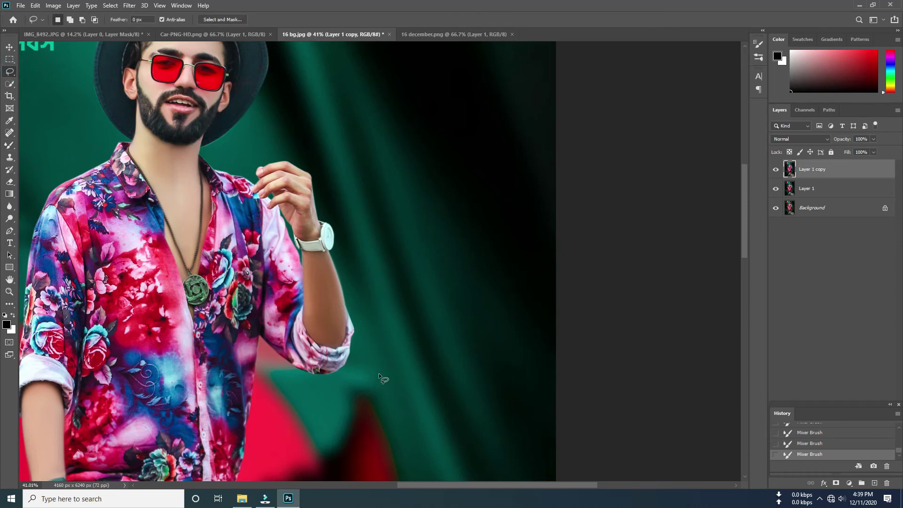
scroll(347, 360, "up", 2)
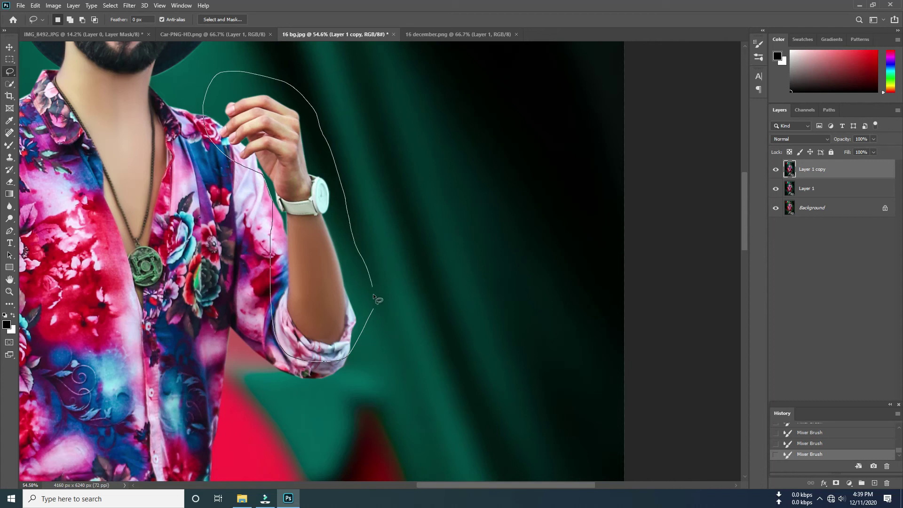
left_click_drag(373, 293, 375, 314)
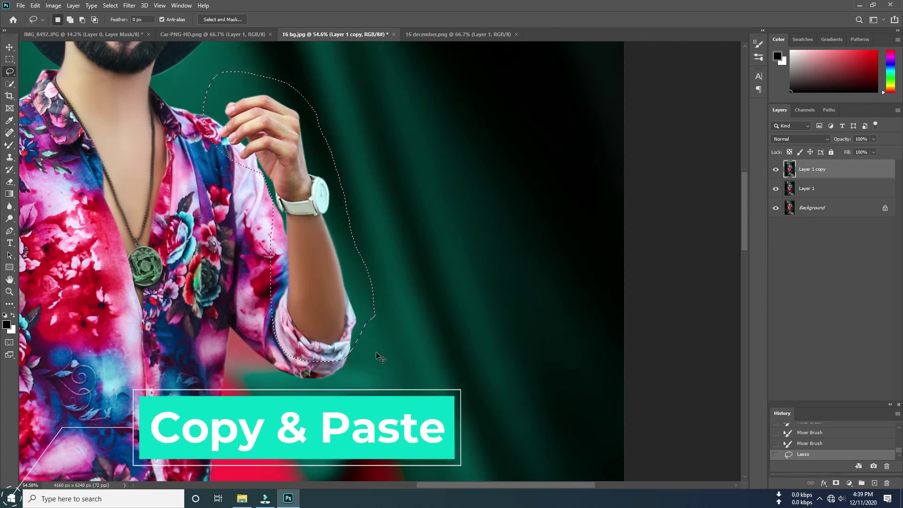
key("ctrl+c")
key("ctrl+v")
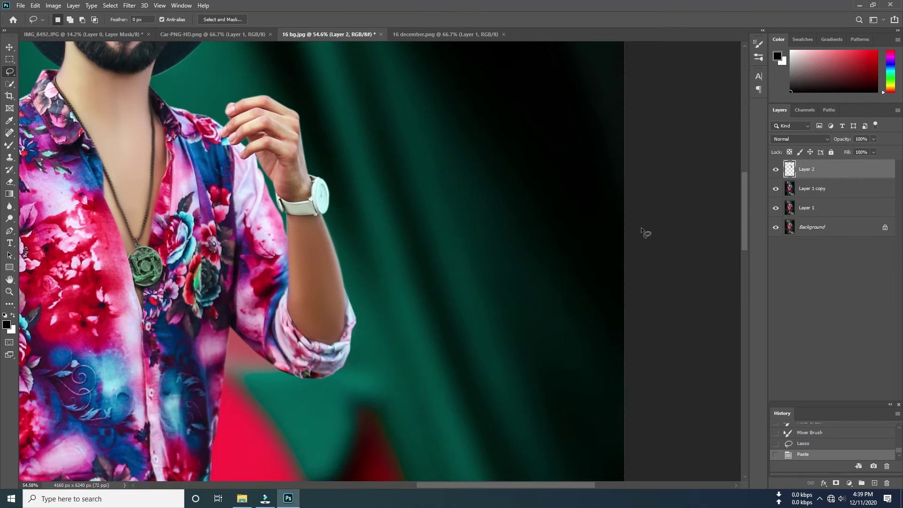
- Hide Layer 1 copy, Layer 1 and Background so only the arm patch shows
left_click(775, 188)
left_click(775, 207)
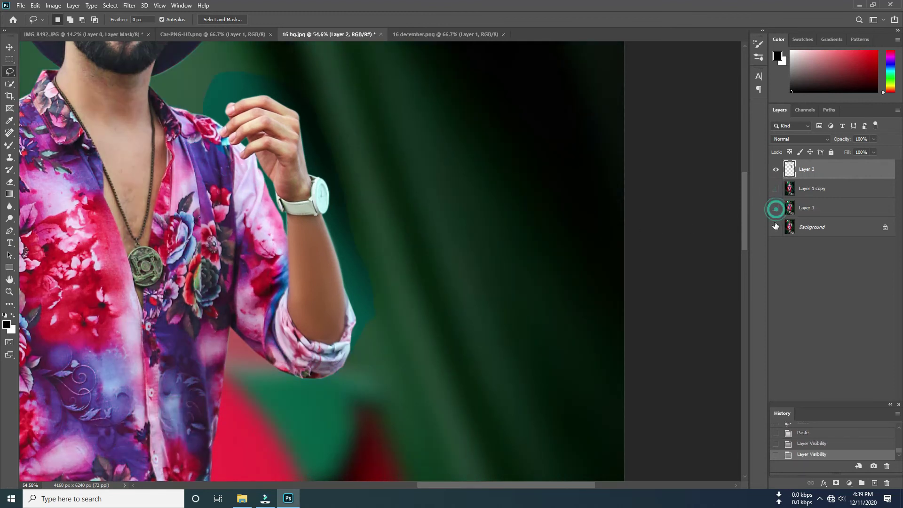
left_click(776, 227)
- Raise the arm patch's Blacks to +100 with the Camera Raw Filter
left_click(129, 5)
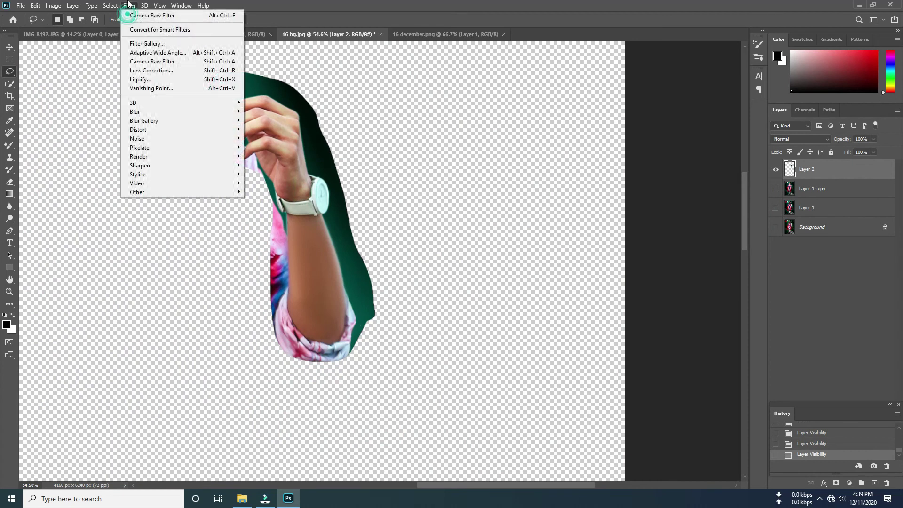
left_click(148, 61)
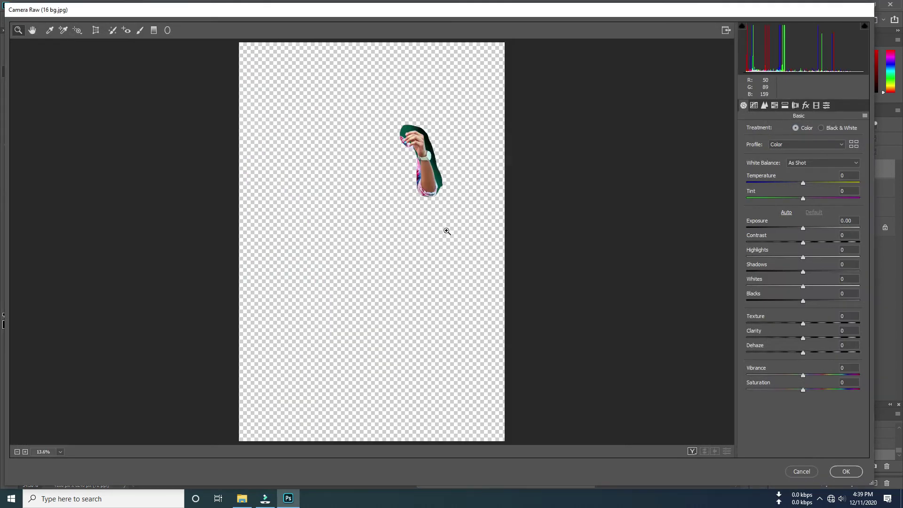
left_click(425, 168)
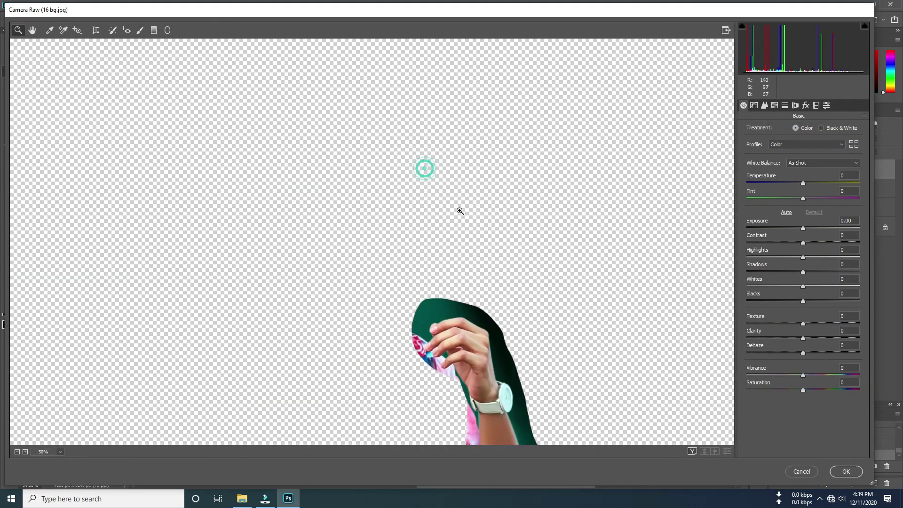
scroll(394, 306, "down", 3)
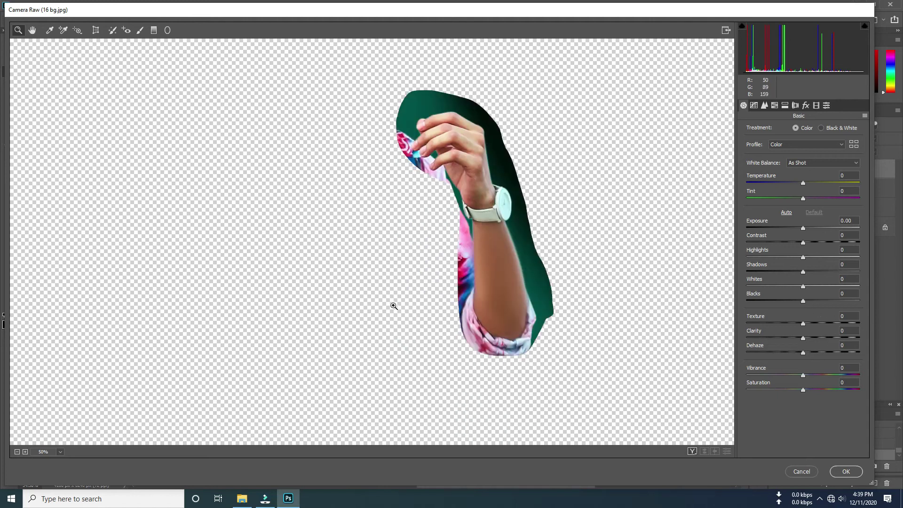
left_click_drag(803, 301, 900, 300)
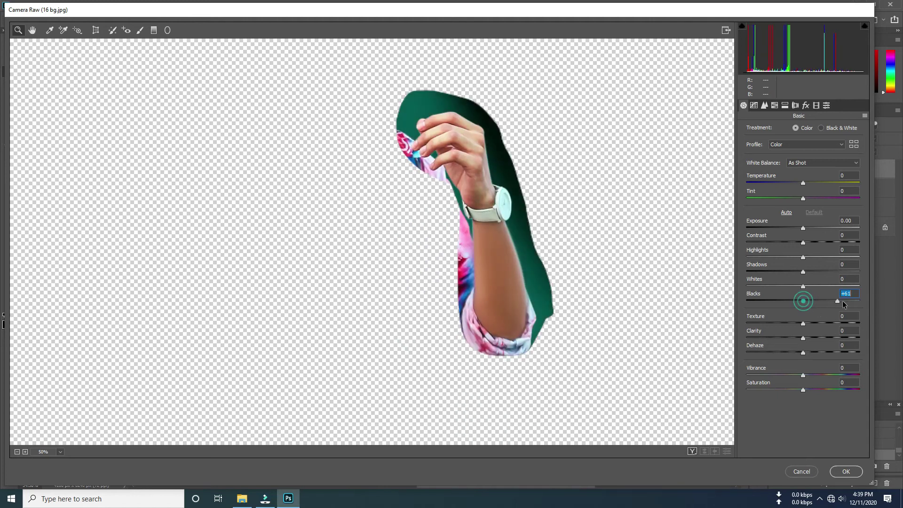
left_click(852, 475)
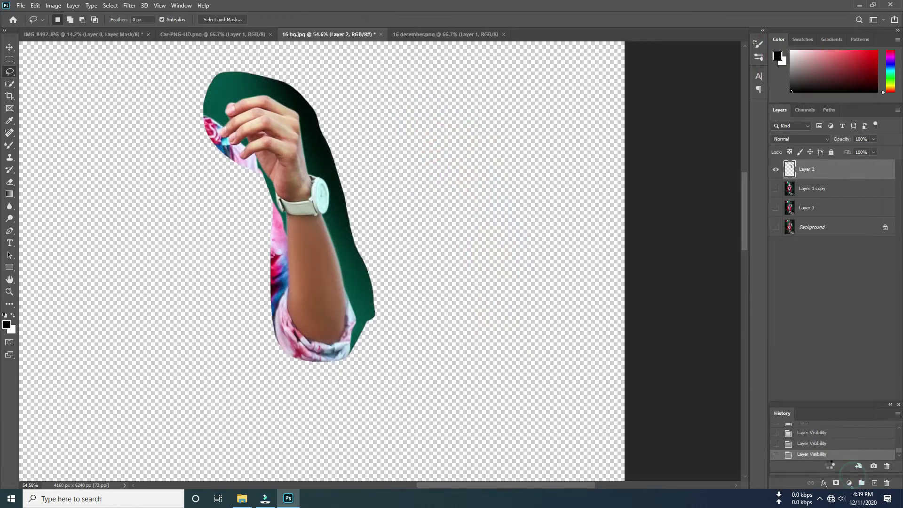
- Show Layer 1 copy again and erase the light halo beside the arm
left_click(776, 189)
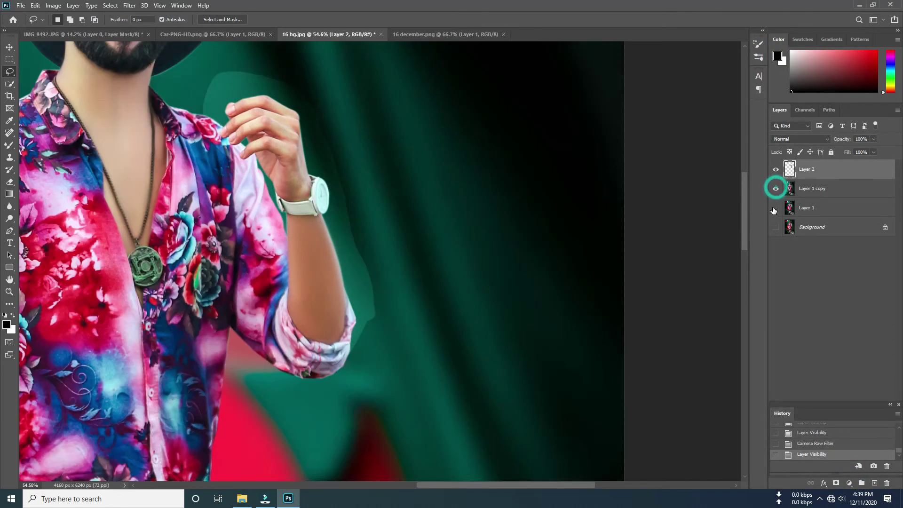
scroll(436, 367, "down", 2)
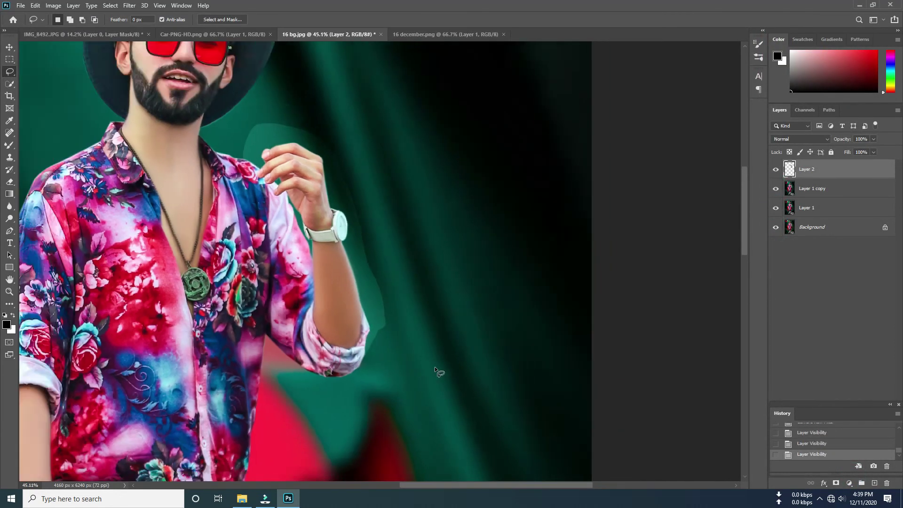
scroll(231, 354, "up", 3)
left_click(10, 183)
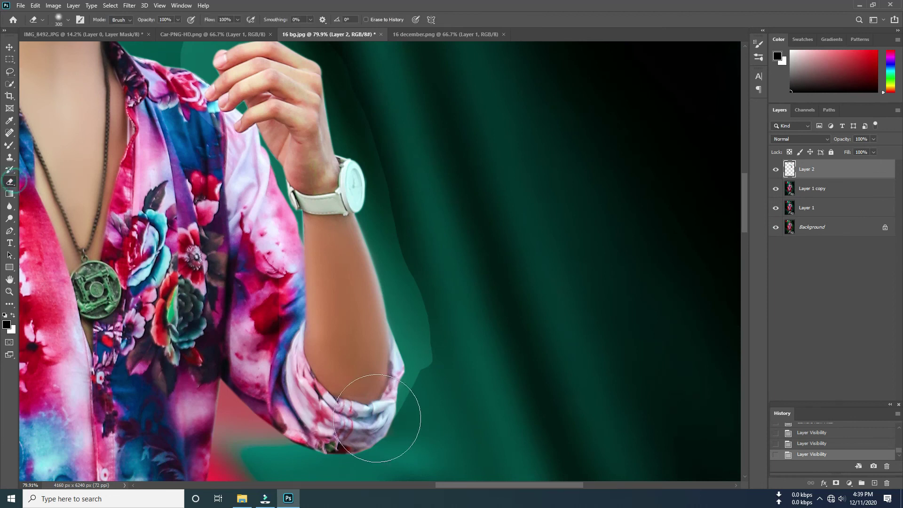
scroll(376, 419, "down", 2)
mouse_move(454, 366)
left_mouse_down()
mouse_move(429, 197)
mouse_move(434, 177)
left_mouse_up()
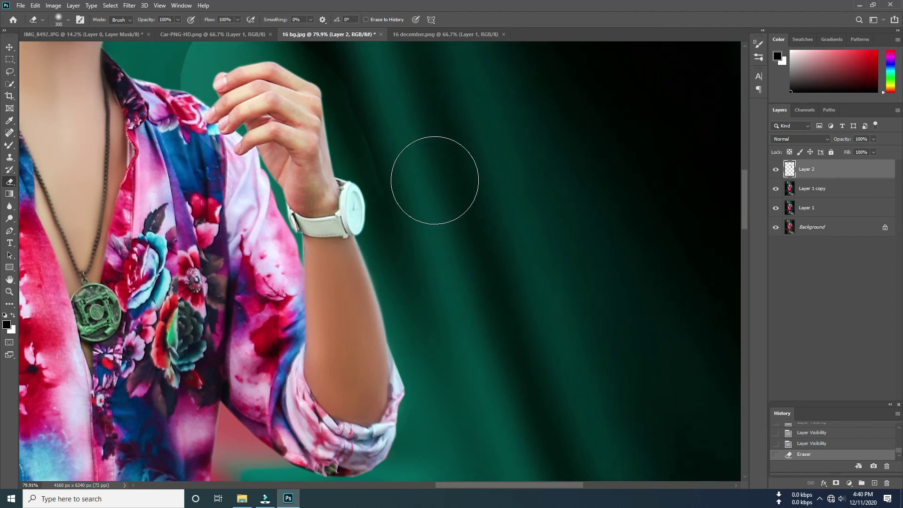
- Erase the remaining halo beside the fingers and along the sleeve bottom
scroll(430, 198, "up", 5)
left_click_drag(376, 137, 166, 164)
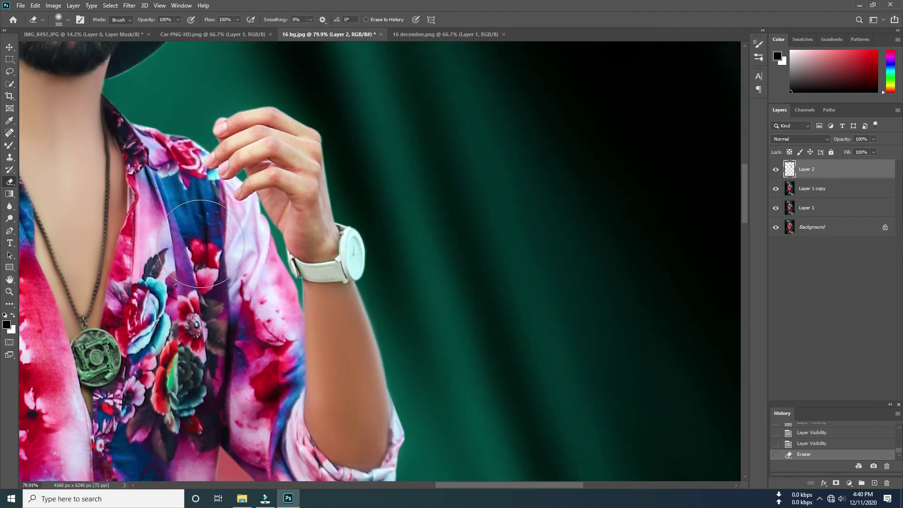
scroll(259, 329, "down", 3)
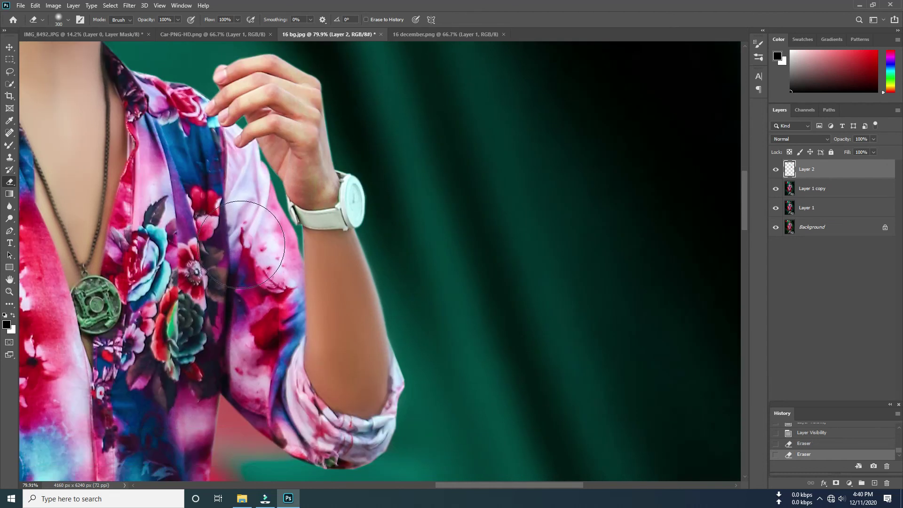
left_click_drag(245, 264, 251, 384)
mouse_move(294, 450)
left_mouse_down()
mouse_move(283, 447)
mouse_move(348, 442)
left_mouse_up()
scroll(460, 230, "down", 4)
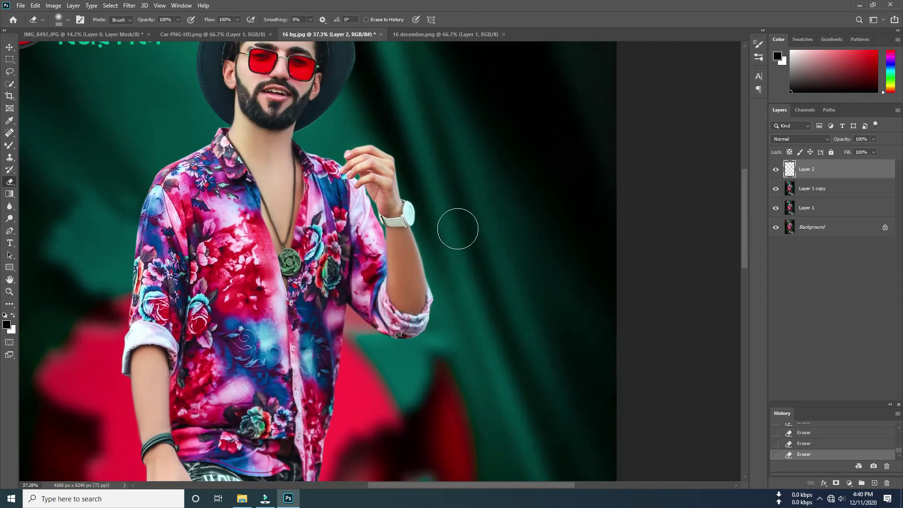
scroll(458, 226, "down", 3)
scroll(442, 242, "down", 1)
- Reapply the Camera Raw Filter twice to the arm patch and fit the image on screen
left_click(130, 5)
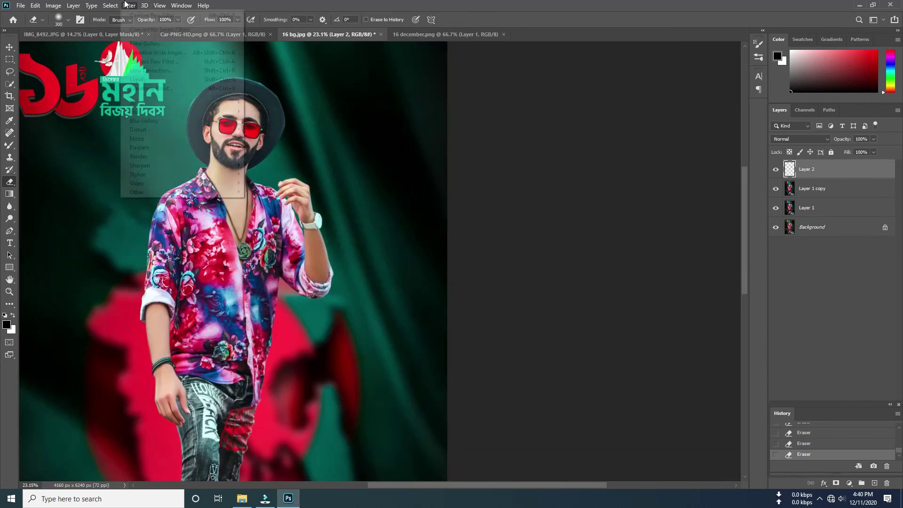
left_click(146, 16)
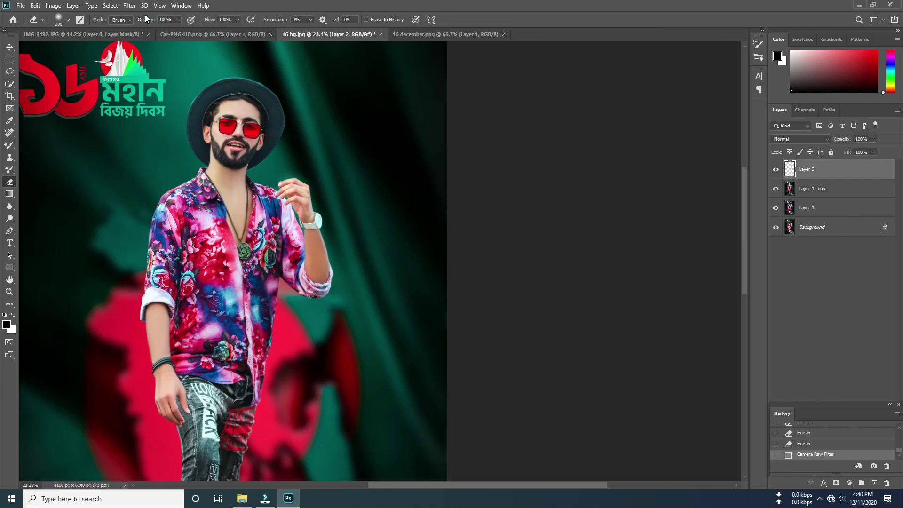
key("ctrl+plus")
key("ctrl+plus")
key("ctrl+0")
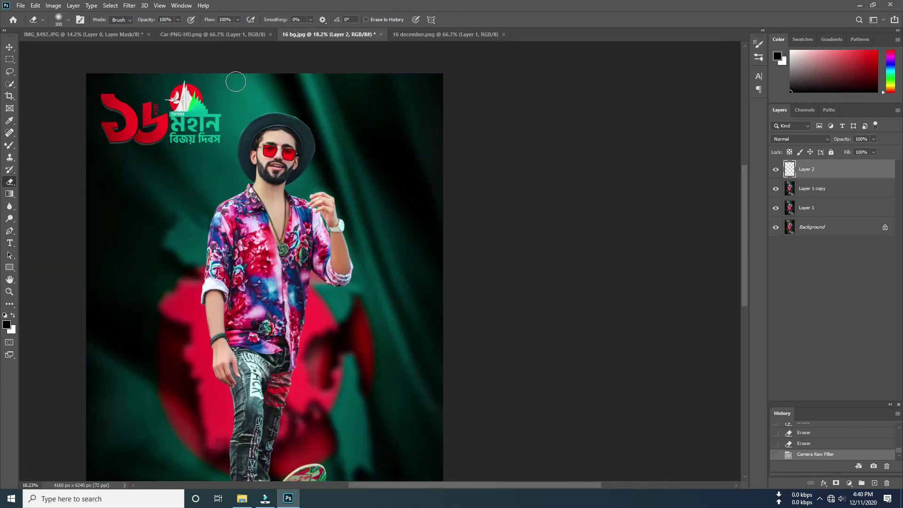
left_click(129, 5)
left_click(135, 17)
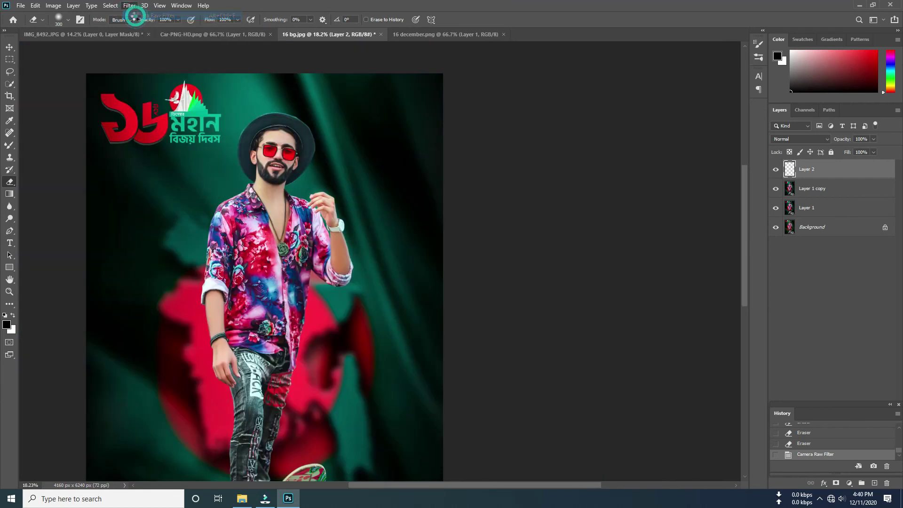
- Erase the leftover halo beside the raised hand and around the arm
scroll(368, 193, "up", 2)
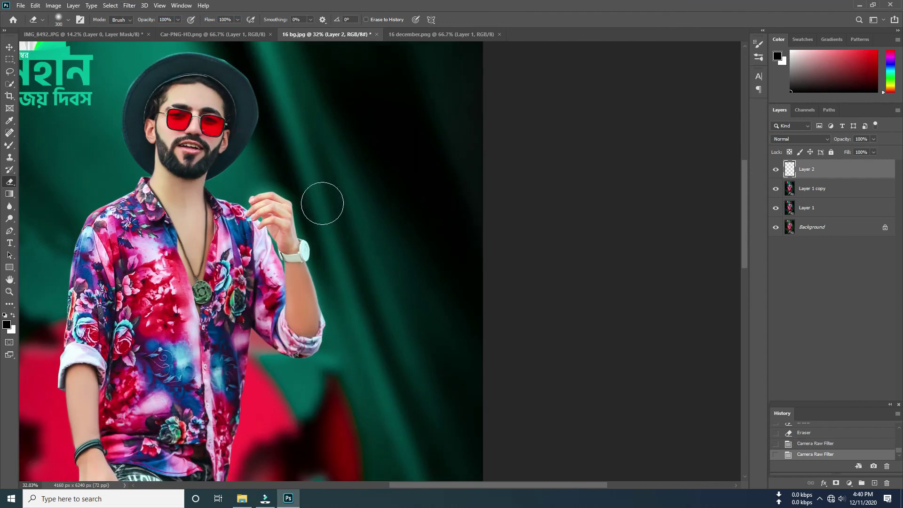
scroll(323, 201, "up", 2)
left_click_drag(347, 248, 253, 136)
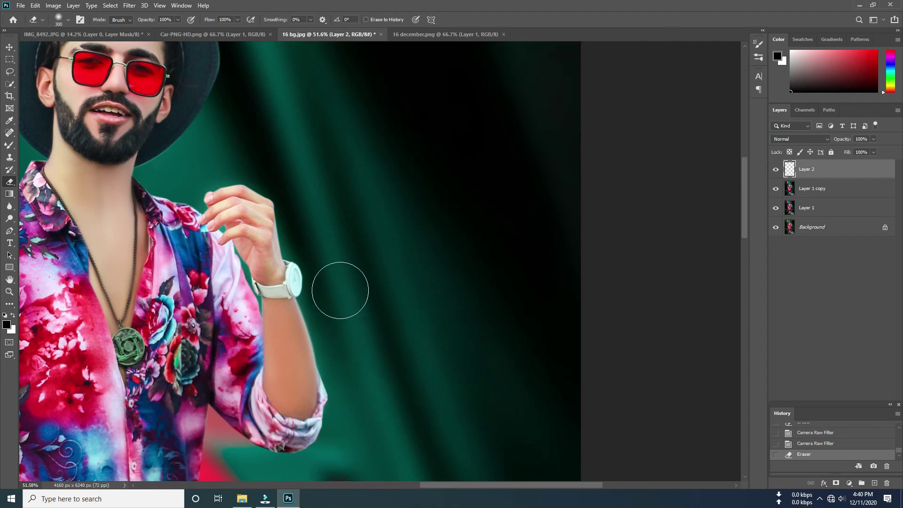
mouse_move(306, 191)
left_mouse_down()
mouse_move(277, 118)
mouse_move(325, 188)
left_mouse_up()
scroll(381, 231, "down", 5)
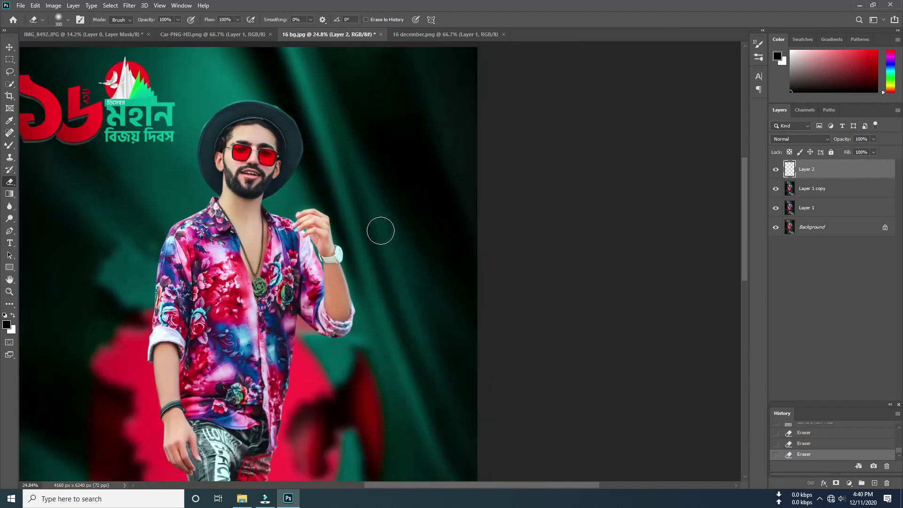
scroll(404, 330, "up", 1)
scroll(391, 346, "down", 1)
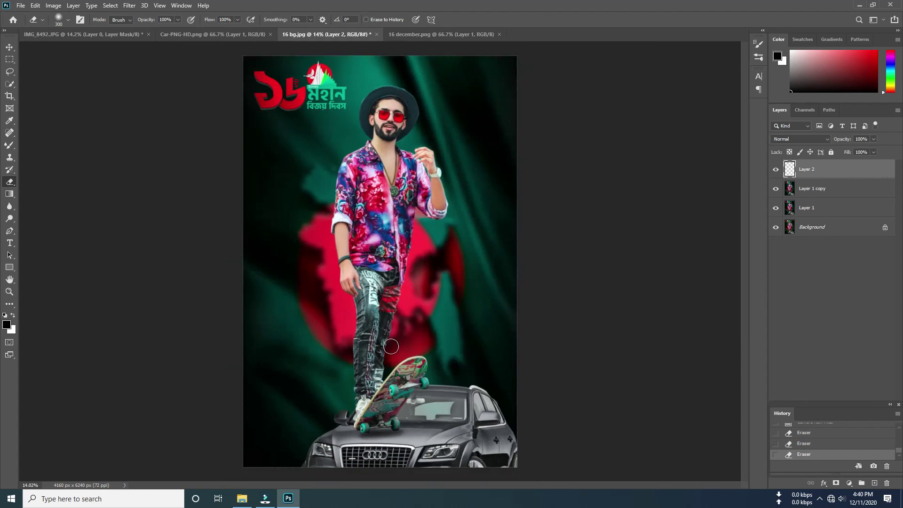
- Blend the forearm and wrist skin with the Mixer Brush
left_click(10, 145)
scroll(474, 253, "up", 10)
mouse_move(474, 253)
left_mouse_down()
mouse_move(477, 201)
mouse_move(499, 273)
mouse_move(508, 409)
left_mouse_up()
scroll(499, 272, "down", 2)
mouse_move(488, 294)
left_mouse_down()
mouse_move(446, 125)
mouse_move(518, 283)
left_mouse_up()
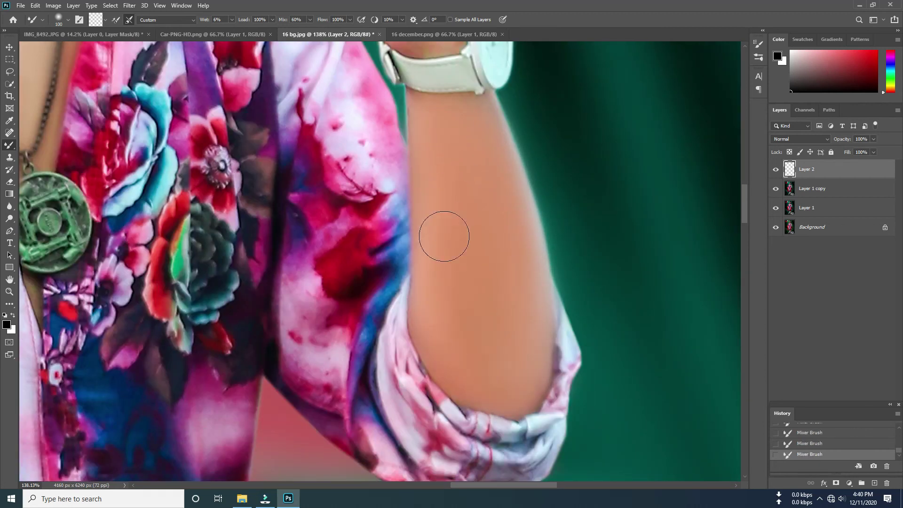
scroll(444, 236, "down", 5)
scroll(470, 250, "up", 5)
scroll(453, 308, "up", 2)
left_click_drag(416, 306, 464, 236)
left_click_drag(415, 295, 476, 347)
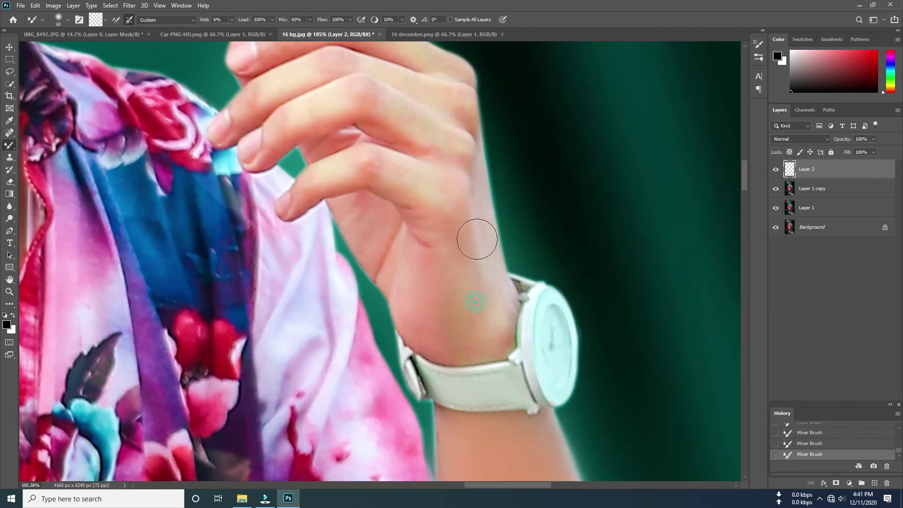
- Smooth the skin over the knuckle and along the fingers
scroll(473, 219, "up", 3)
left_click_drag(333, 182, 334, 197)
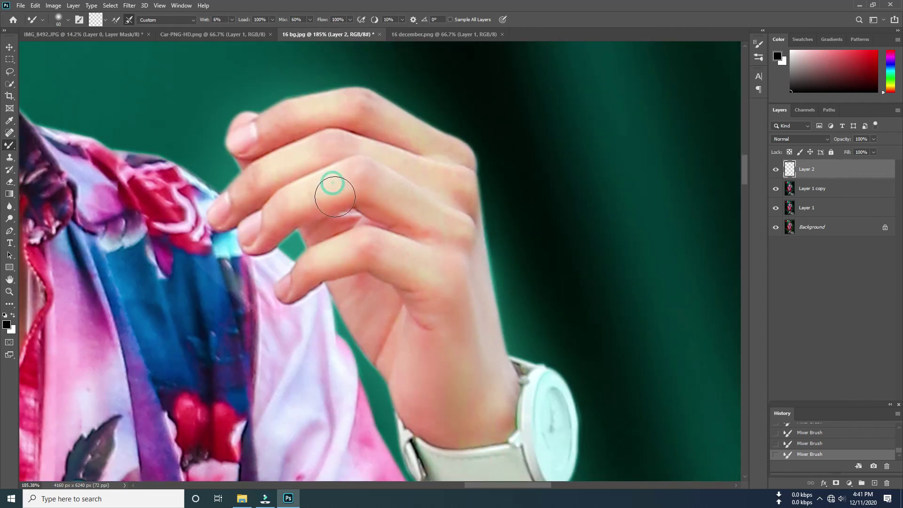
left_click_drag(467, 157, 451, 150)
left_click_drag(311, 115, 255, 130)
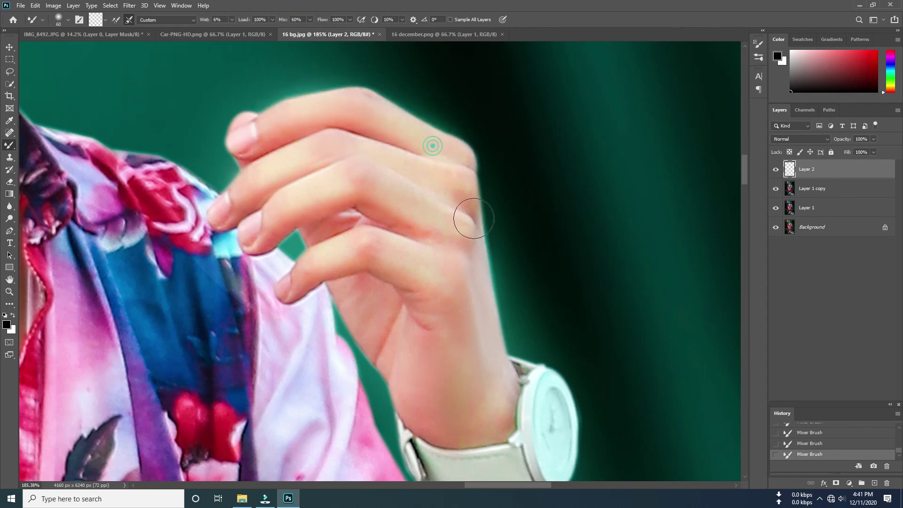
scroll(473, 218, "down", 3)
scroll(400, 244, "down", 3)
scroll(374, 268, "down", 2)
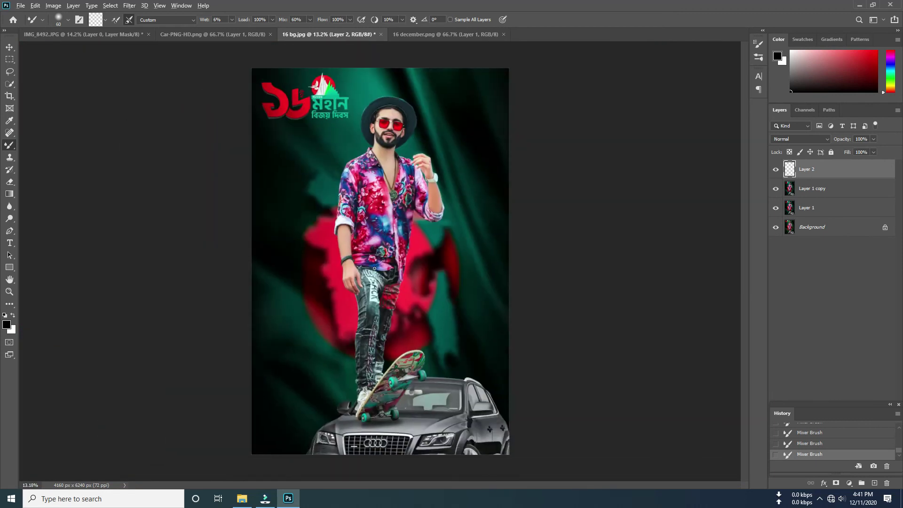
- Merge all visible layers and export a 4160×6240 JPG to the Desktop
key("ctrl+shift+e")
left_click(19, 5)
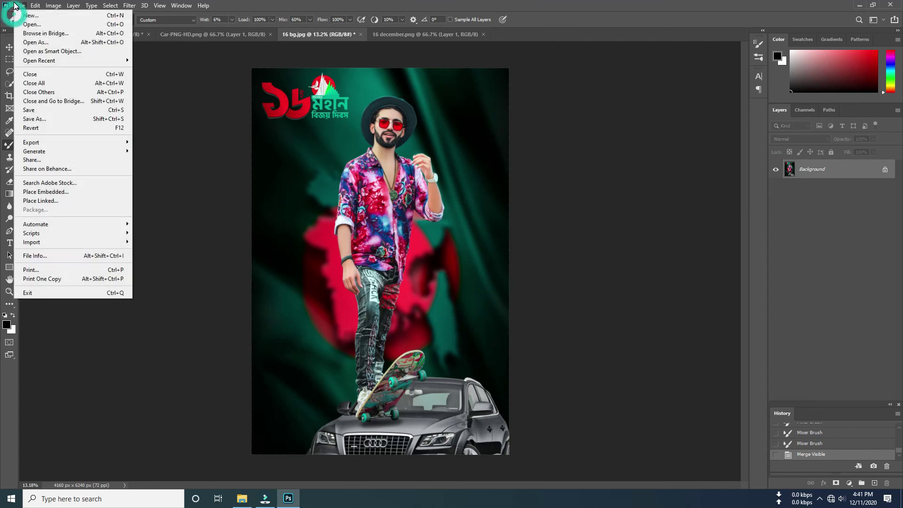
mouse_move(31, 142)
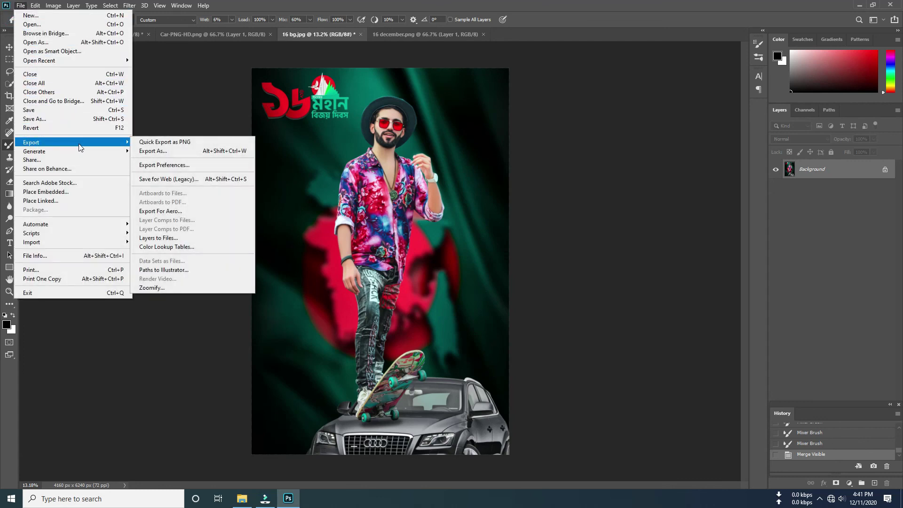
left_click(147, 152)
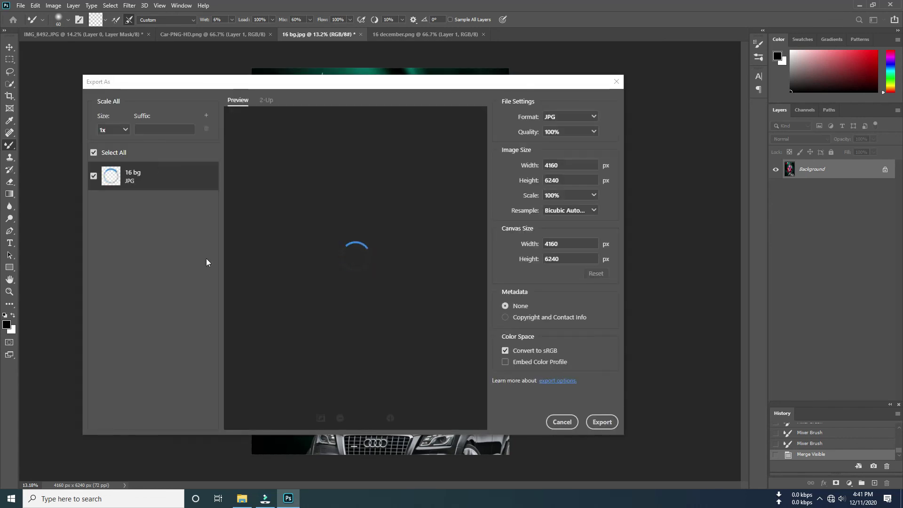
left_click(600, 423)
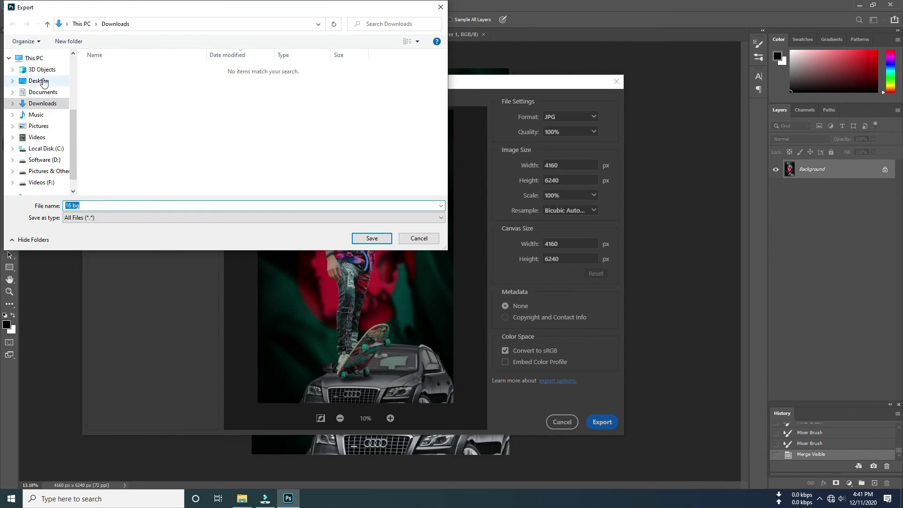
left_click(35, 80)
left_click_drag(104, 206, 66, 202)
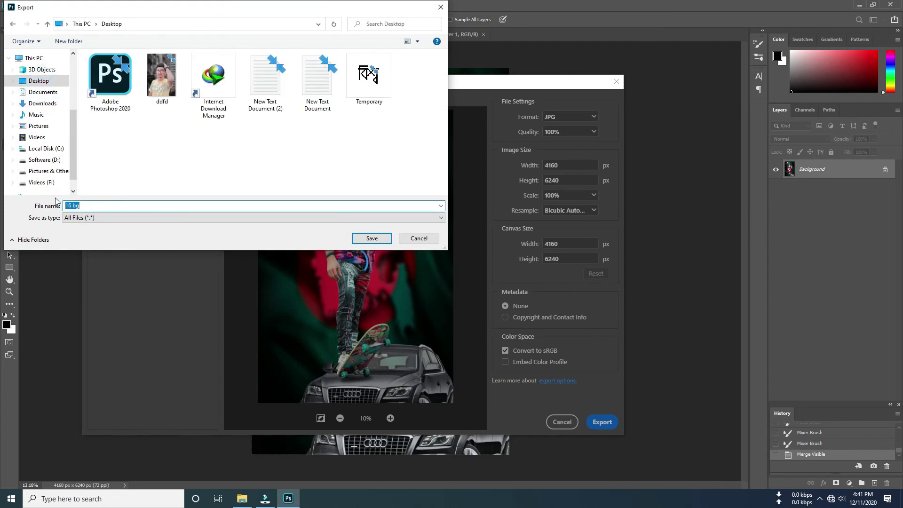